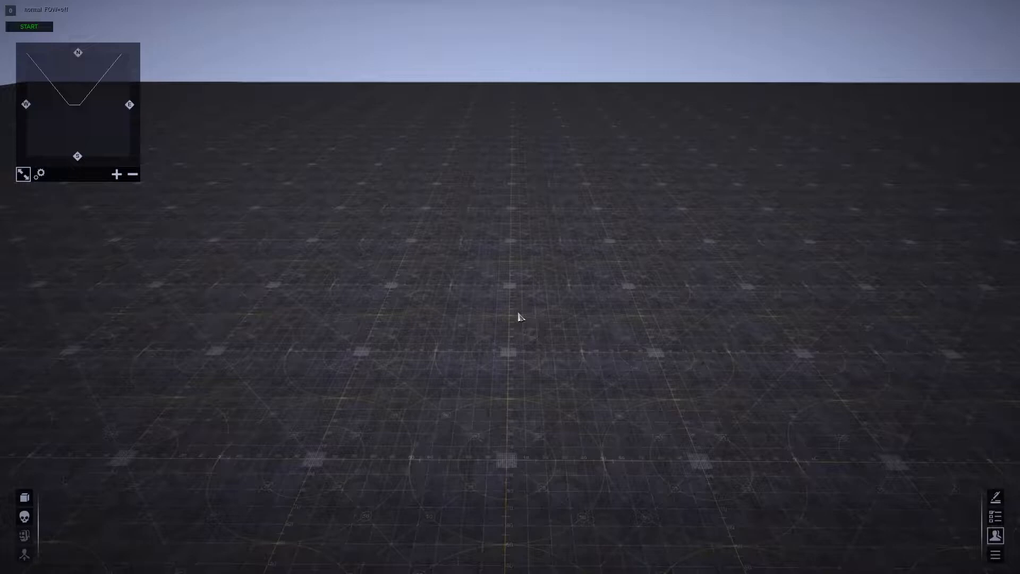
scroll(523, 393, "up", 4)
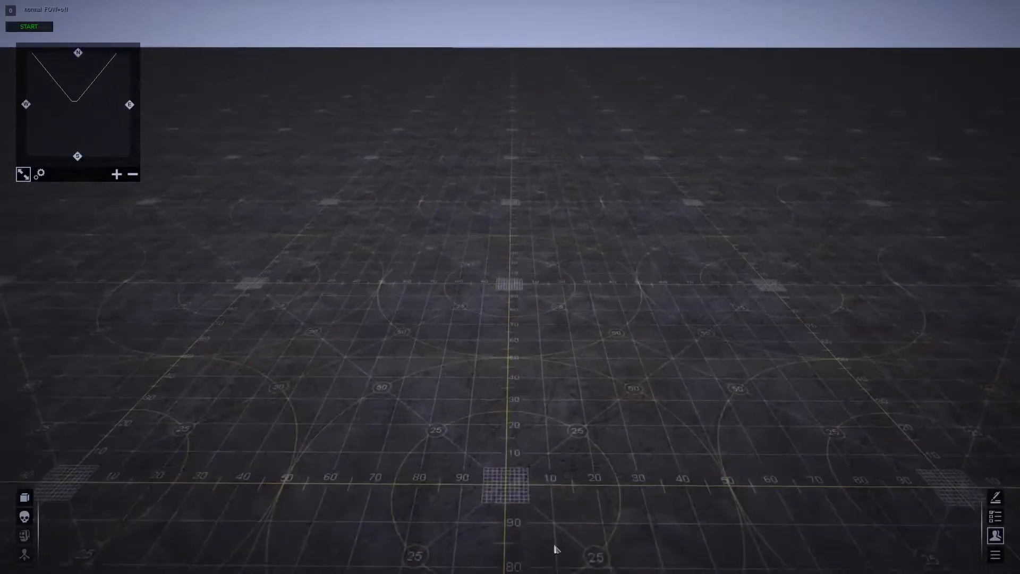
scroll(563, 436, "down", 5)
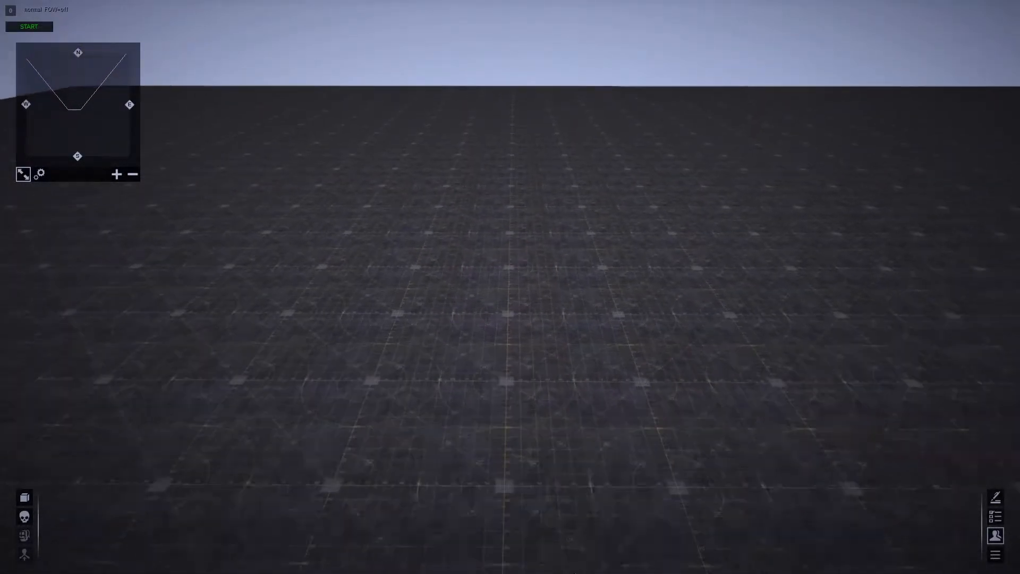
scroll(541, 423, "up", 3)
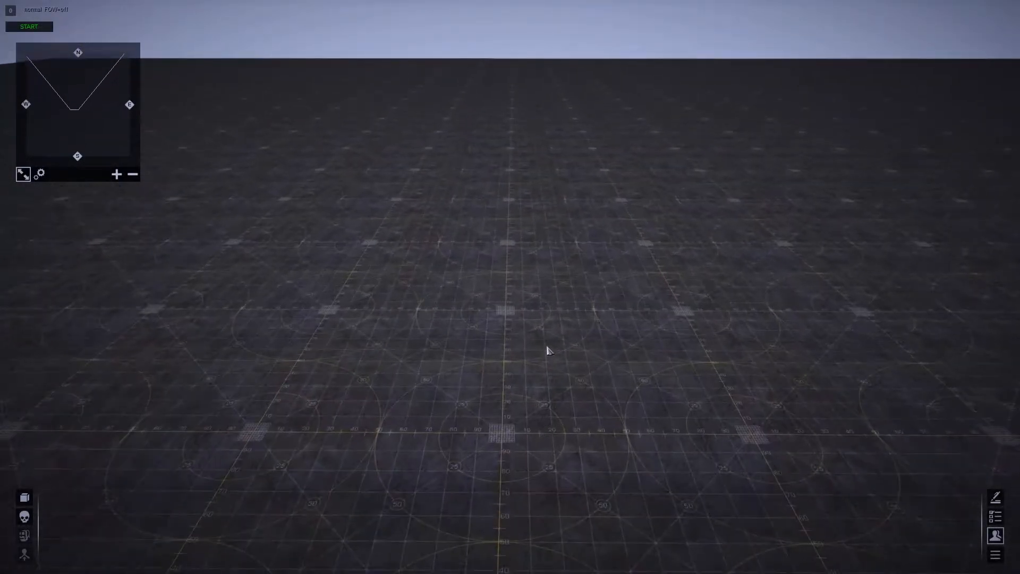
middle_click_drag(547, 324, 547, 349)
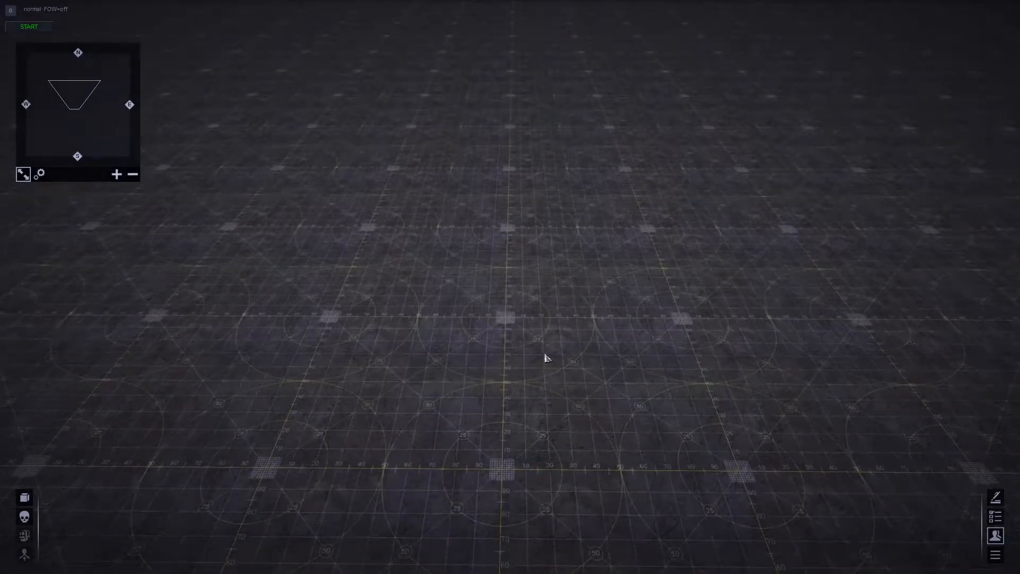
scroll(531, 371, "down", 5)
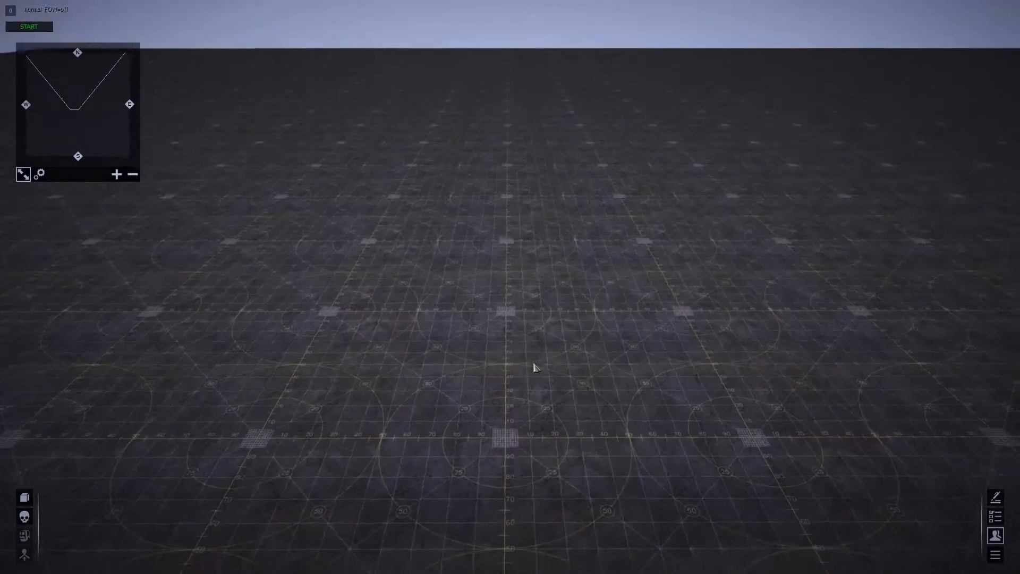
mouse_move(508, 374)
middle_mouse_down()
mouse_move(501, 337)
mouse_move(525, 380)
middle_mouse_up()
scroll(510, 341, "up", 4)
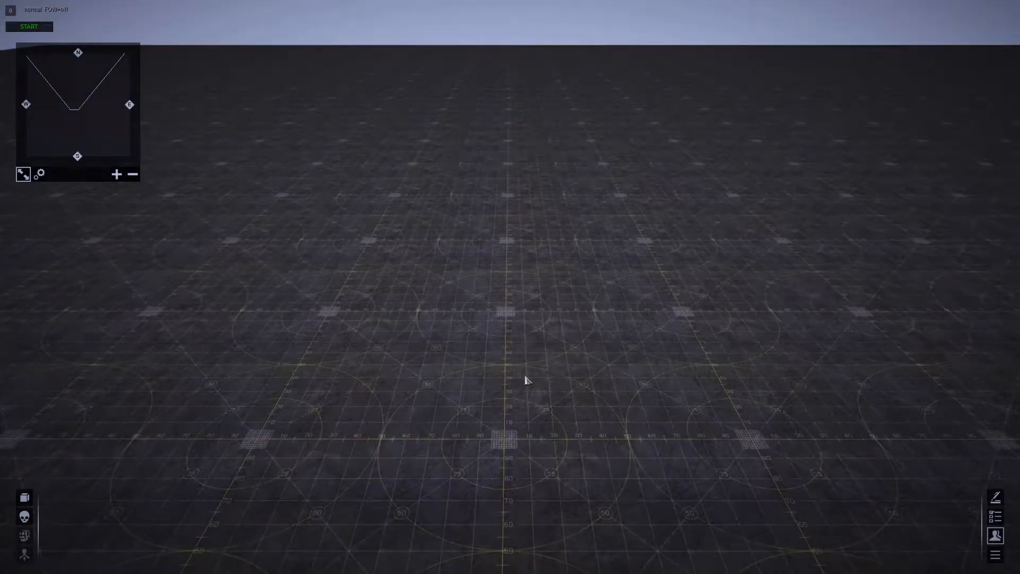
- Open the entity editor and expand the human category down to the usa soldiers under mp
key("F2")
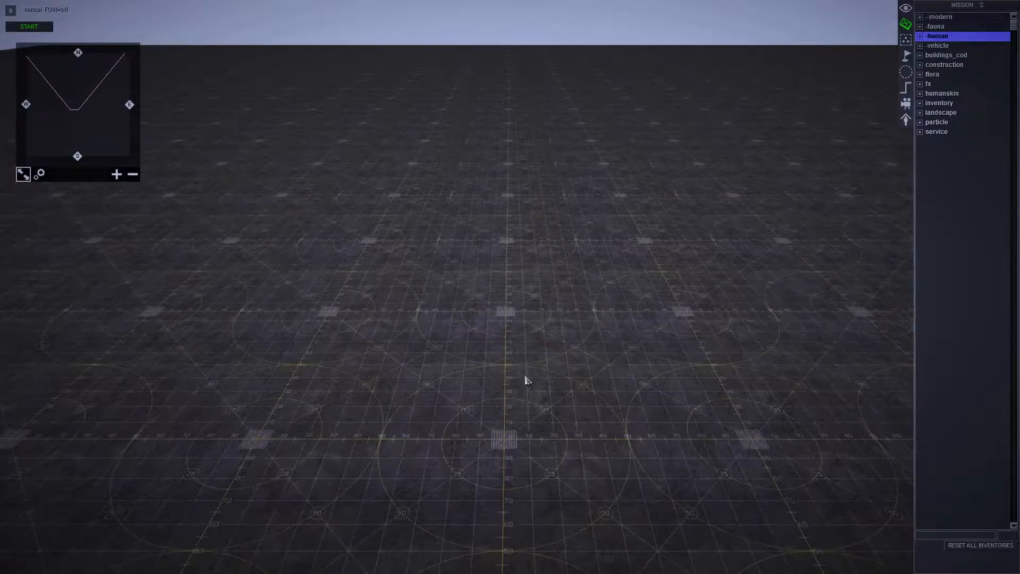
left_click(920, 37)
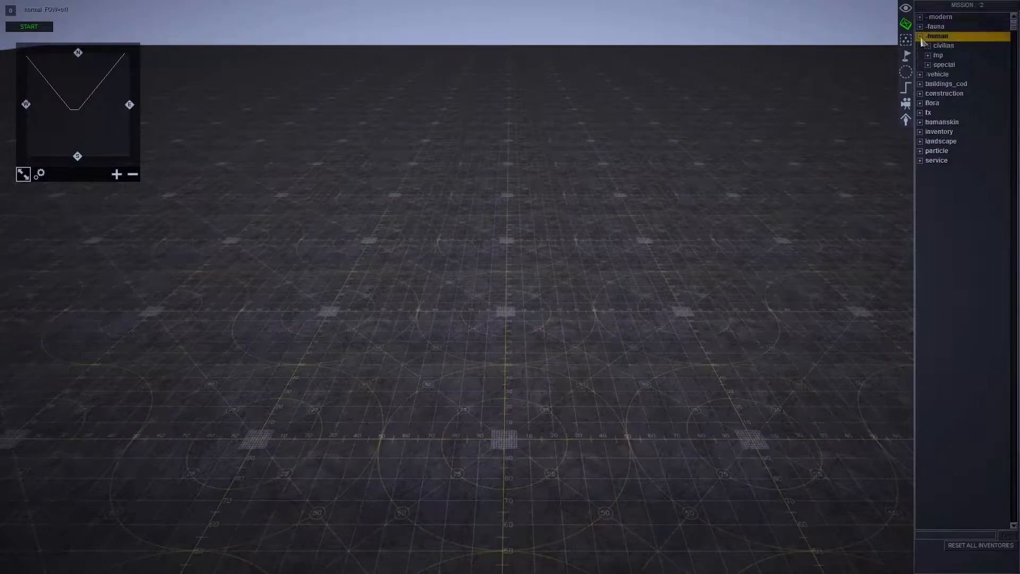
left_click(928, 56)
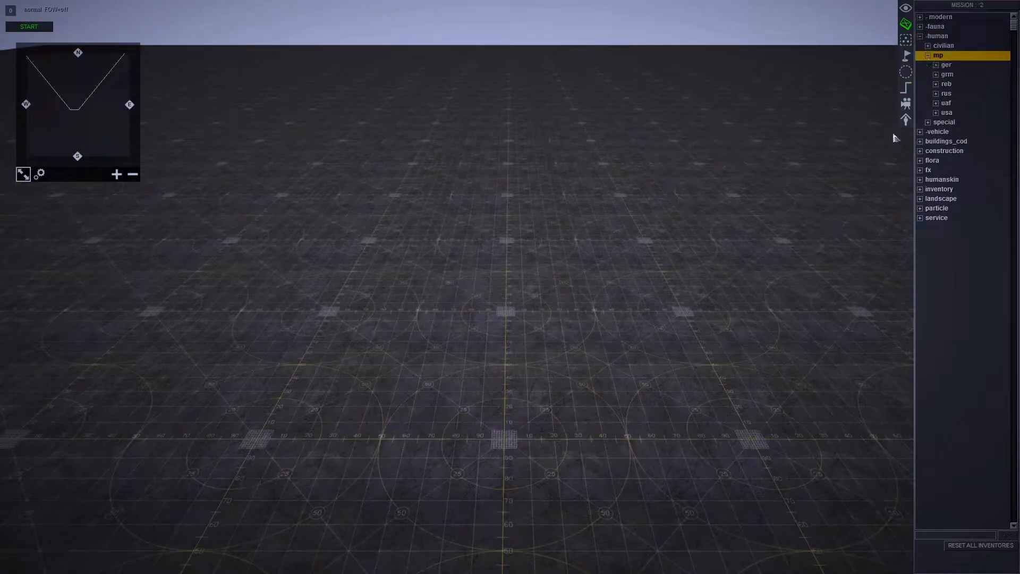
left_click(938, 113)
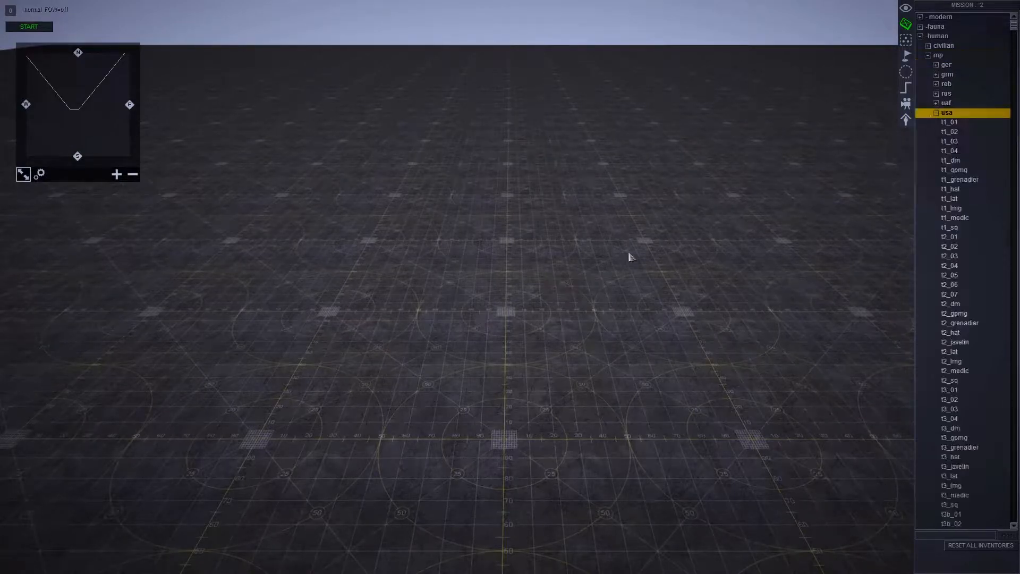
scroll(627, 248, "up", 3)
scroll(621, 256, "up", 2)
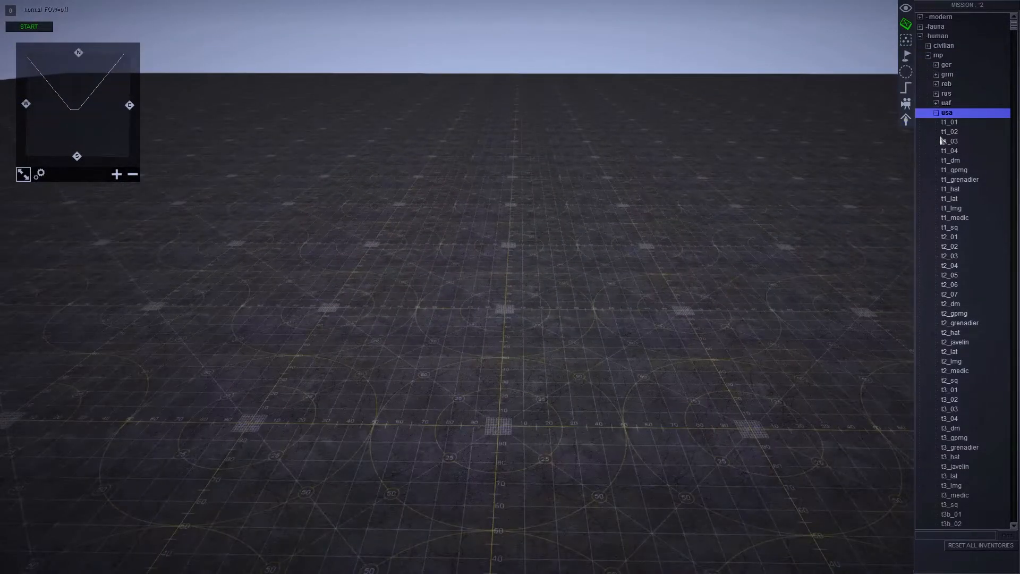
- Place three t2_01 soldiers in a row on the ground
left_click(951, 237)
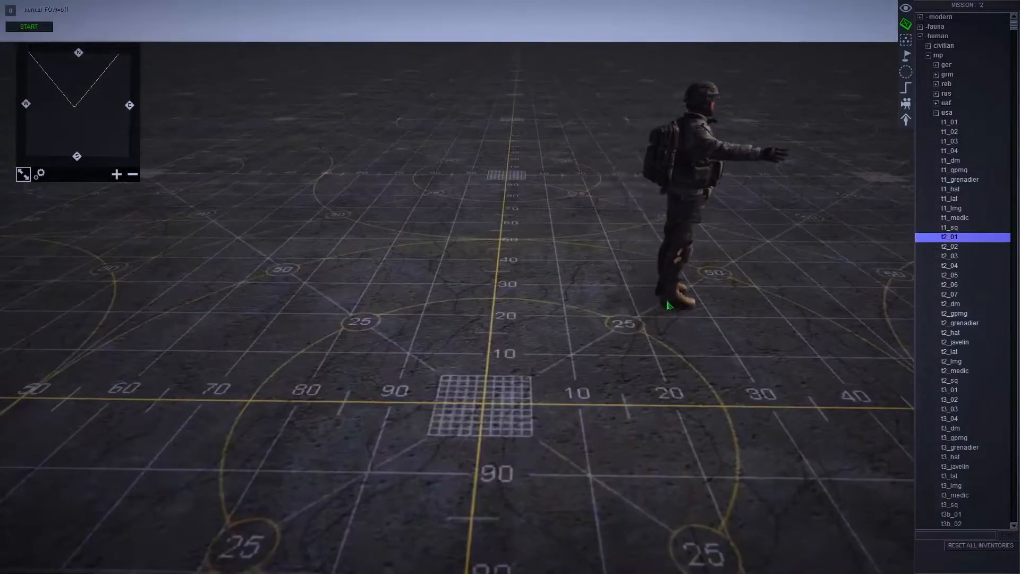
left_click(918, 237)
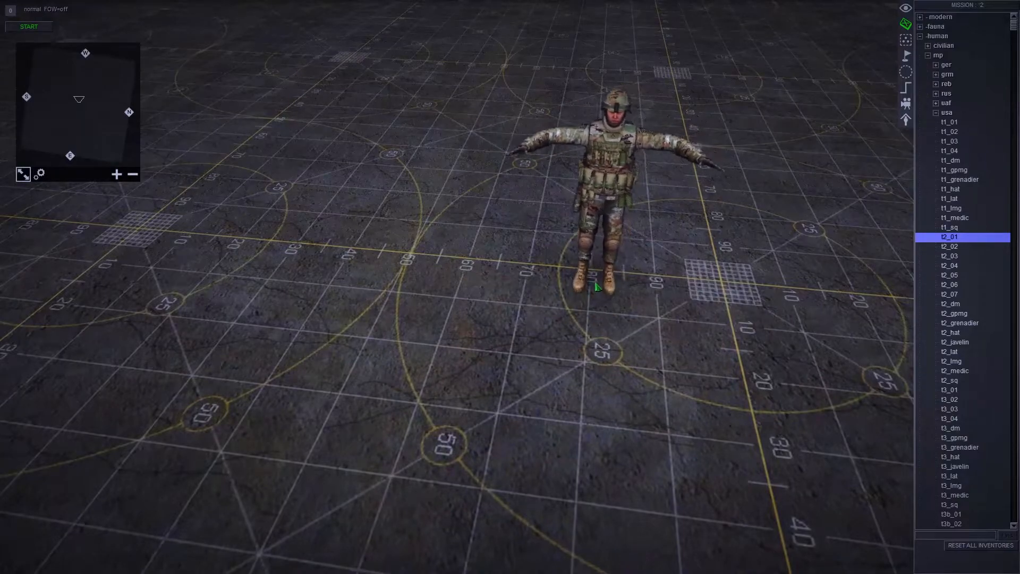
left_click(605, 282)
left_click(526, 280)
left_click(404, 280)
right_click(300, 265)
- Place three more usa soldiers from the entries between t2_03 and t2_dm beside the first three
scroll(425, 273, "down", 5)
middle_click_drag(558, 277, 489, 318)
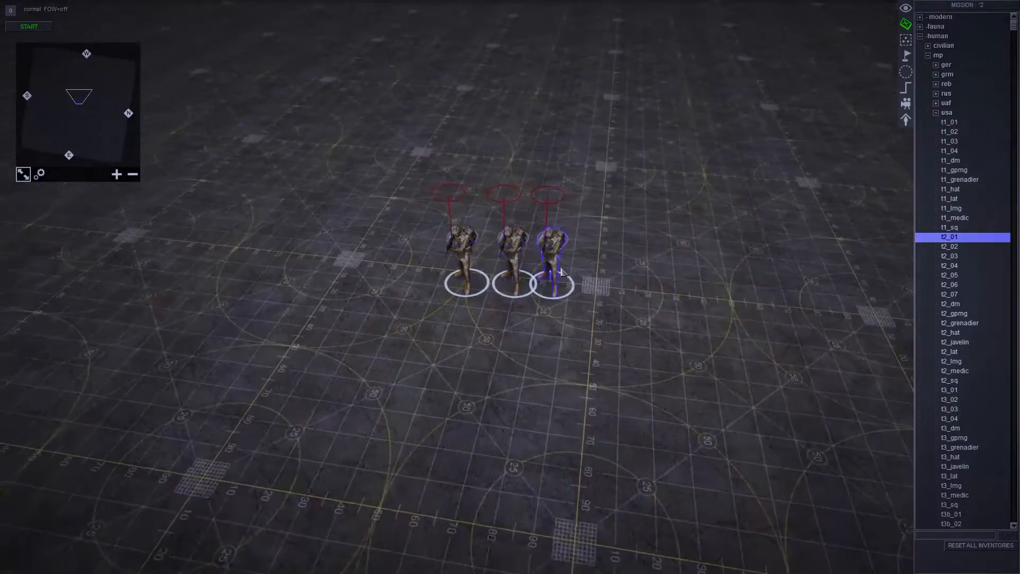
scroll(489, 319, "up", 5)
scroll(393, 313, "down", 5)
middle_click_drag(388, 312, 467, 303)
left_click_drag(512, 263, 404, 331)
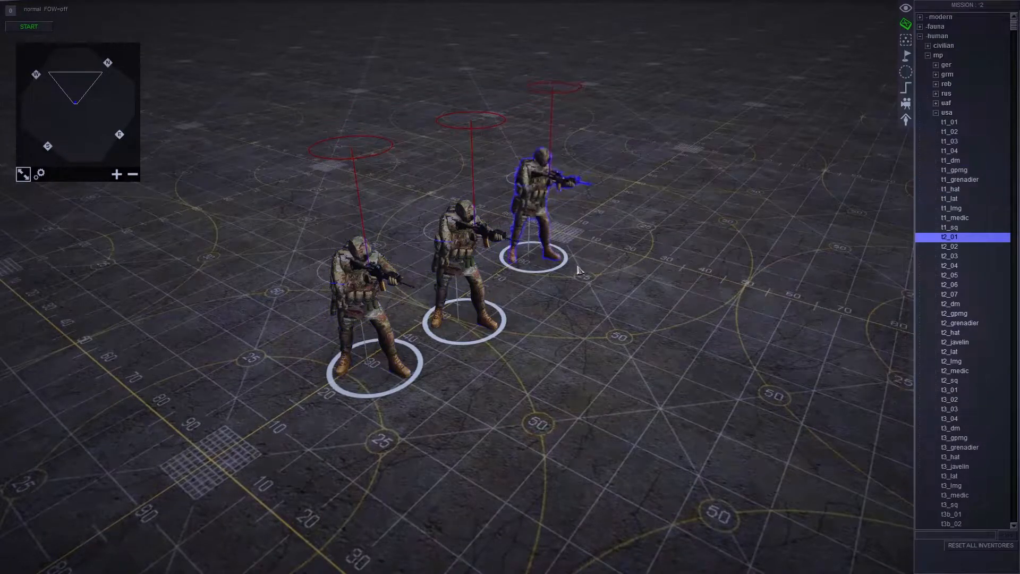
left_click(949, 256)
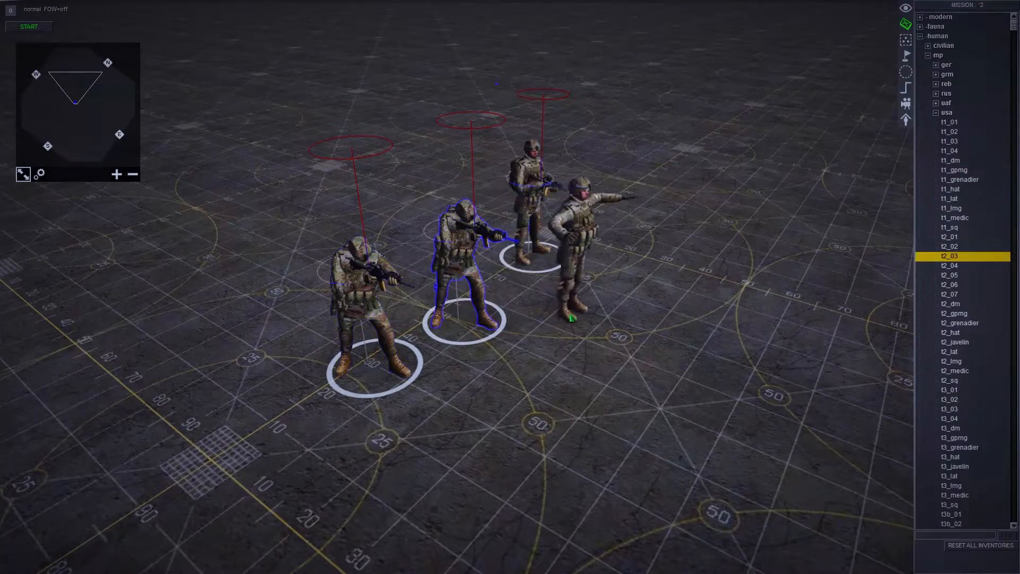
left_click(569, 316)
left_click(485, 374)
key("Down")
key("Down")
key("Down")
key("Down")
key("Down")
left_click(604, 366)
- Rearrange the six soldiers into a compact squad facing the same direction
left_click_drag(613, 351, 485, 242)
middle_click_drag(571, 286, 537, 288)
left_click_drag(537, 289, 374, 202)
left_click_drag(396, 292, 431, 173)
left_click_drag(435, 253, 499, 282)
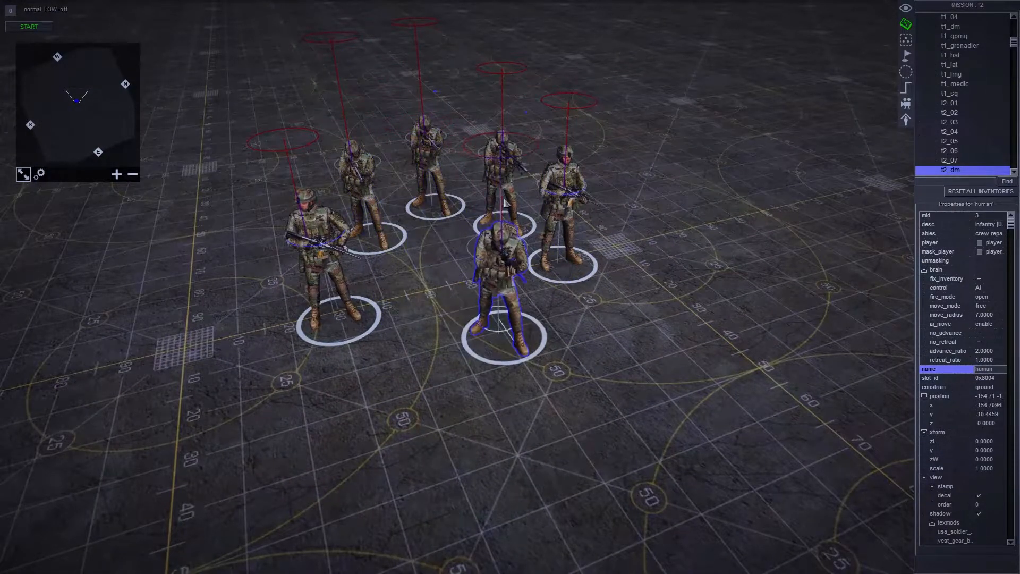
left_click_drag(503, 186, 455, 226)
left_click(606, 327)
scroll(606, 327, "down", 5)
middle_click_drag(606, 328, 407, 328)
left_click_drag(407, 328, 573, 191)
left_click_drag(537, 260, 632, 180)
left_click(635, 284)
scroll(637, 276, "up", 5)
middle_click_drag(676, 208, 472, 318)
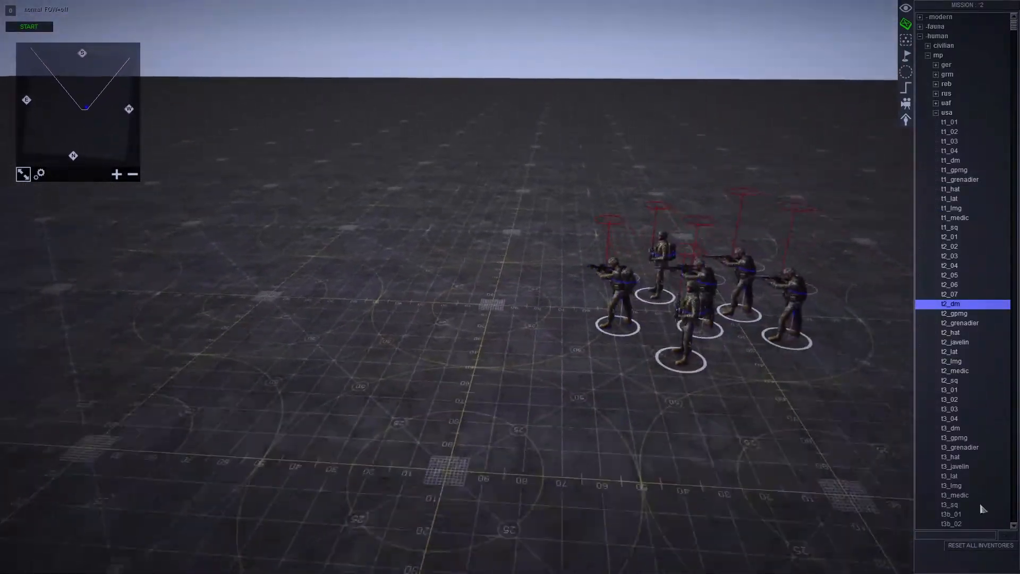
- Collapse the usa, mp and human categories in the entity tree
scroll(565, 378, "down", 3)
left_click_drag(431, 340, 705, 265)
right_click_drag(705, 265, 632, 367)
left_click_drag(552, 301, 417, 276)
left_click(419, 371)
middle_click_drag(425, 324, 638, 352)
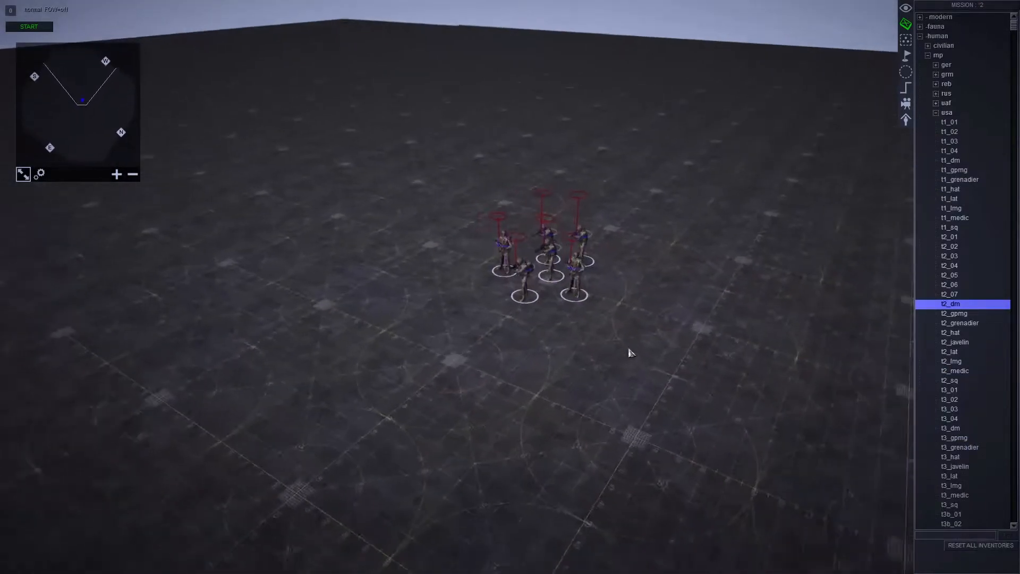
scroll(637, 351, "up", 2)
left_click(936, 113)
left_click(927, 55)
left_click(919, 36)
- Select all six soldiers, open the tags of the selection and close the dialog
middle_click_drag(649, 285, 562, 34)
scroll(871, 464, "up", 3)
middle_click_drag(872, 464, 569, 339)
scroll(569, 339, "down", 3)
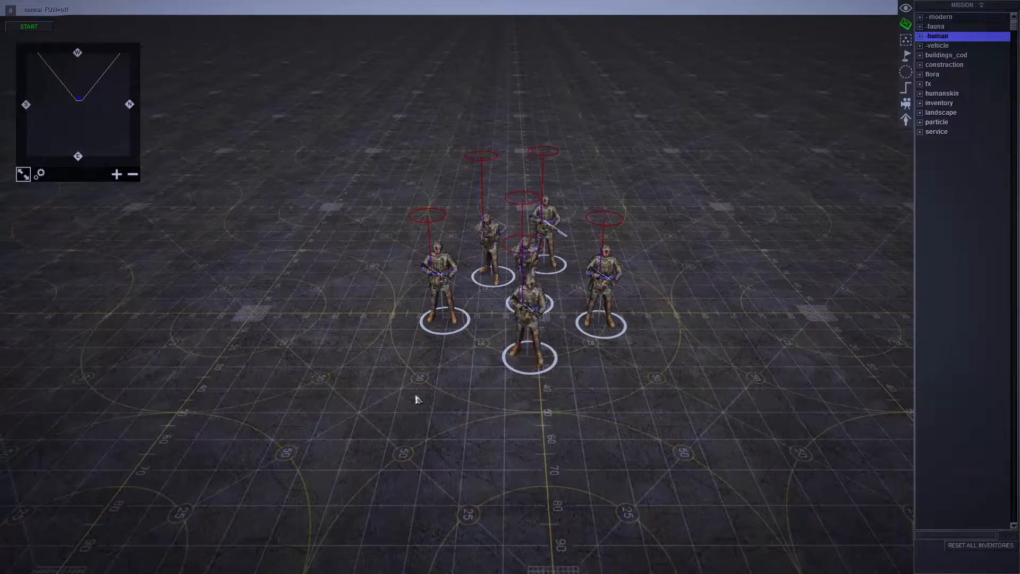
left_click_drag(335, 442, 677, 178)
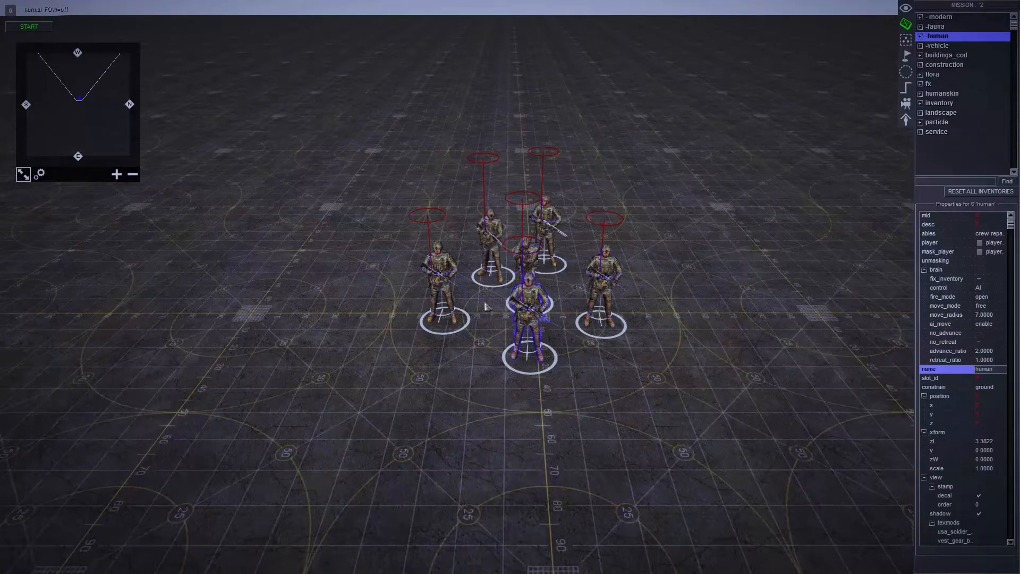
key("ctrl+t")
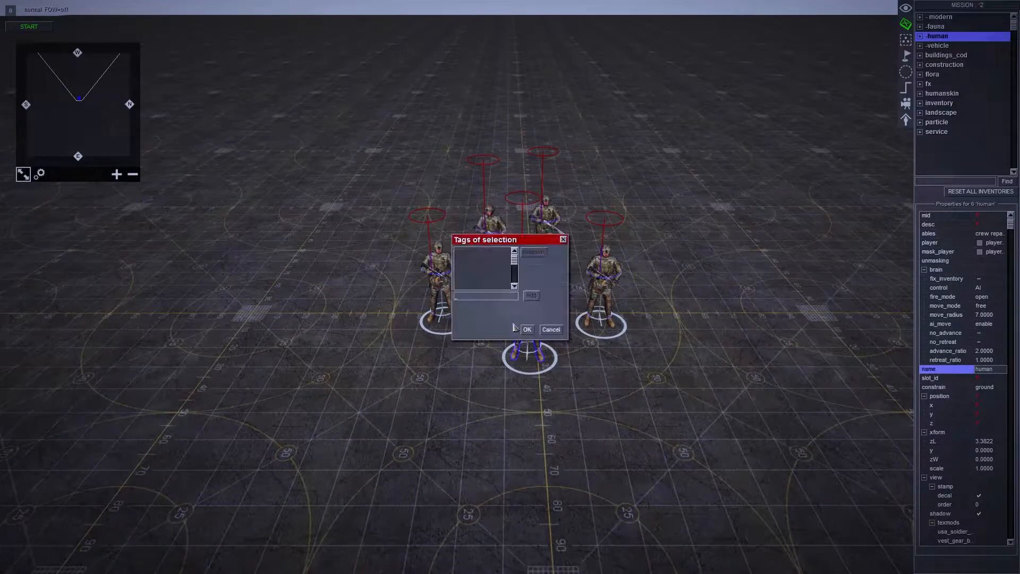
left_click_drag(520, 242, 394, 221)
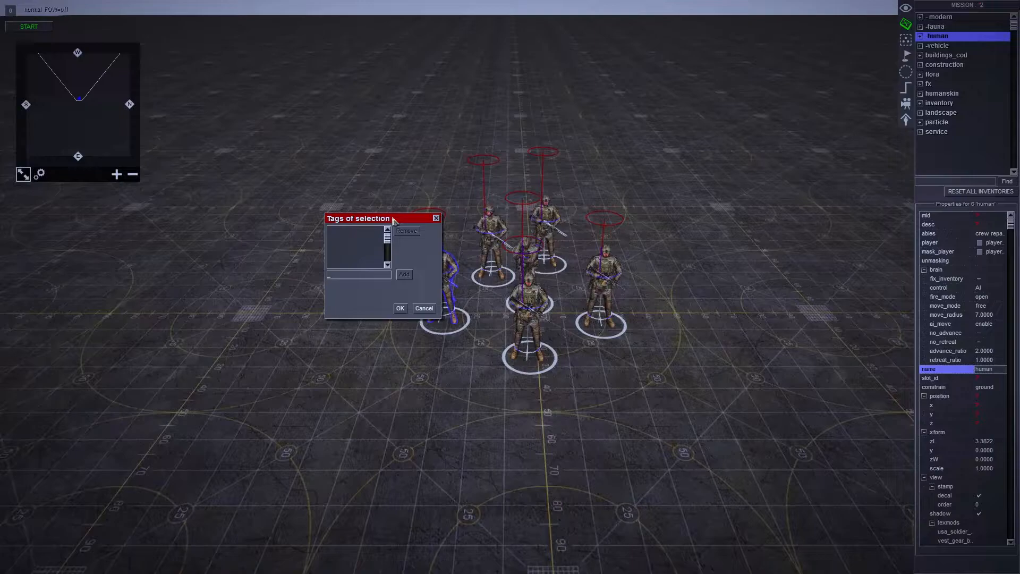
key("Return")
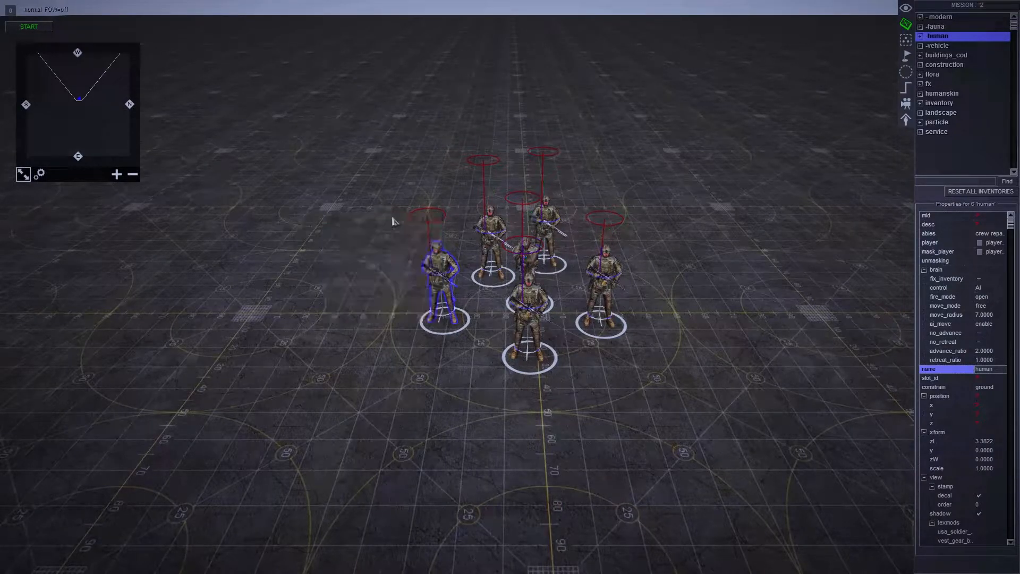
- Deselect the soldiers and return to the entity list
left_click(378, 167)
scroll(743, 198, "down", 3)
scroll(702, 210, "up", 3)
middle_click_drag(730, 207, 419, 223)
scroll(419, 223, "down", 3)
scroll(573, 159, "up", 3)
key("F2")
key("F3")
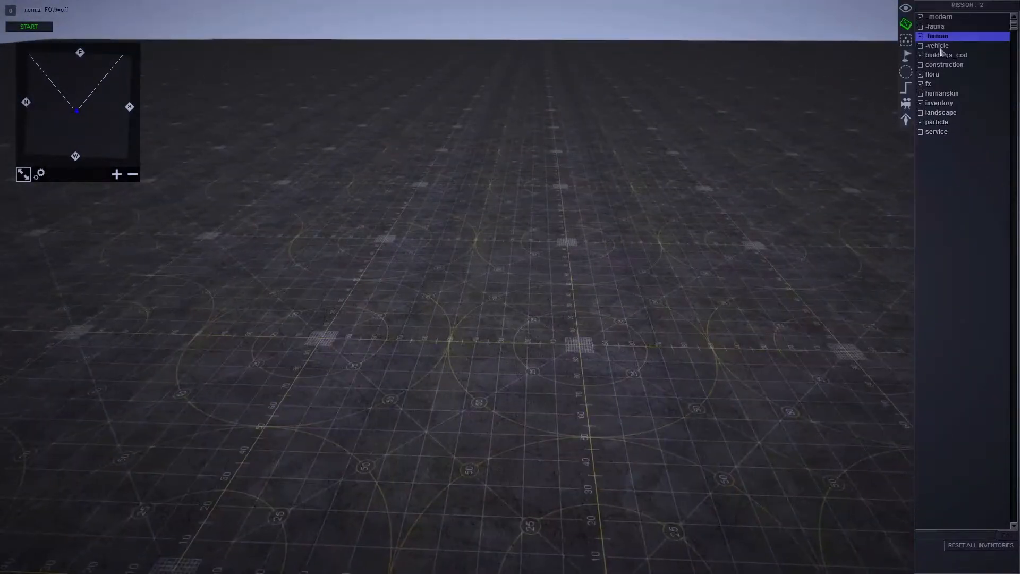
- Examine the fortification objects in the social group of the construction category, then collapse that group
left_click(921, 64)
left_click(920, 65)
left_click(920, 66)
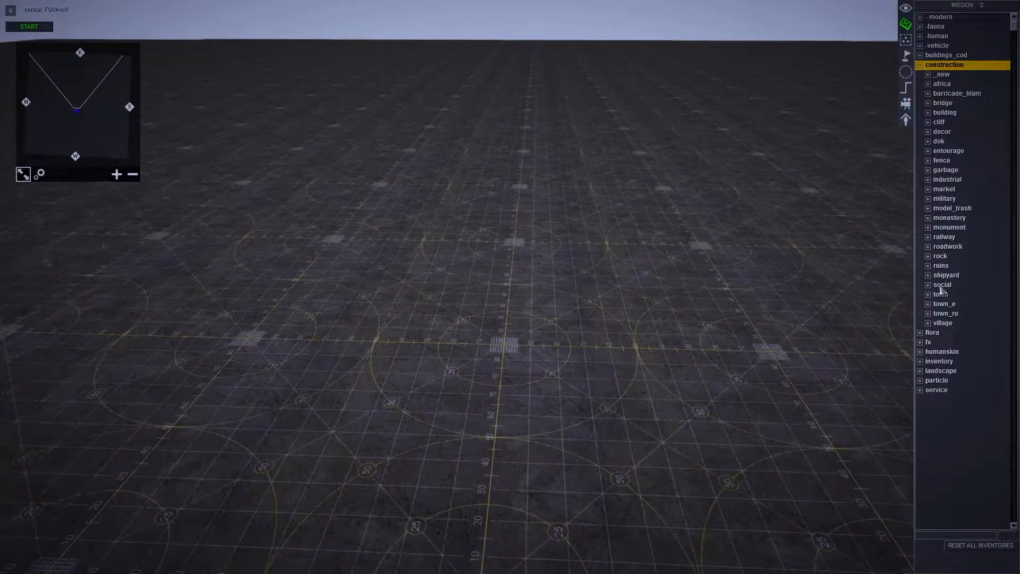
left_click(928, 285)
scroll(932, 340, "down", 3)
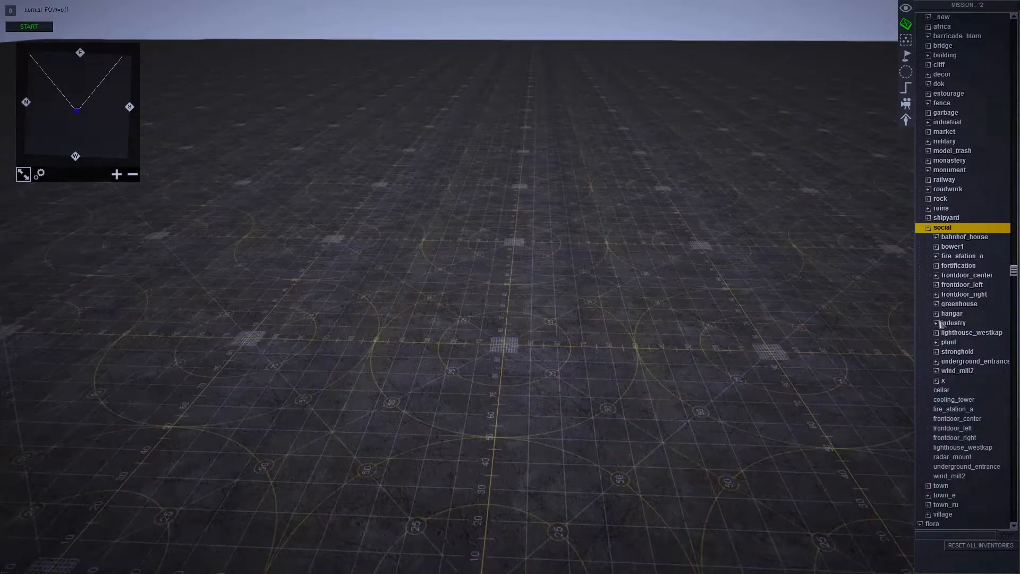
left_click(936, 266)
scroll(962, 335, "down", 9)
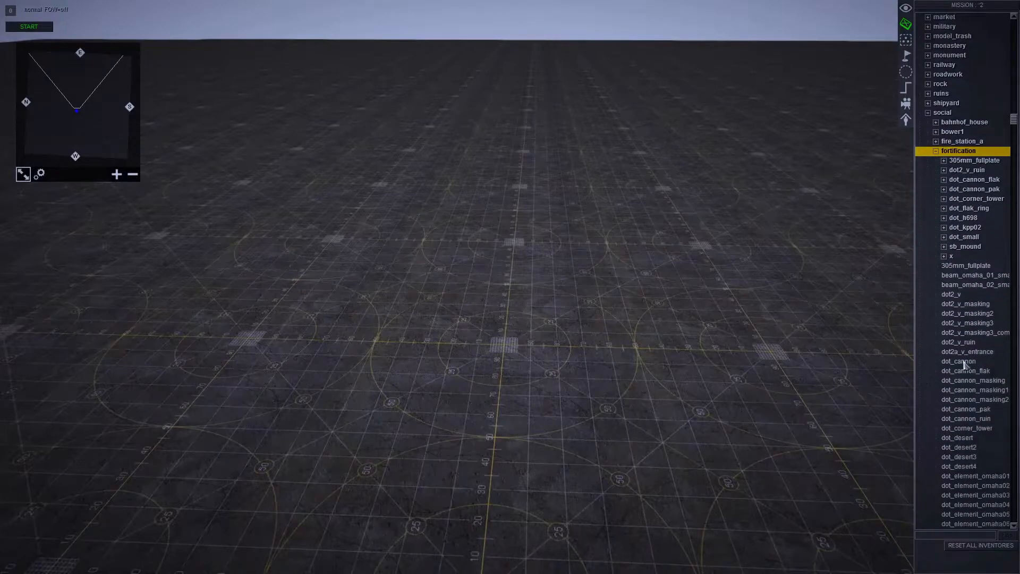
scroll(960, 340, "up", 3)
left_click(928, 142)
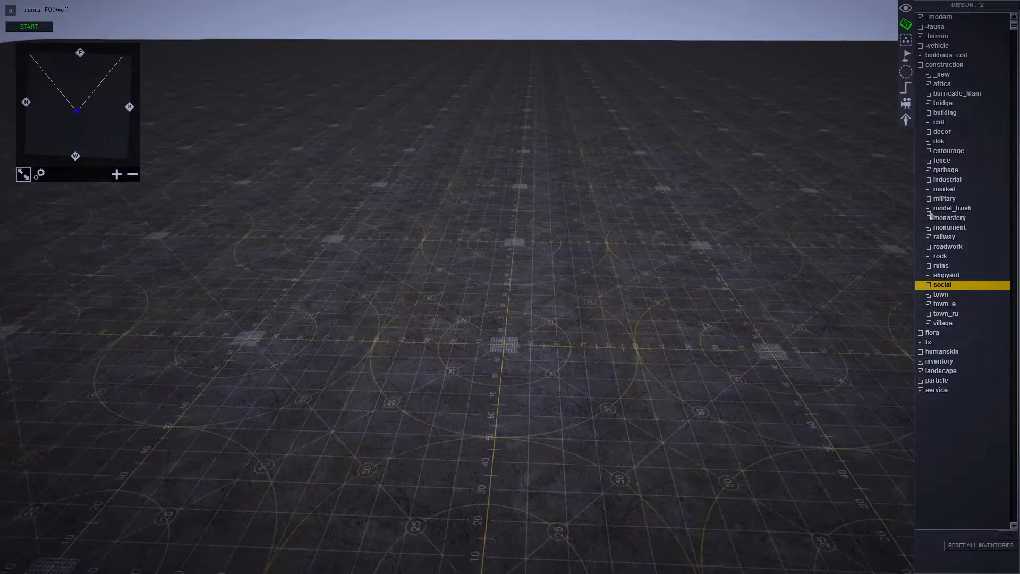
- Place a hesco_defense_base from the military construction group on the empty ground and put a hesco_defense_roof over it
left_click(928, 199)
left_click(959, 256)
left_click(951, 208)
left_click(953, 218)
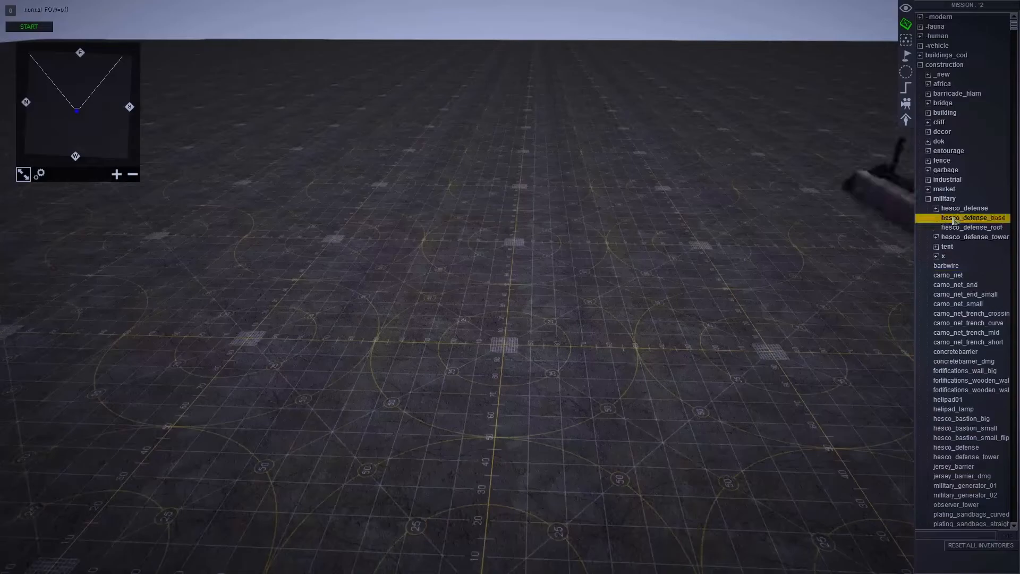
scroll(690, 183, "up", 2)
key("Down")
key("Up")
left_click(597, 197)
key("Down")
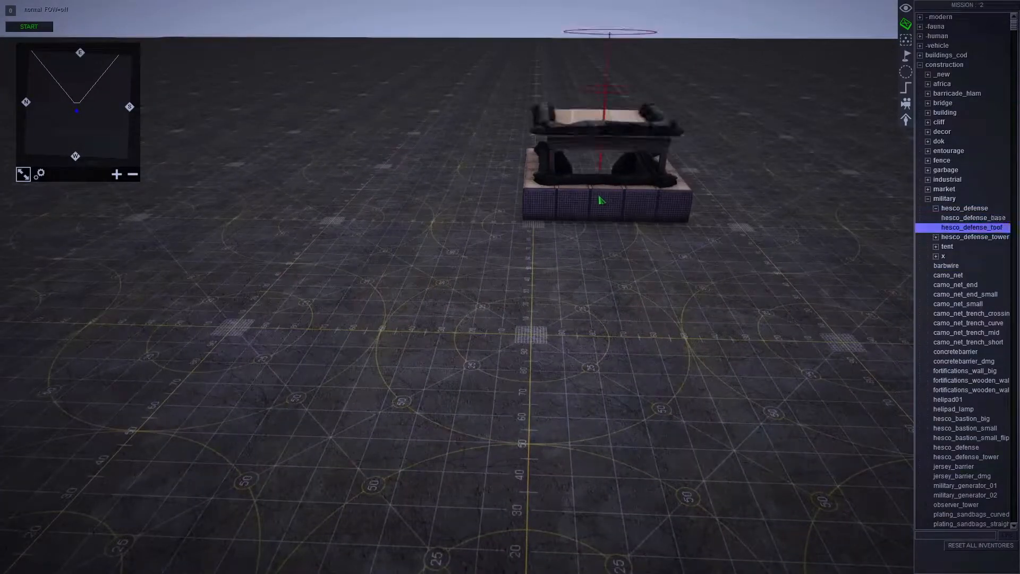
scroll(601, 199, "down", 2)
- Go through the military objects and place a concrete barrier on the ground beside the hesco defense
left_click(956, 286)
key("Up")
key("Up")
key("Down")
key("Down")
key("Down")
key("Down")
key("Down")
key("Down")
key("Down")
key("Down")
key("Down")
key("Down")
key("Down")
key("Down")
key("Up")
key("Up")
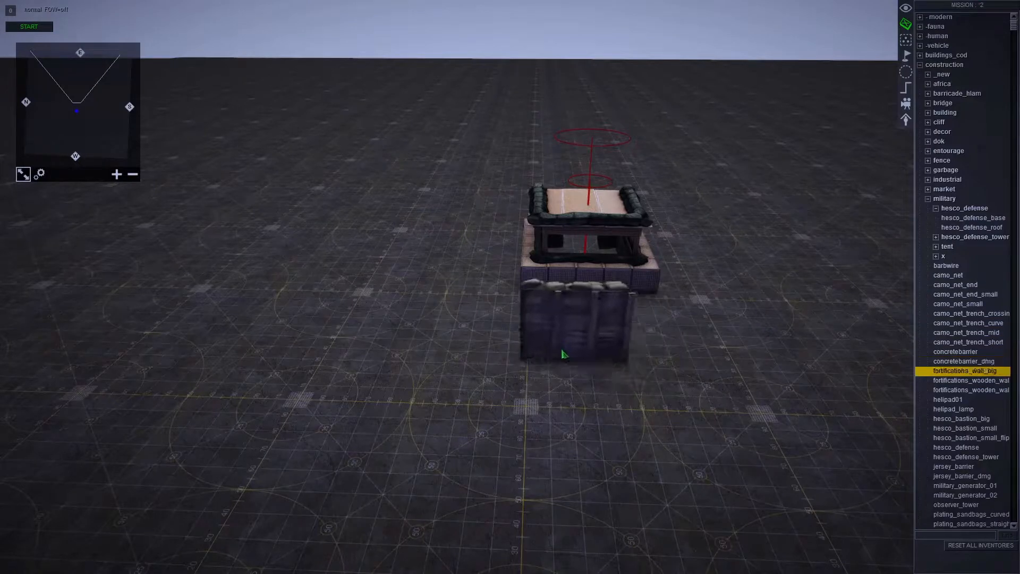
left_click(420, 304)
key("Up")
- Turn the concrete barrier, duplicate it and position the copy near the original
left_click_drag(374, 292, 426, 241)
key("ctrl+c")
key("ctrl+v")
left_click_drag(423, 295, 518, 342)
- Rotate the hesco defense structure so it stands diagonally to the ground grid
left_click(635, 258)
left_click_drag(637, 260, 701, 408, "alt")
left_click(707, 406)
scroll(690, 446, "down", 4)
key("F1")
key("F3")
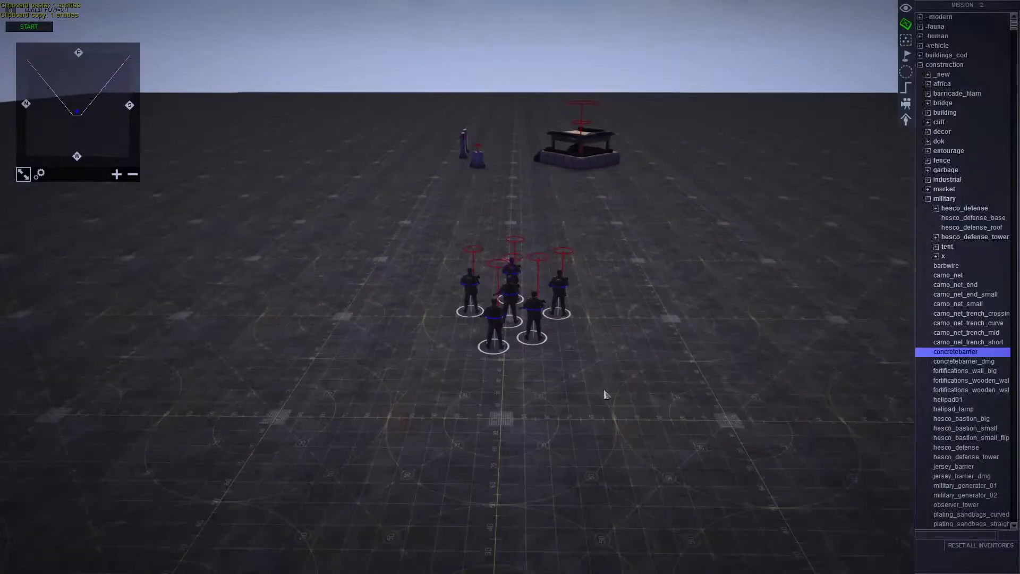
- Create a circular zone named capture_point on the ground between the concrete barriers and the hesco defense
scroll(601, 255, "down", 3)
middle_click_drag(694, 198, 714, 568)
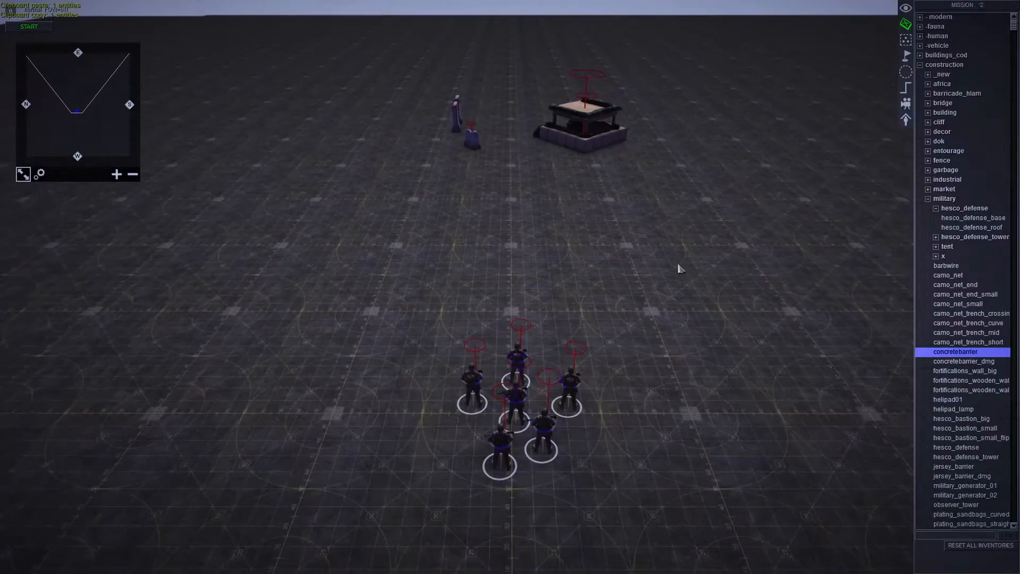
scroll(701, 242, "up", 2)
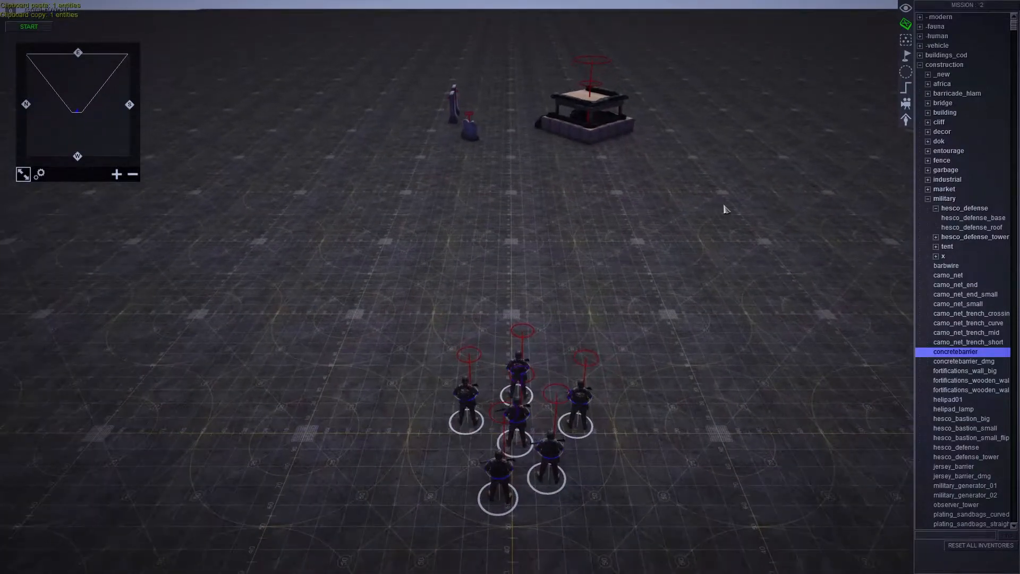
left_click(906, 73)
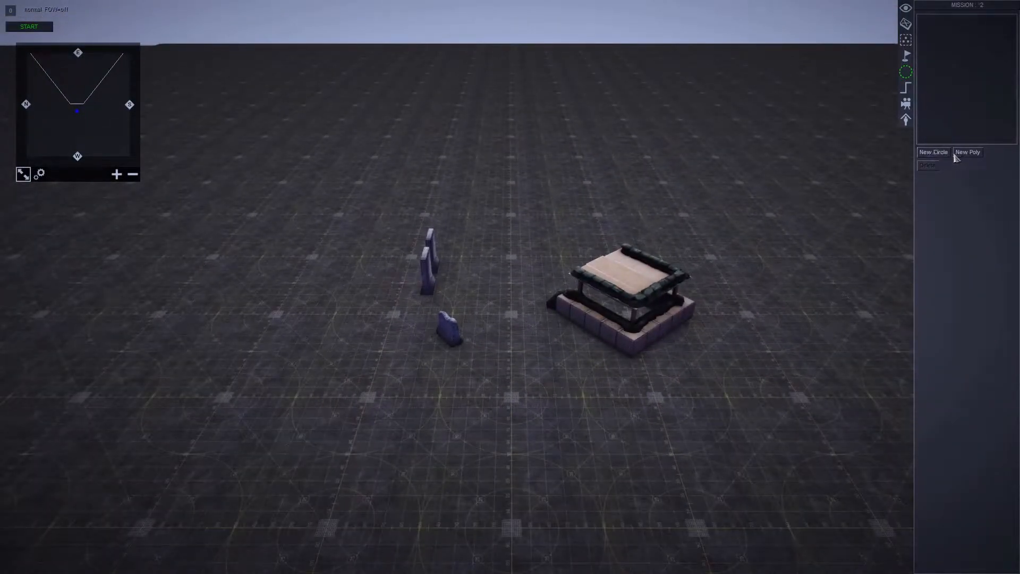
left_click(949, 153)
left_click(565, 305)
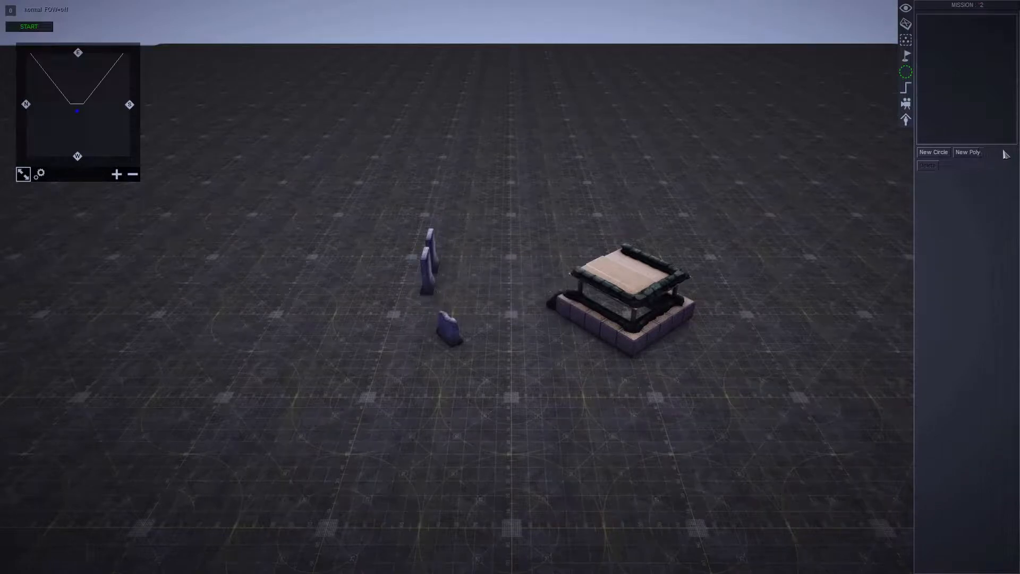
left_click(935, 153)
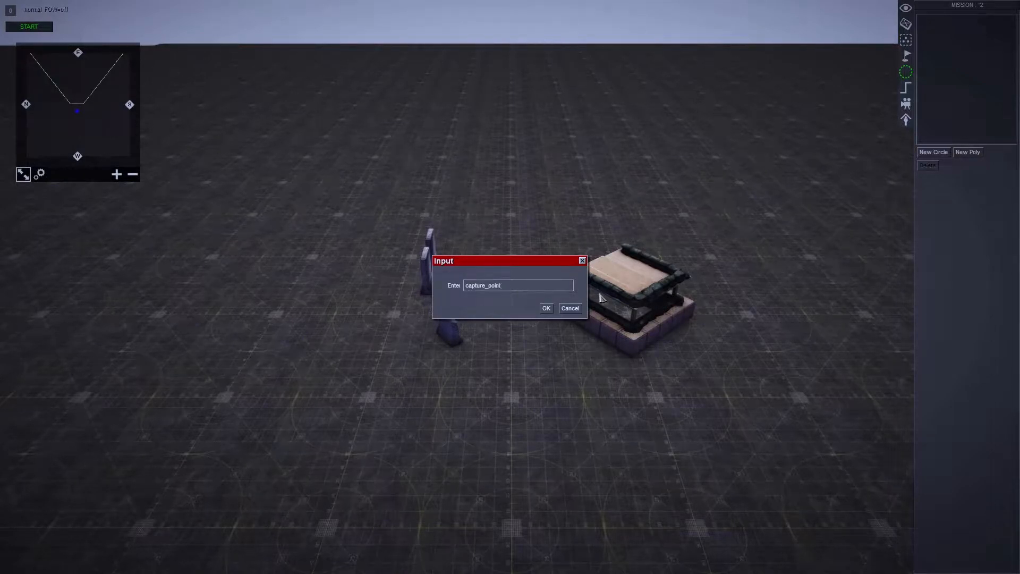
left_click(545, 309)
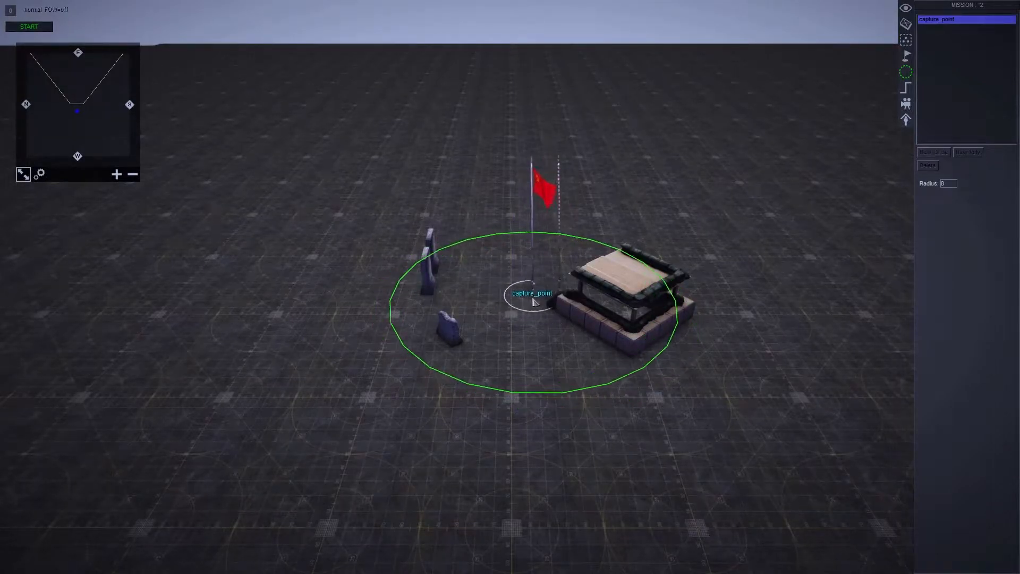
- Enlarge the capture_point zone to a radius of 9 around the concrete barriers and the hesco defense
left_click_drag(594, 388, 607, 420)
left_click_drag(544, 302, 587, 300)
left_click(965, 153)
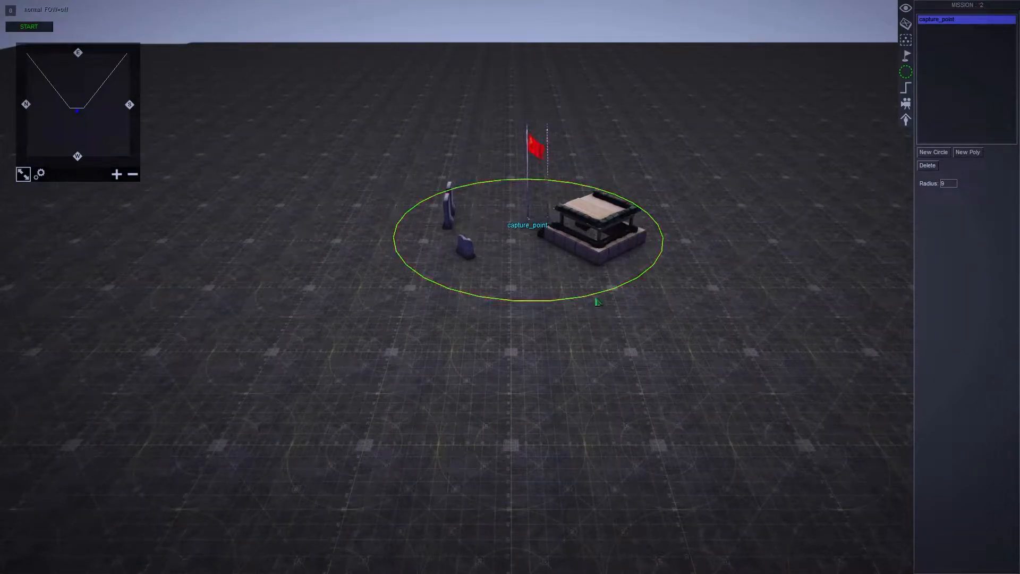
left_click_drag(536, 300, 559, 287)
middle_click_drag(542, 109, 530, 204)
left_click_drag(576, 304, 595, 346)
middle_click_drag(595, 345, 626, 448)
- Add a new task named objective1 to the mission's tasks
left_click(906, 24)
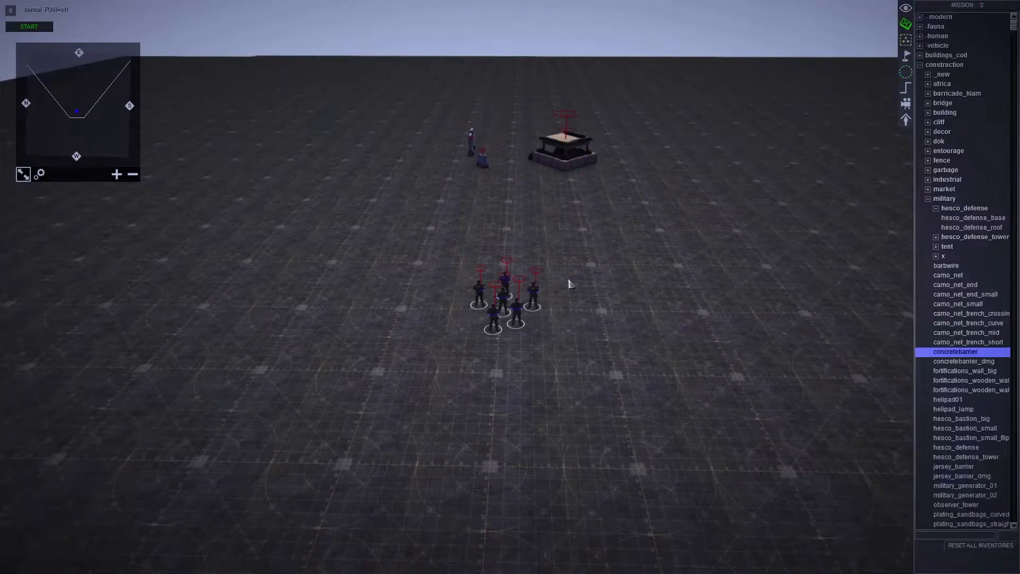
left_click(601, 331)
scroll(600, 331, "up", 3)
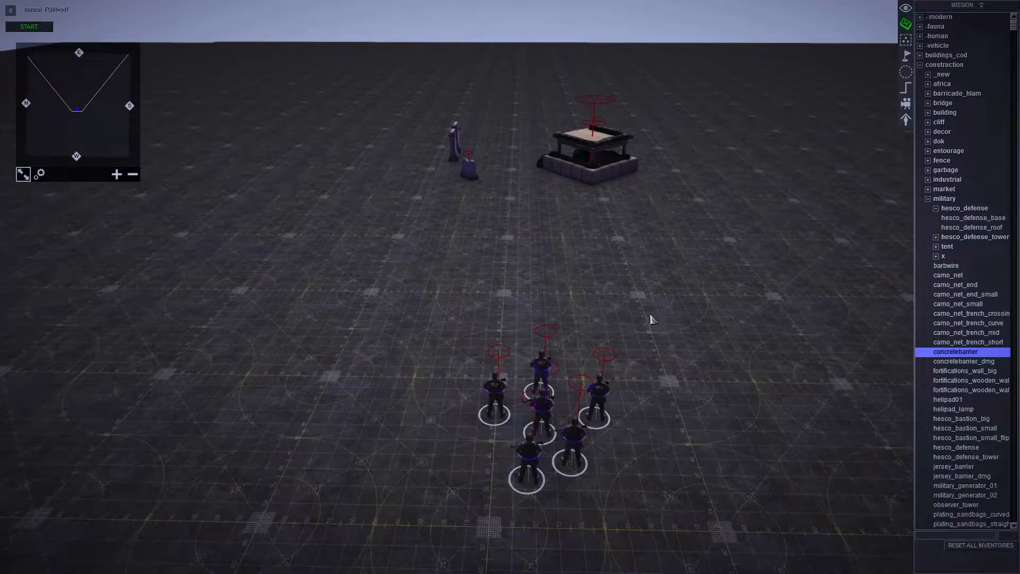
key("e")
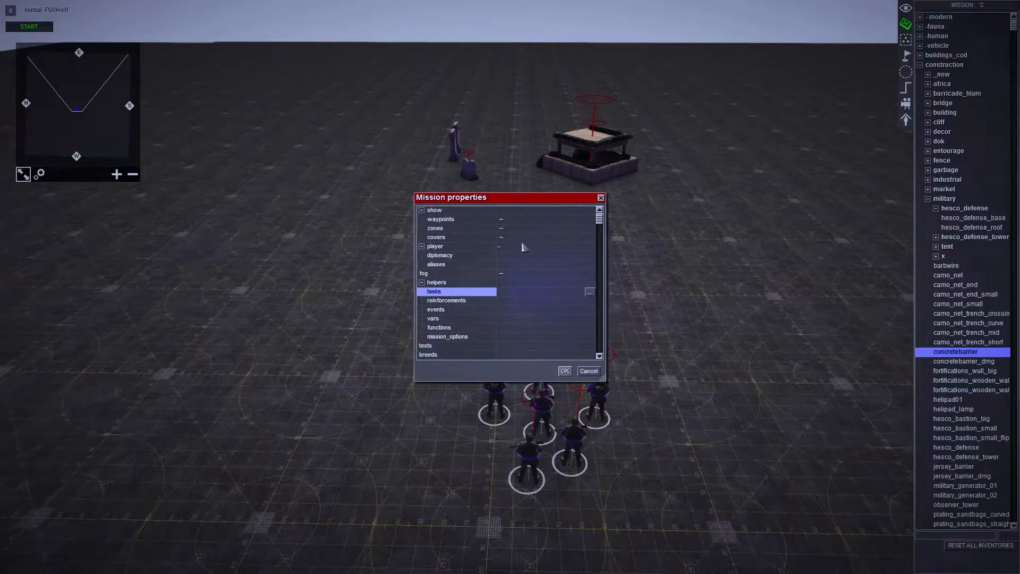
left_click(521, 294)
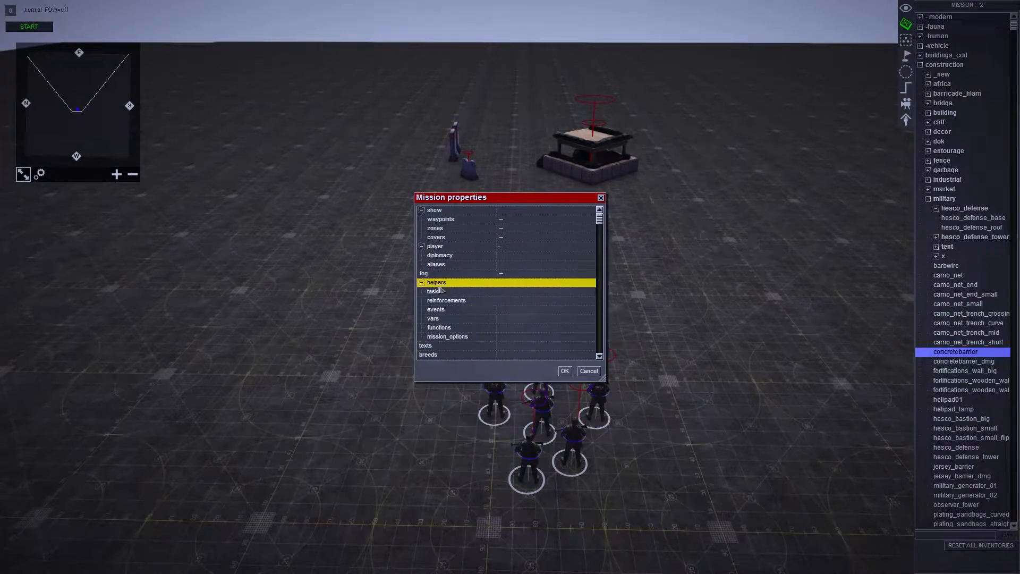
left_click(590, 292)
right_click(505, 258)
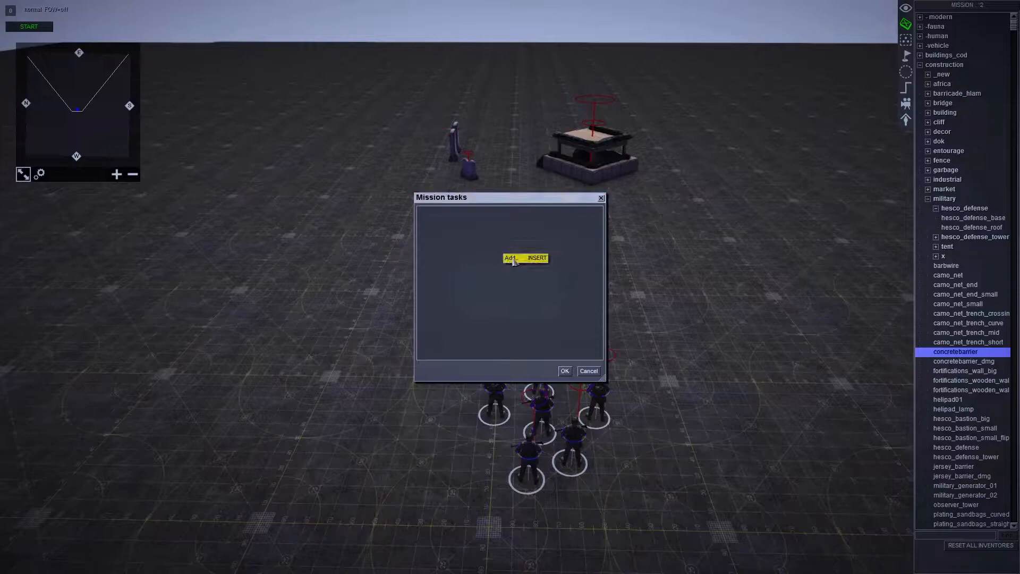
left_click(511, 258)
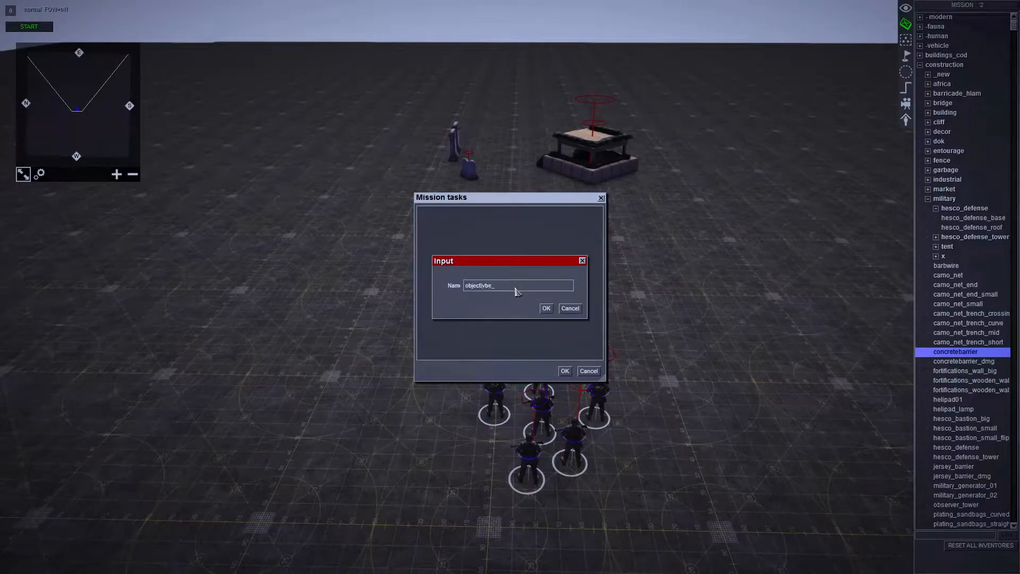
type("objective1")
key("Return")
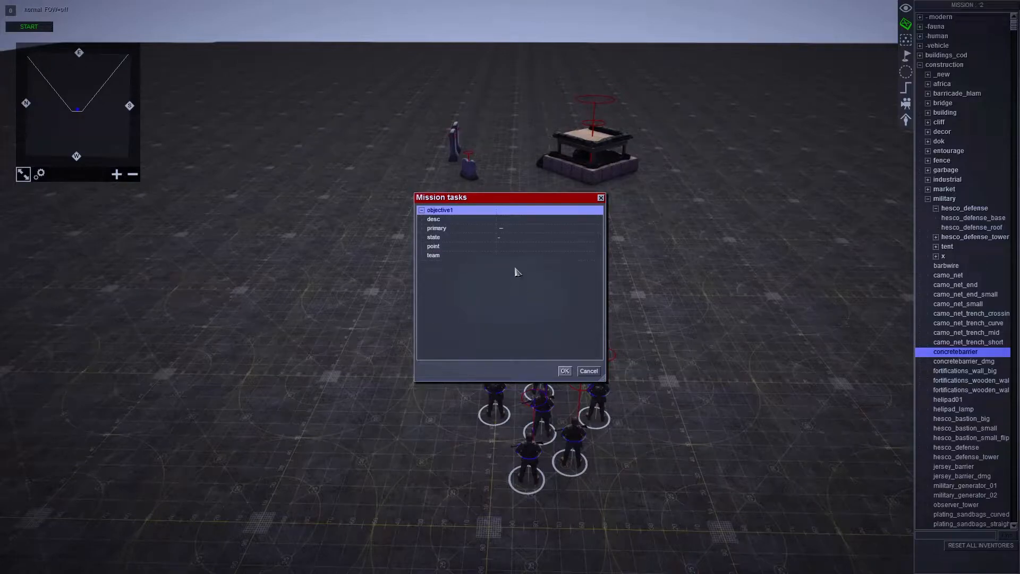
- Mark the objective1 task as primary and set its state to hidden
left_click(506, 229)
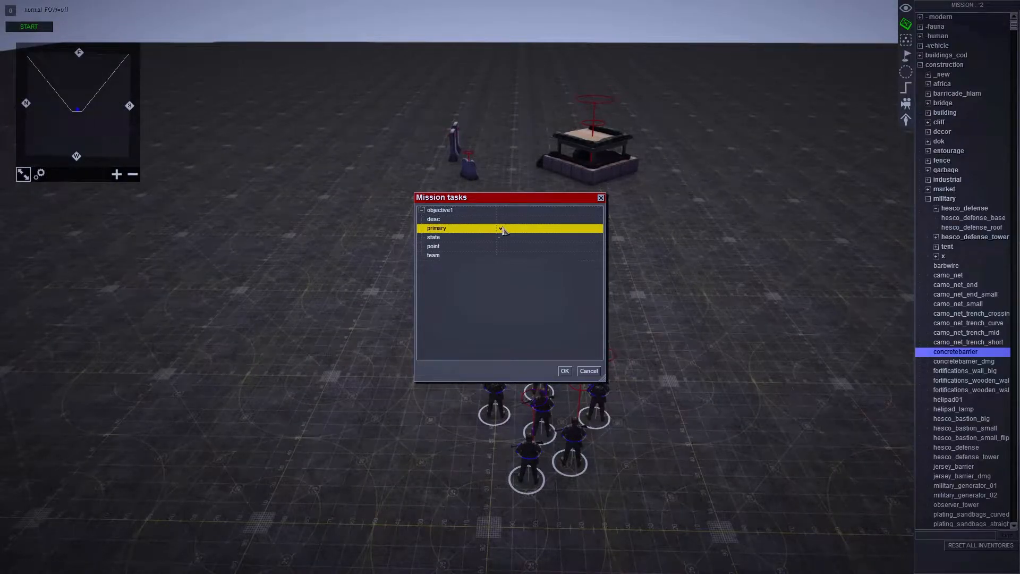
left_click(501, 229)
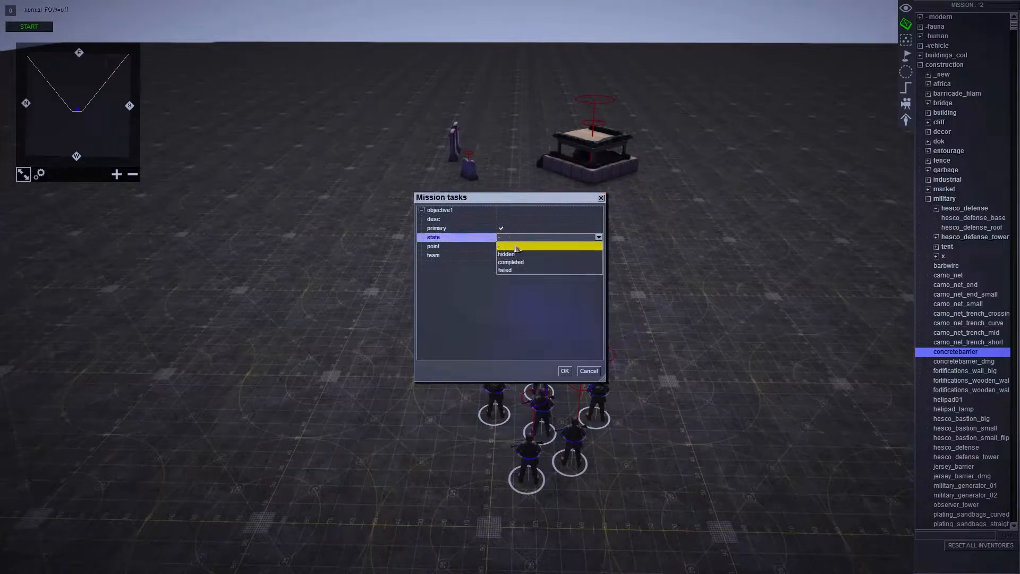
left_click(511, 254)
left_click(518, 249)
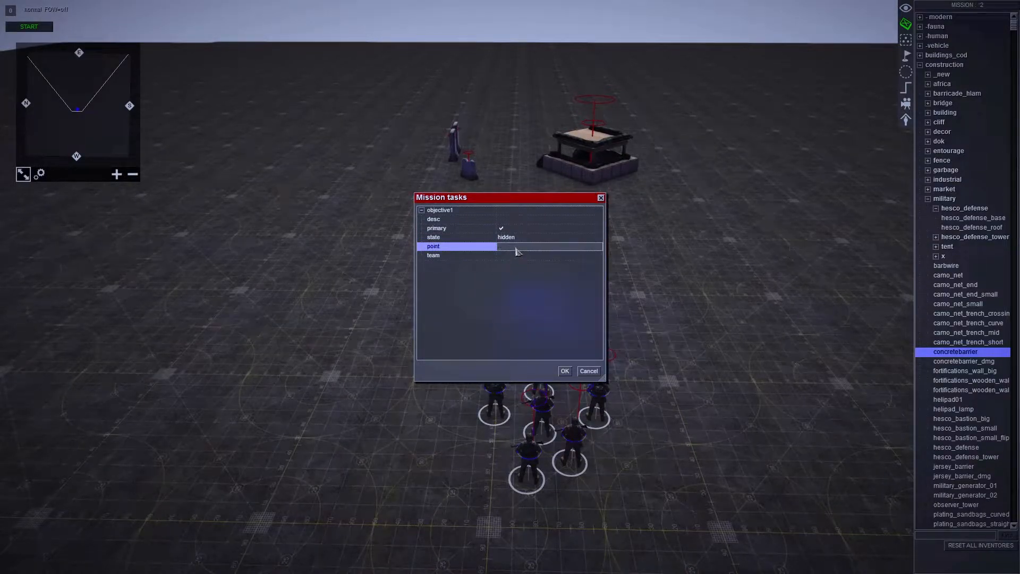
- Add a text entry named 00objective1_text for the description of the objective1 task
left_click_drag(529, 200, 497, 181)
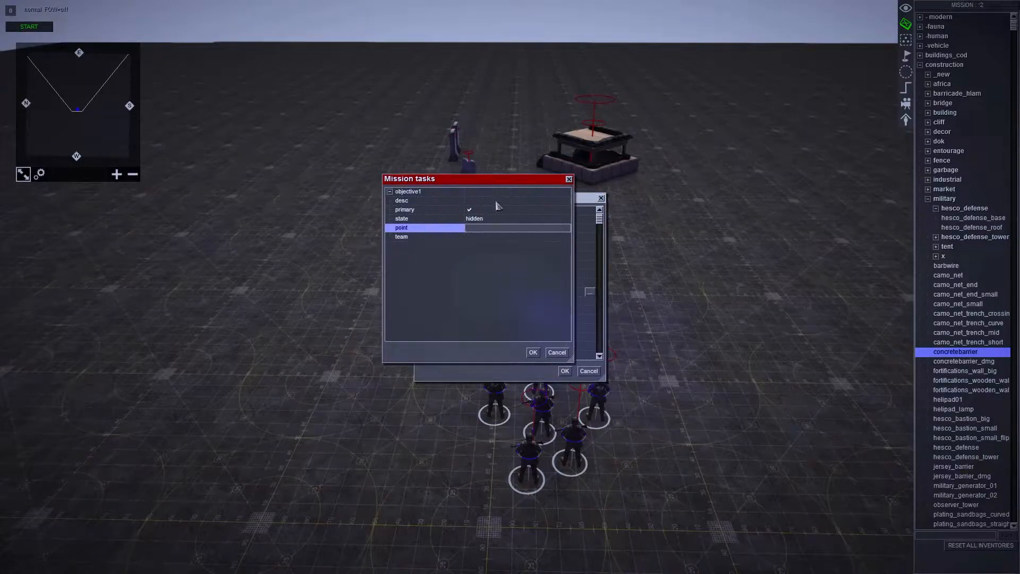
left_click(498, 202)
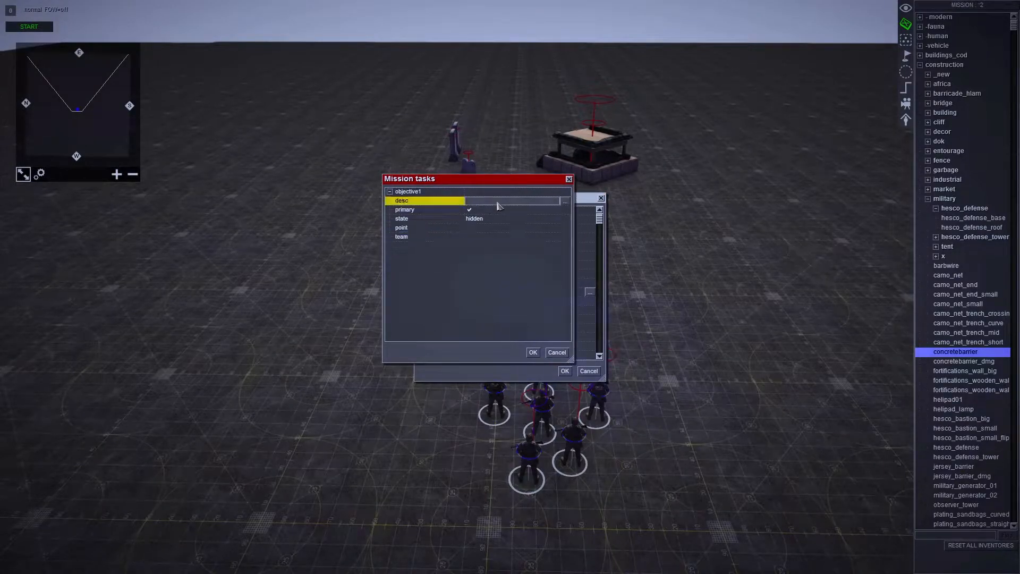
left_click(564, 202)
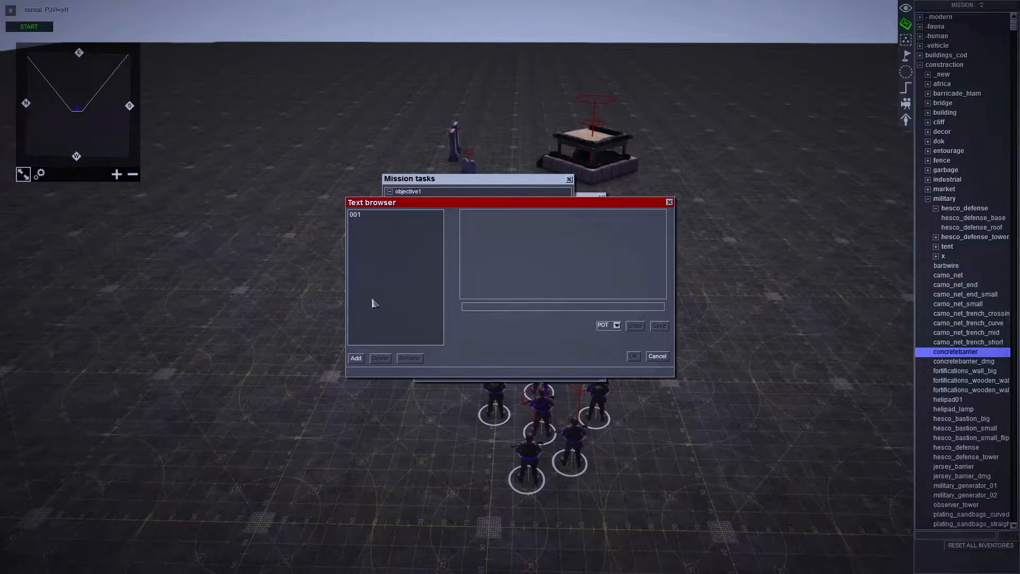
left_click(356, 358)
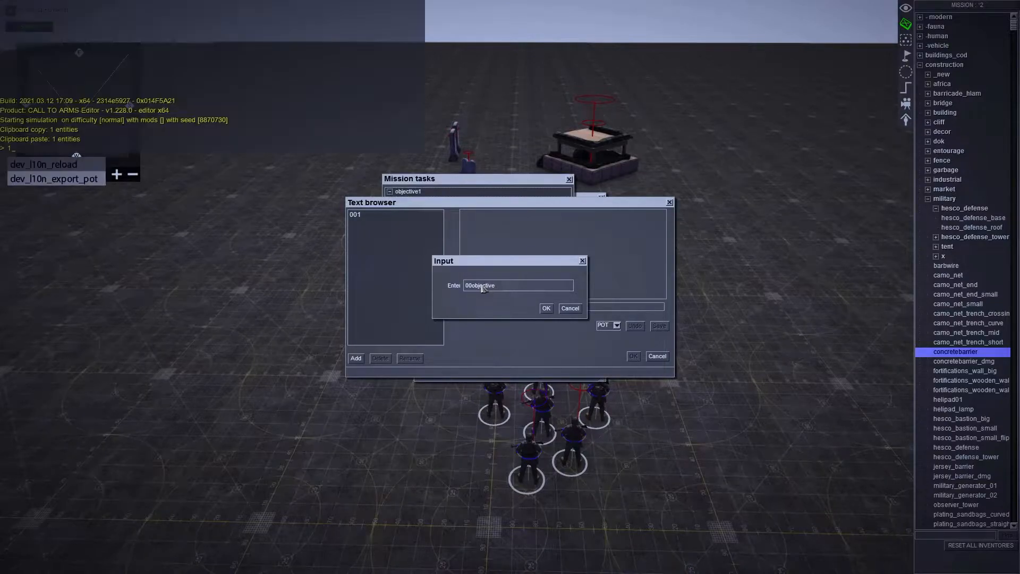
type("objective1_te")
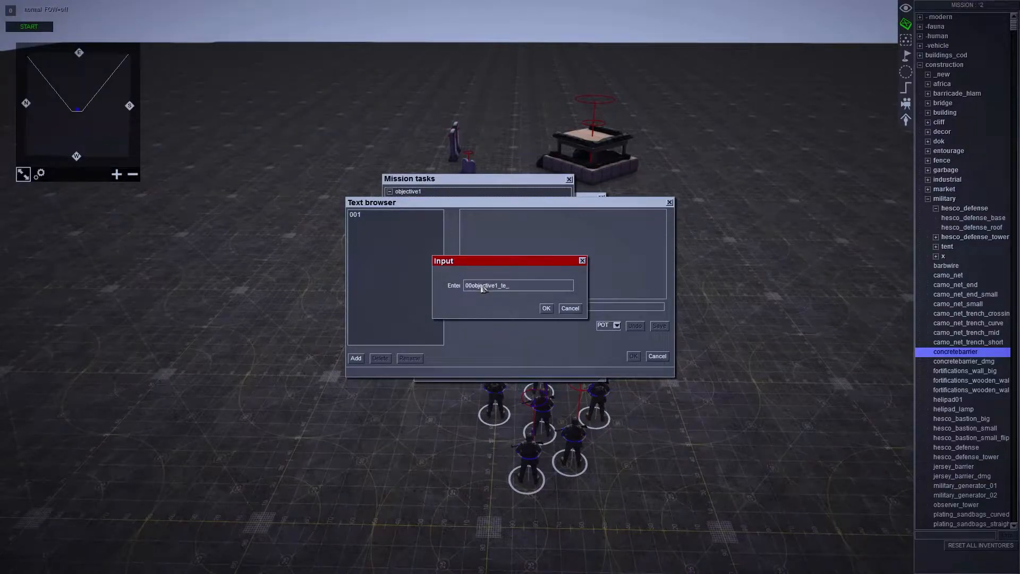
type("xt")
key("Return")
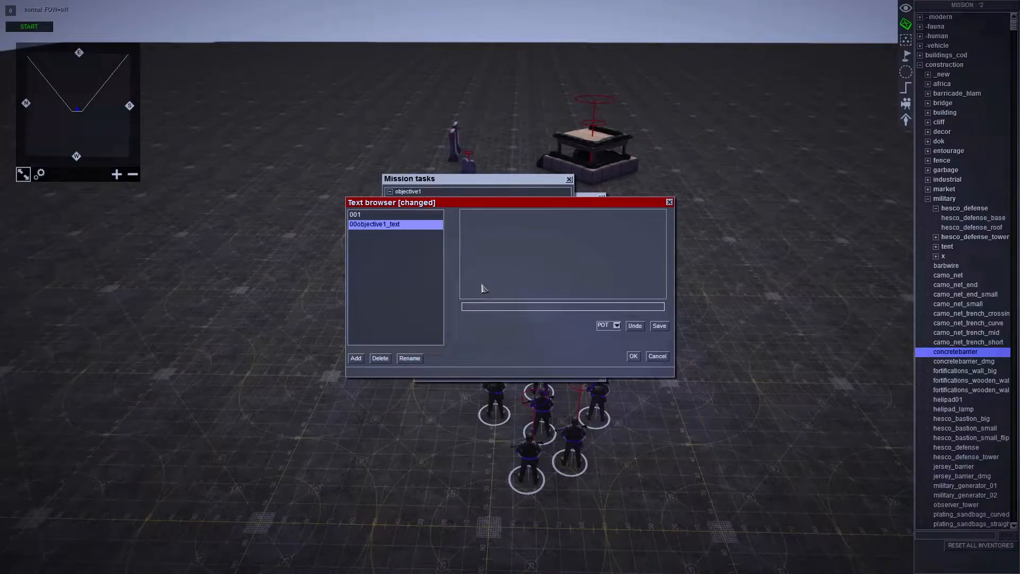
- Write "Capture the zone" as the entry's text, save it as the task description and accept the mission properties
type("Capture the zone")
left_click(659, 326)
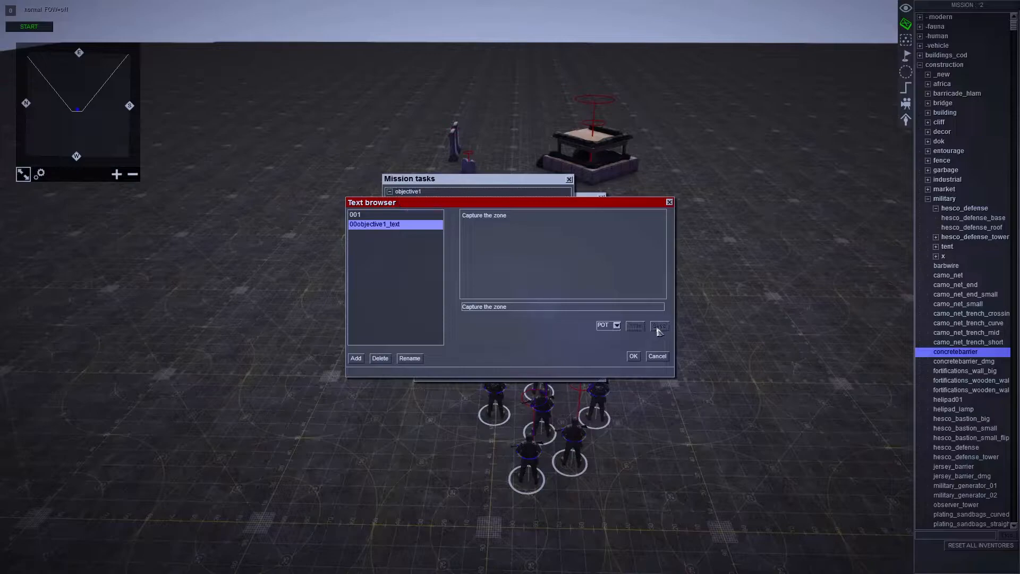
left_click(634, 357)
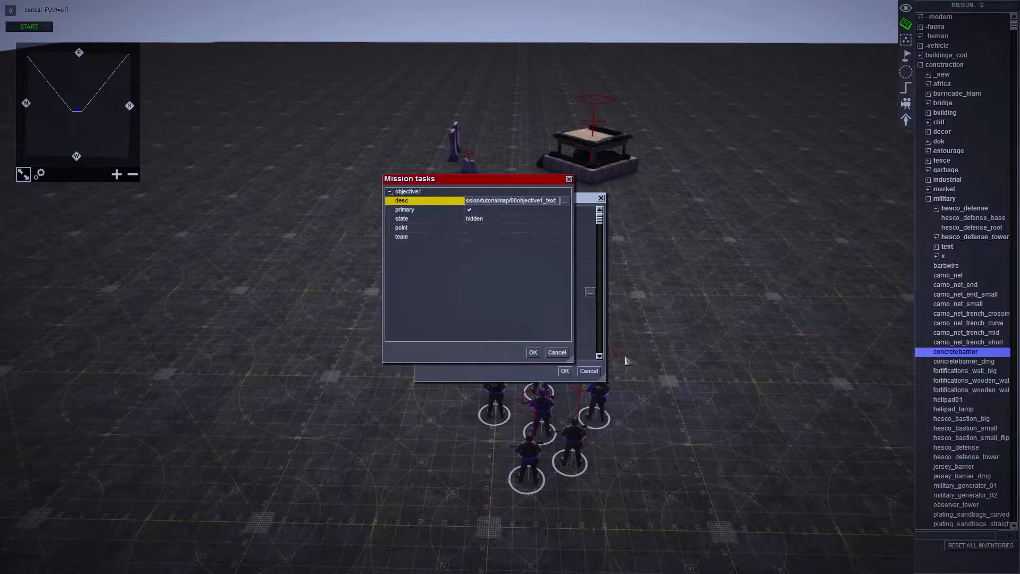
left_click(479, 228)
left_click(532, 352)
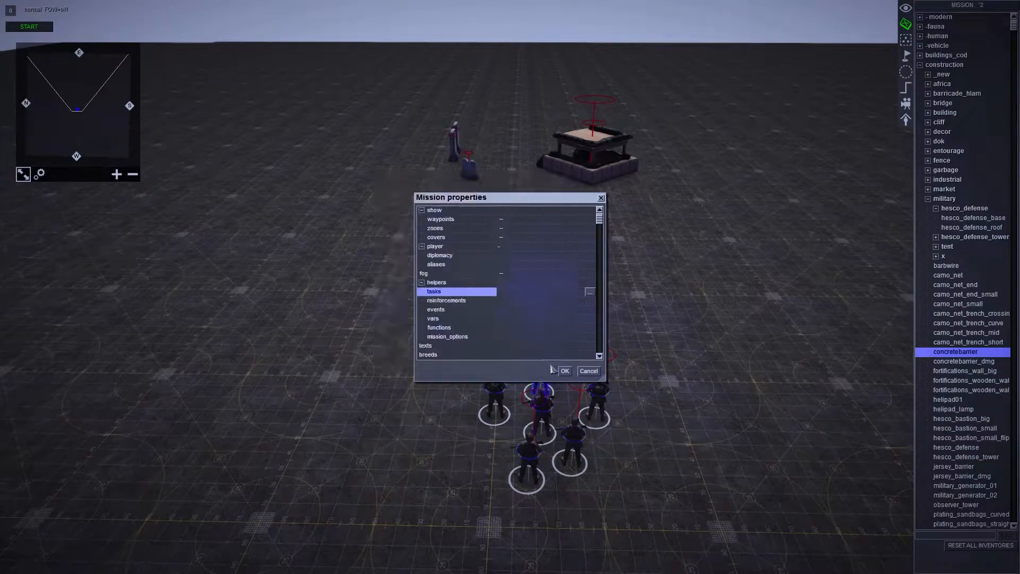
left_click(564, 371)
scroll(704, 287, "down", 1)
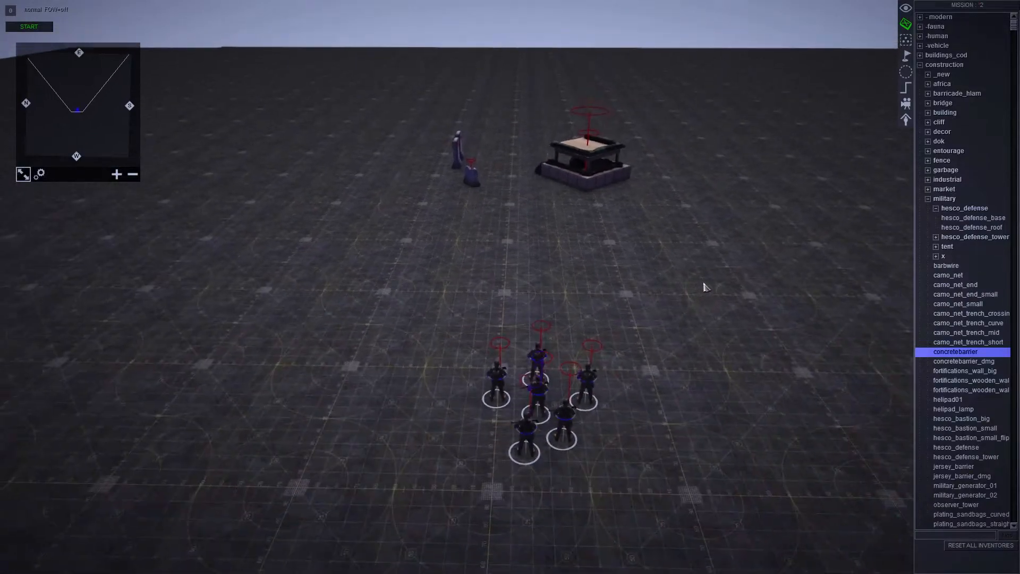
key("F2")
key("Up")
key("F1")
key("Down")
key("F2")
scroll(852, 208, "down", 2)
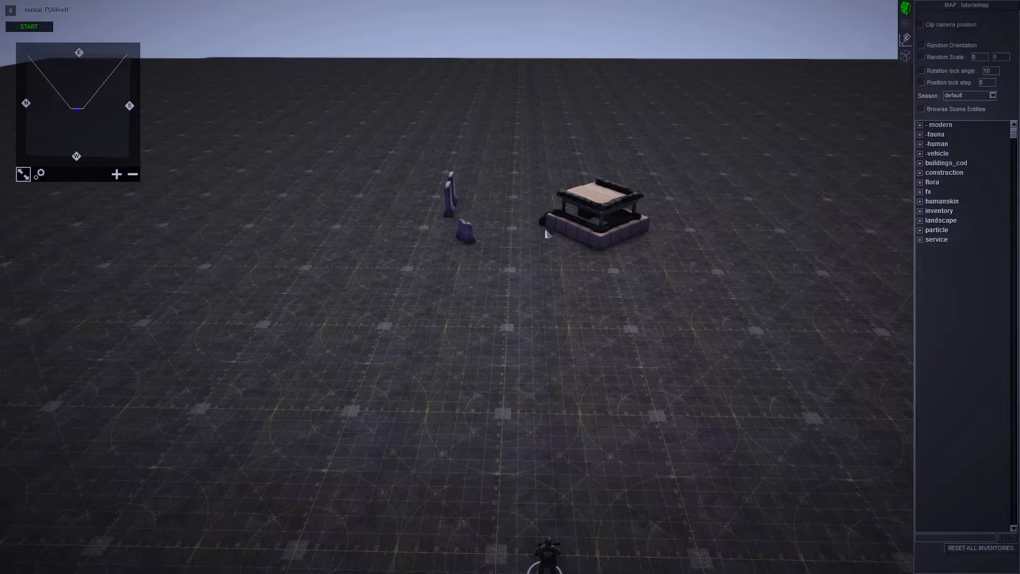
scroll(550, 242, "up", 2)
scroll(559, 254, "up", 1)
scroll(654, 275, "down", 2)
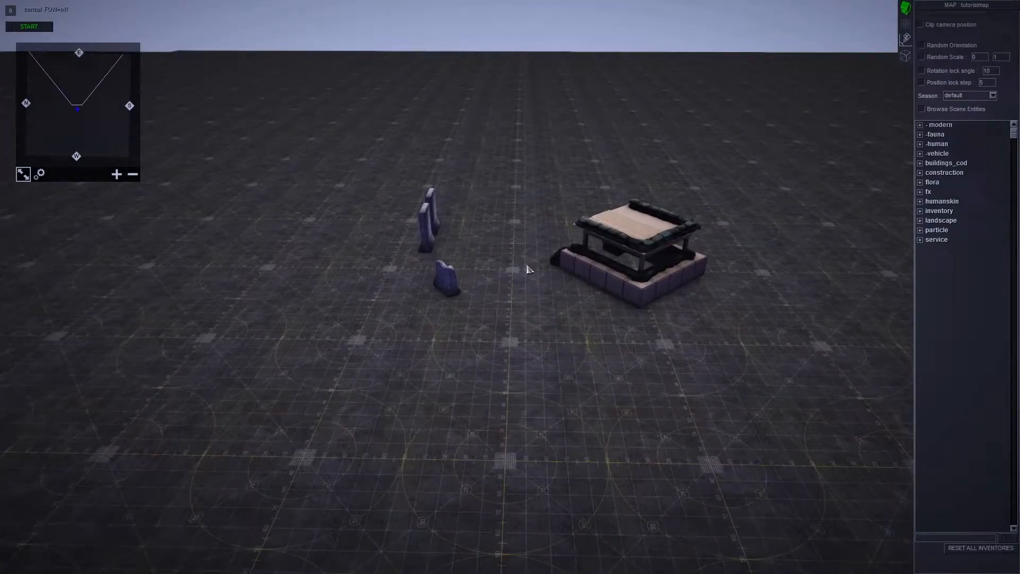
key("F1")
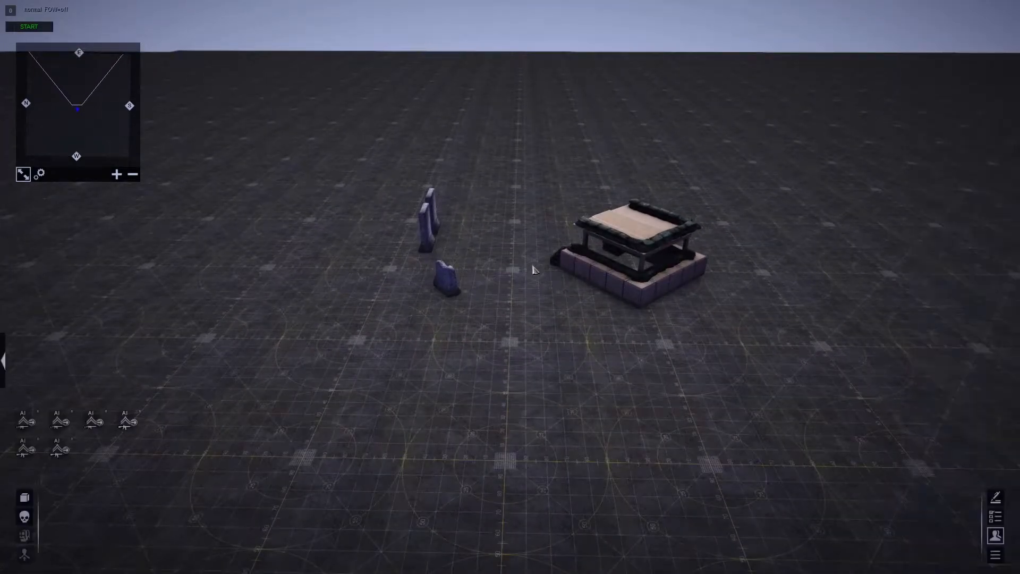
key("F2")
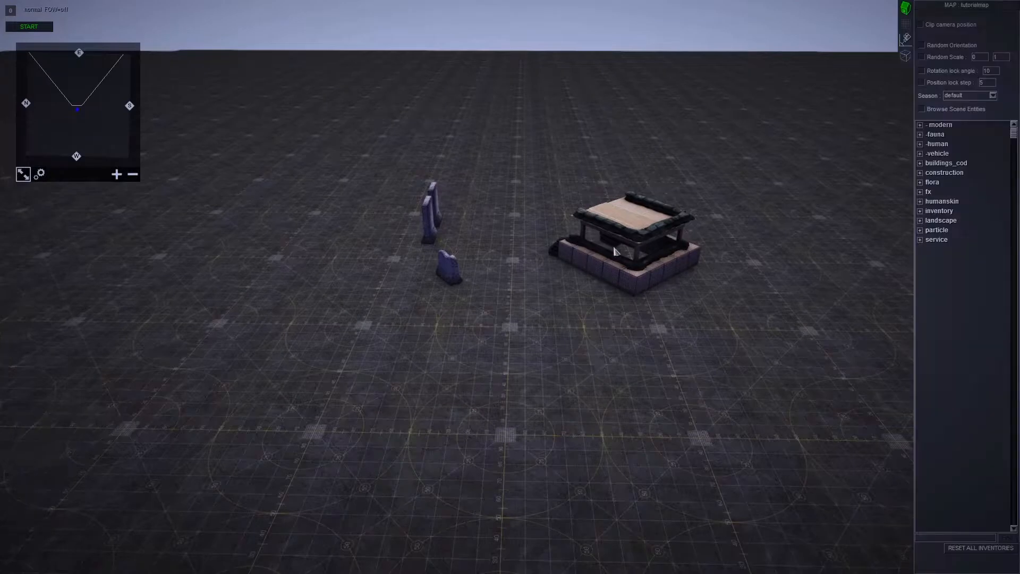
left_click(919, 240)
left_click(920, 240)
- Place a pointer_small from the service pointer group on the ground between the concrete barriers and the hesco defense
key("F3")
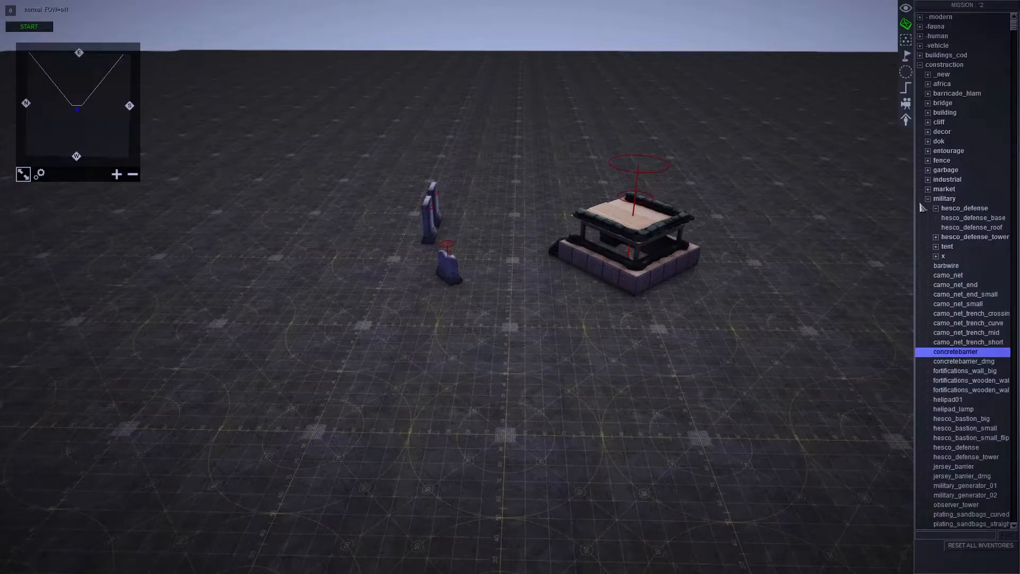
left_click(920, 64)
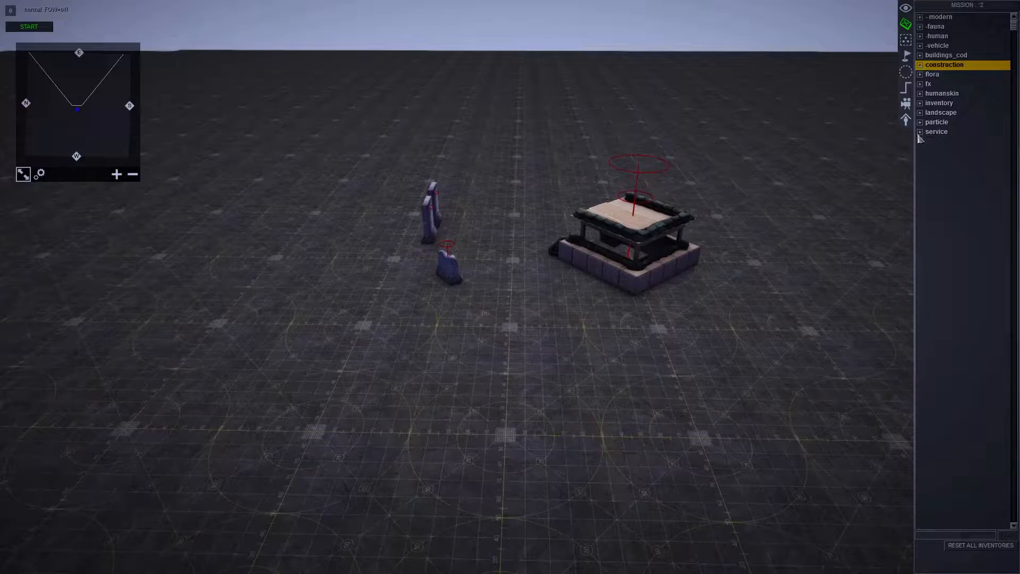
left_click(920, 131)
left_click(929, 247)
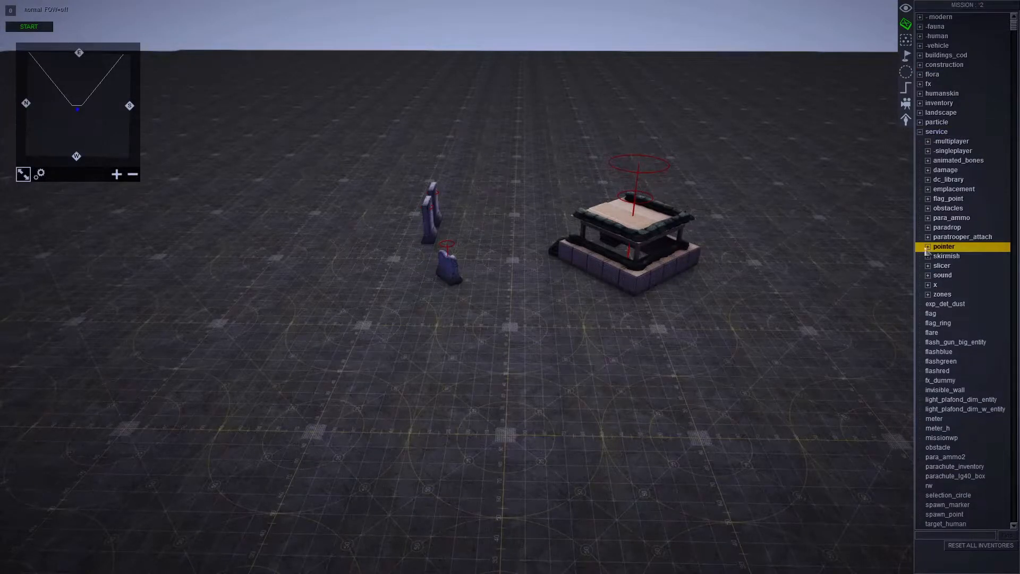
left_click(927, 246)
left_click(953, 265)
key("Up")
key("Down")
key("Up")
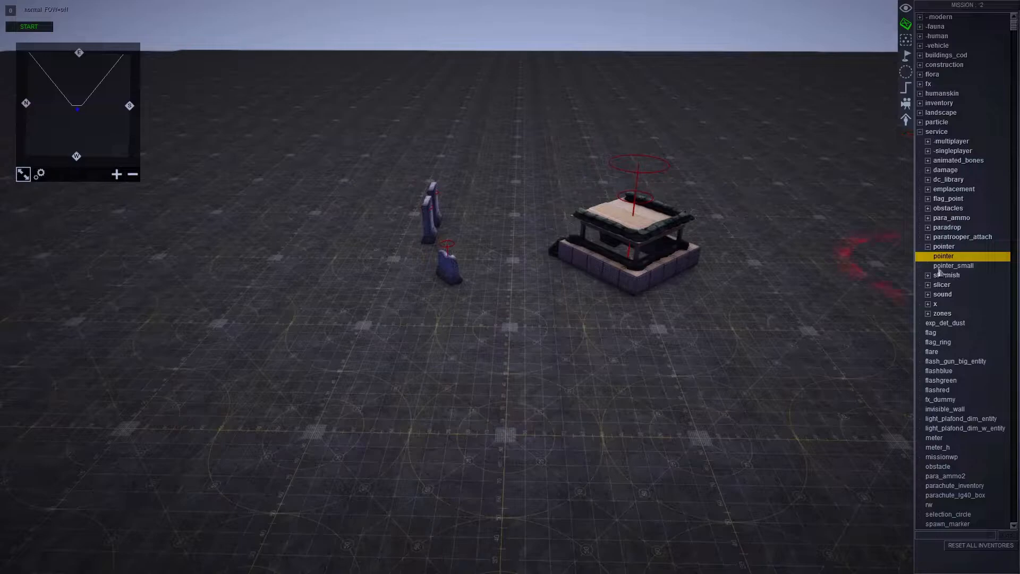
scroll(531, 254, "down", 1)
scroll(532, 237, "up", 1)
scroll(526, 237, "down", 1)
left_click(519, 232)
left_click(516, 246)
middle_click_drag(526, 265, 537, 248)
- Tag the placed pointer_small as obj_pointer
scroll(520, 262, "up", 1)
scroll(534, 328, "up", 3)
scroll(501, 288, "down", 2)
key("t")
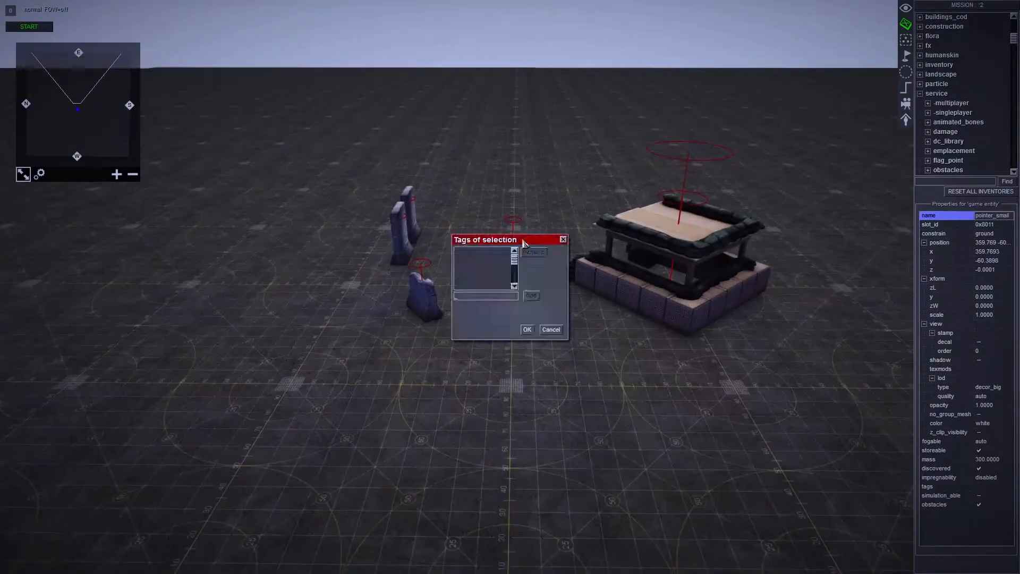
left_click_drag(521, 243, 402, 249)
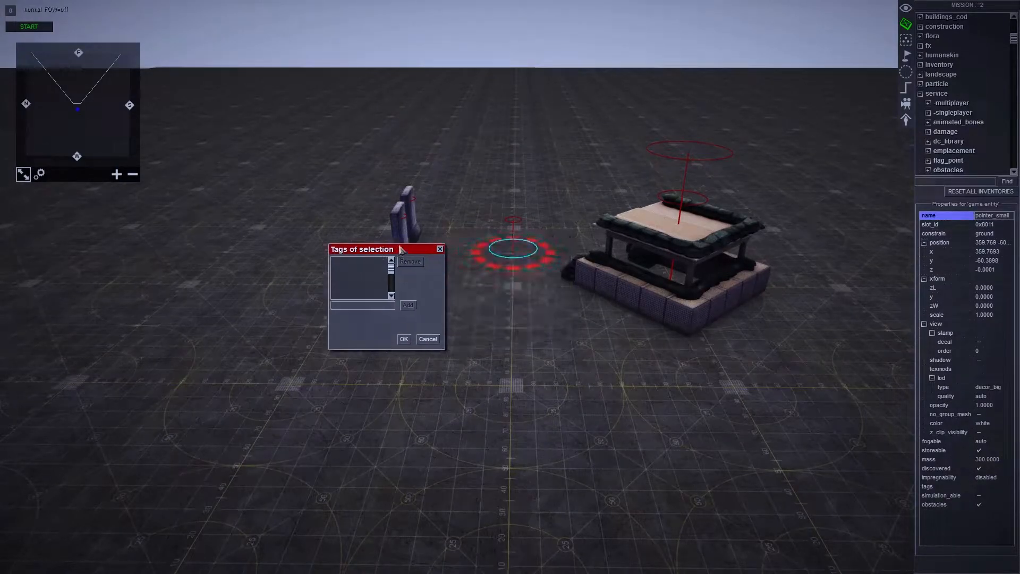
type("obj")
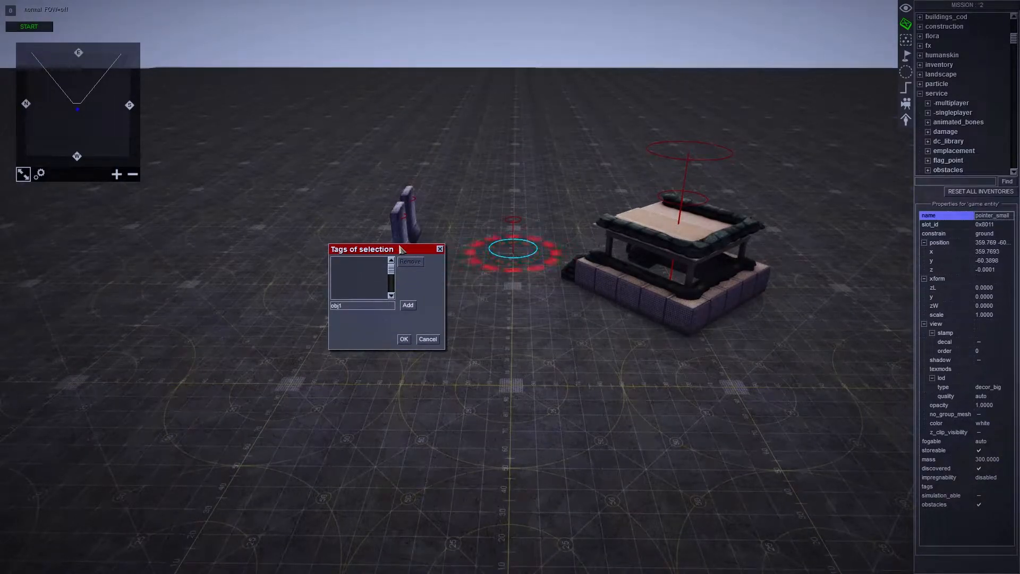
type("_pointer")
key("Return")
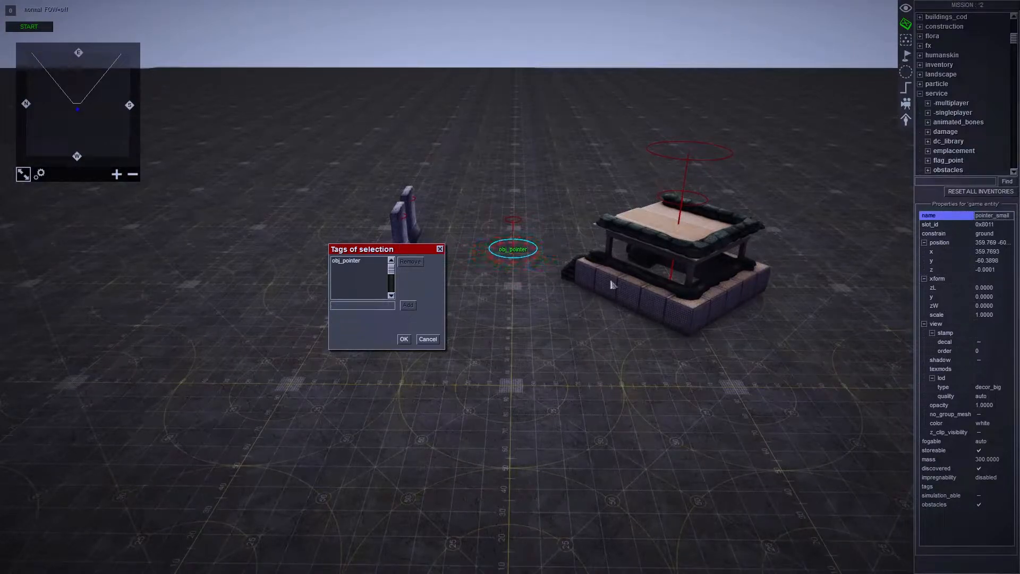
left_click(406, 343)
left_click(527, 275)
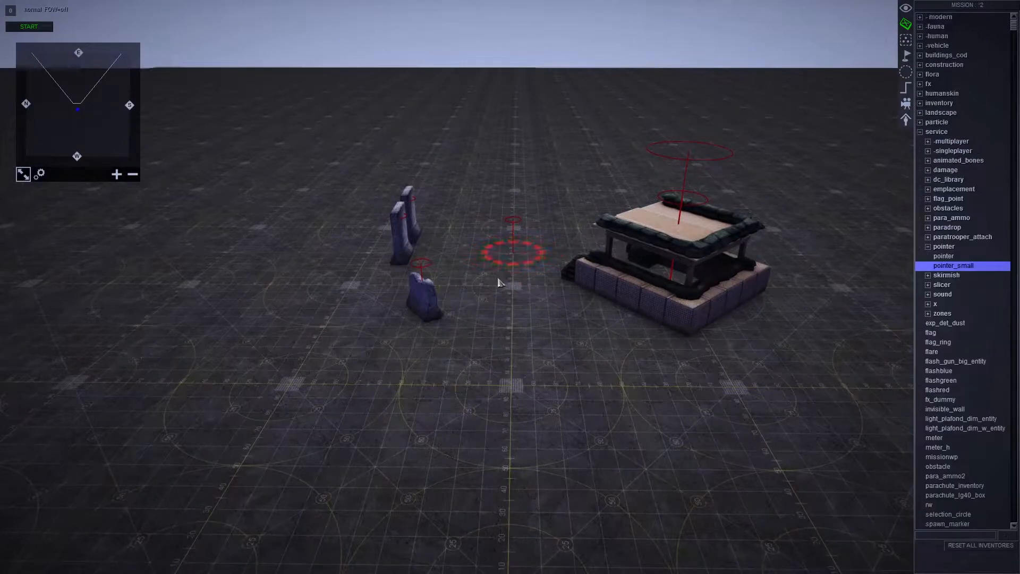
- Set the point of the objective1 task to obj_pointer and accept the mission properties
key("Down")
scroll(659, 472, "down", 3)
scroll(692, 342, "up", 3)
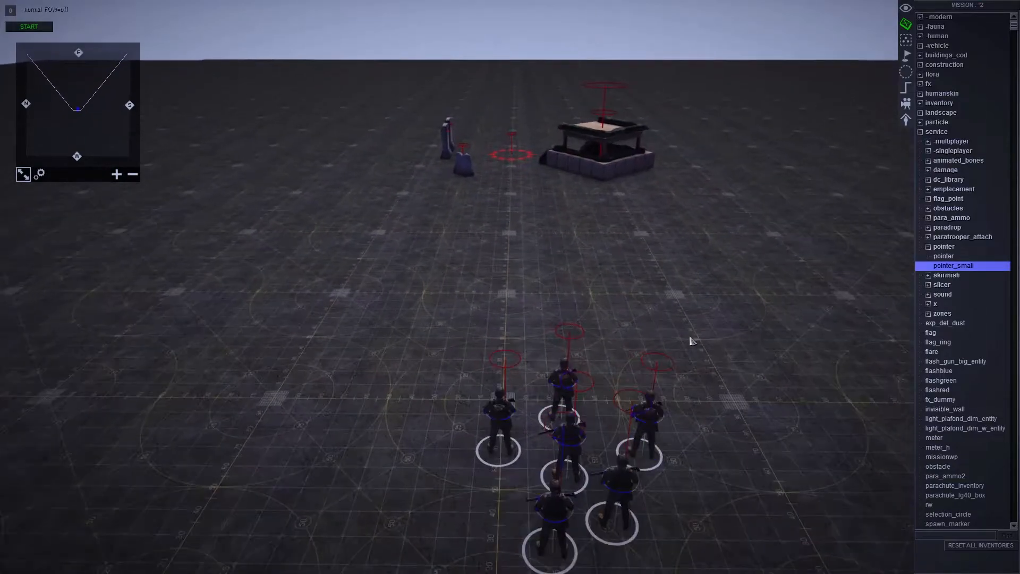
key("Down")
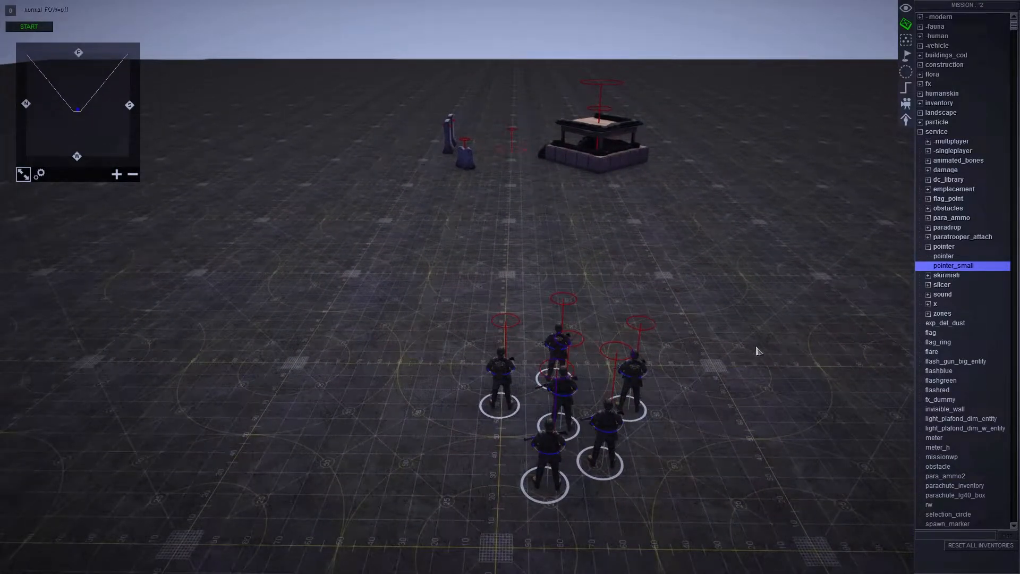
key("m")
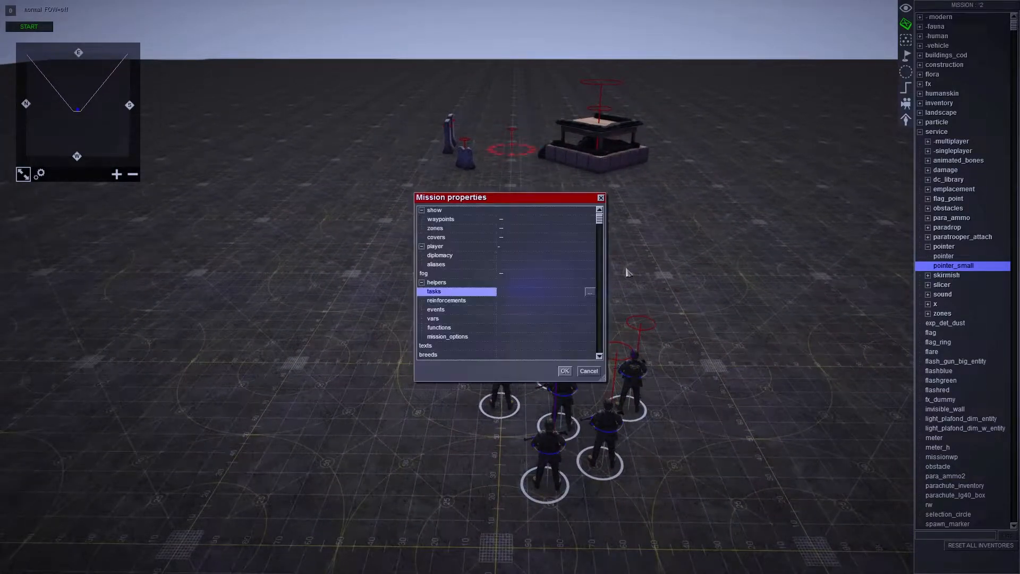
left_click(591, 289)
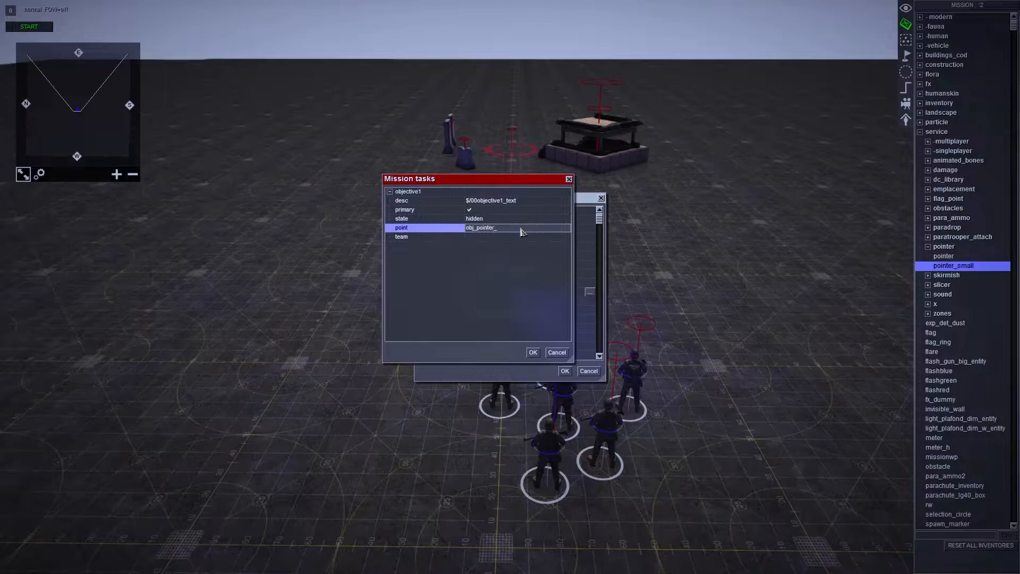
left_click(533, 352)
left_click(564, 370)
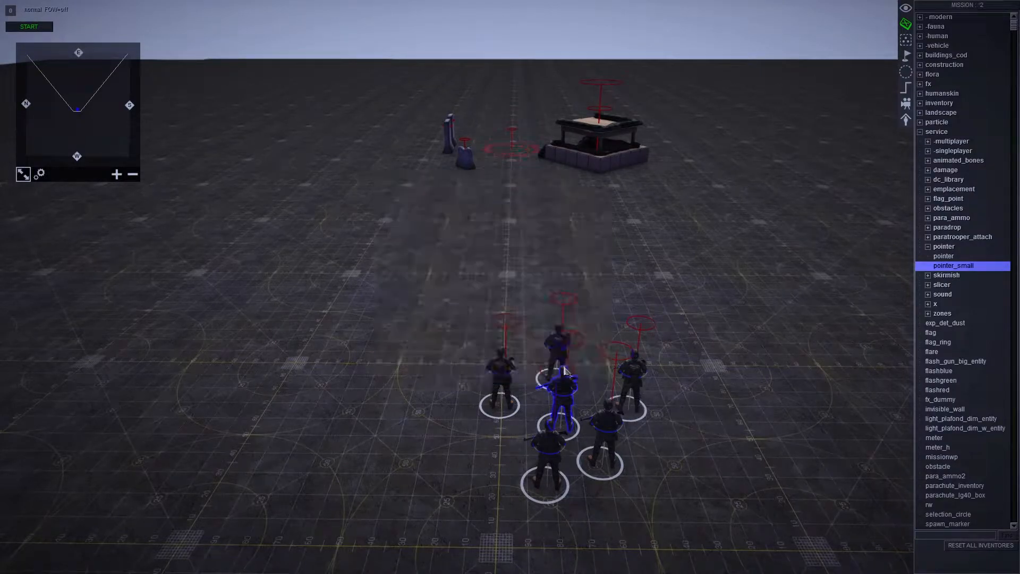
- Check the small pointer's tag against the point assigned to the objective1 task
left_click_drag(514, 144, 523, 140)
key("alt+t")
left_click(485, 254)
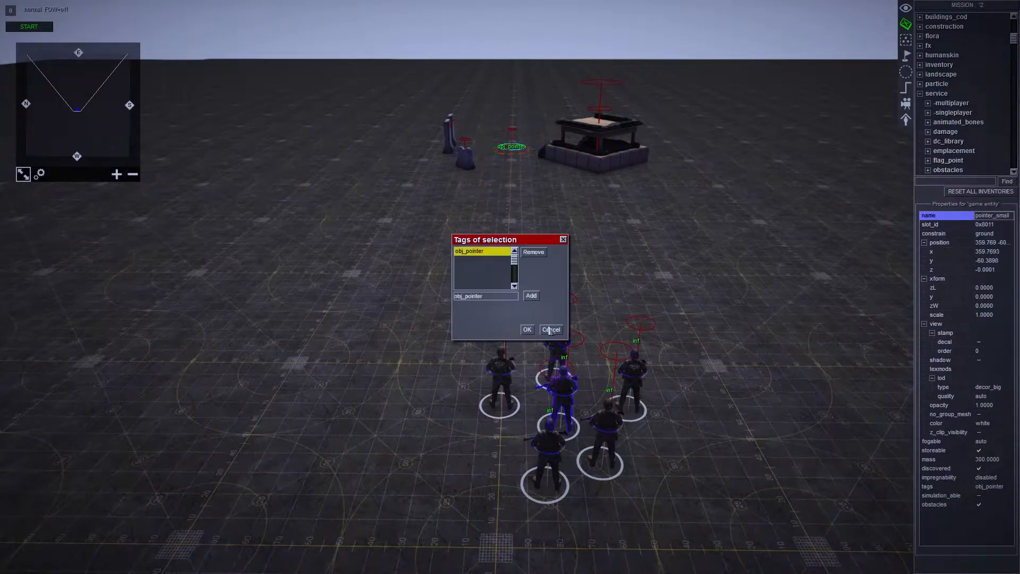
left_click(549, 331)
left_click(866, 154)
key("alt+m")
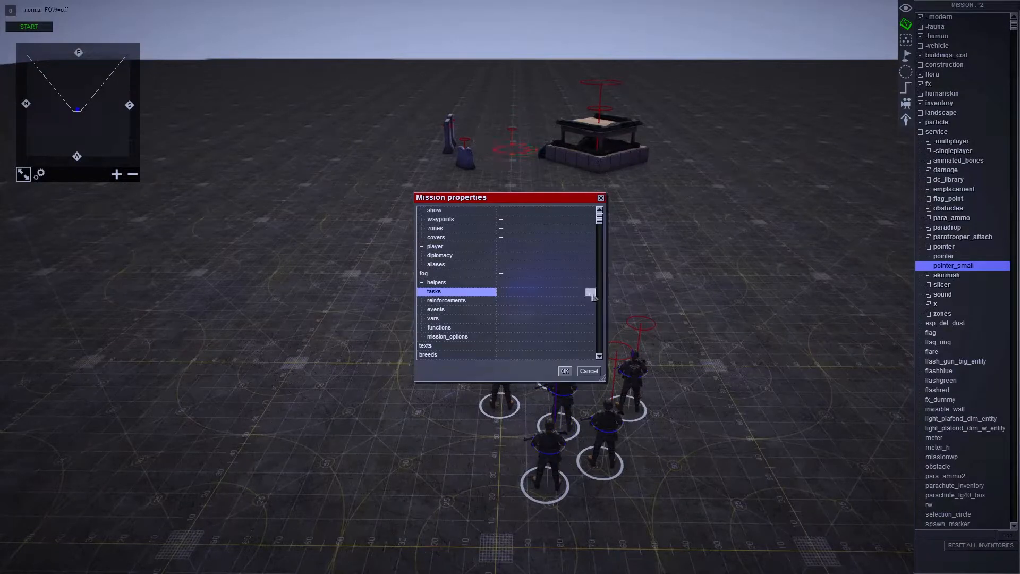
left_click(590, 292)
left_click(532, 352)
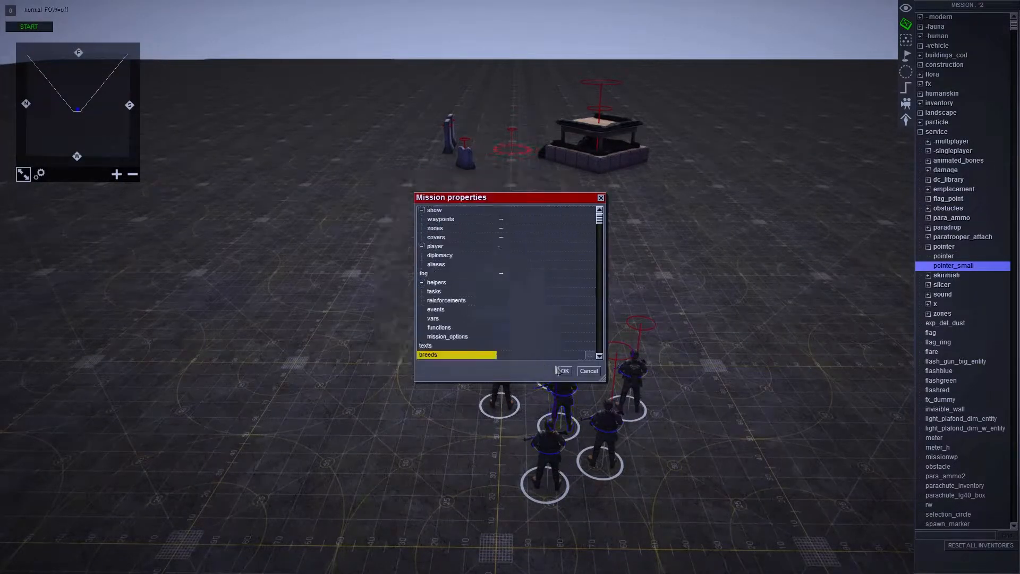
left_click(565, 371)
- Create a mission trigger named obj1
left_click_drag(484, 409, 645, 303)
left_click_drag(630, 374, 571, 351)
left_click(694, 260)
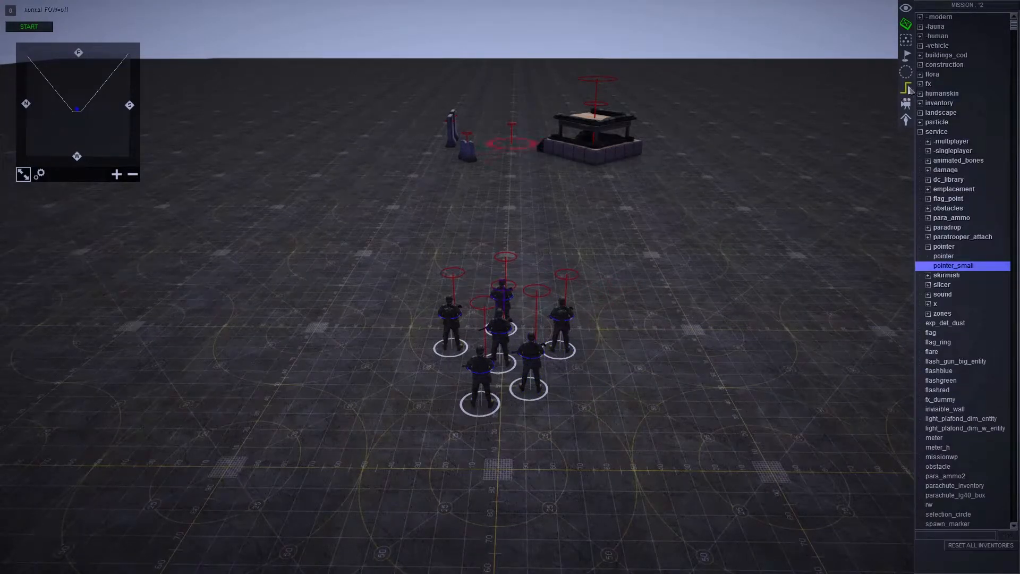
left_click(908, 87)
right_click(937, 66)
left_click(942, 69)
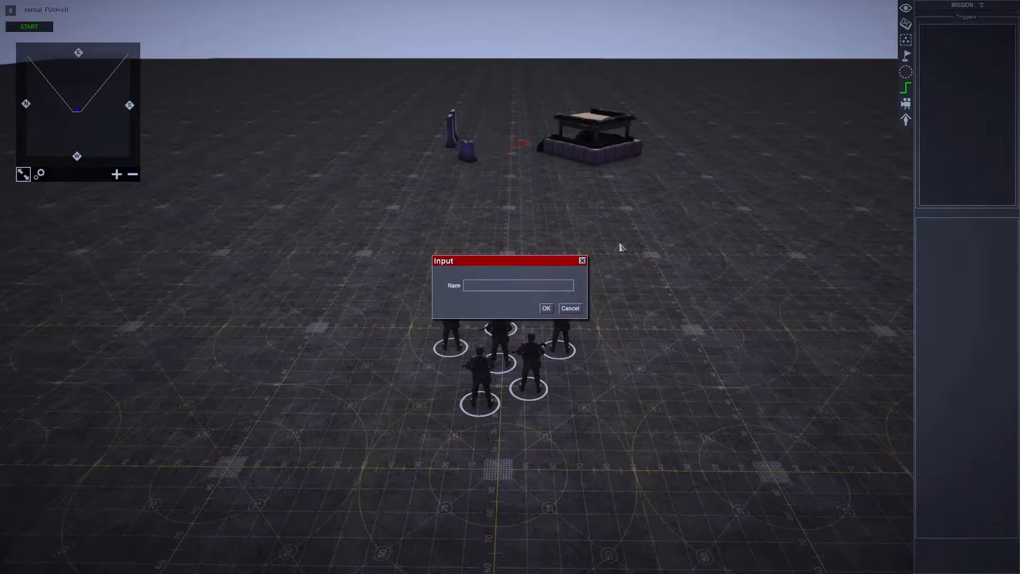
key("Return")
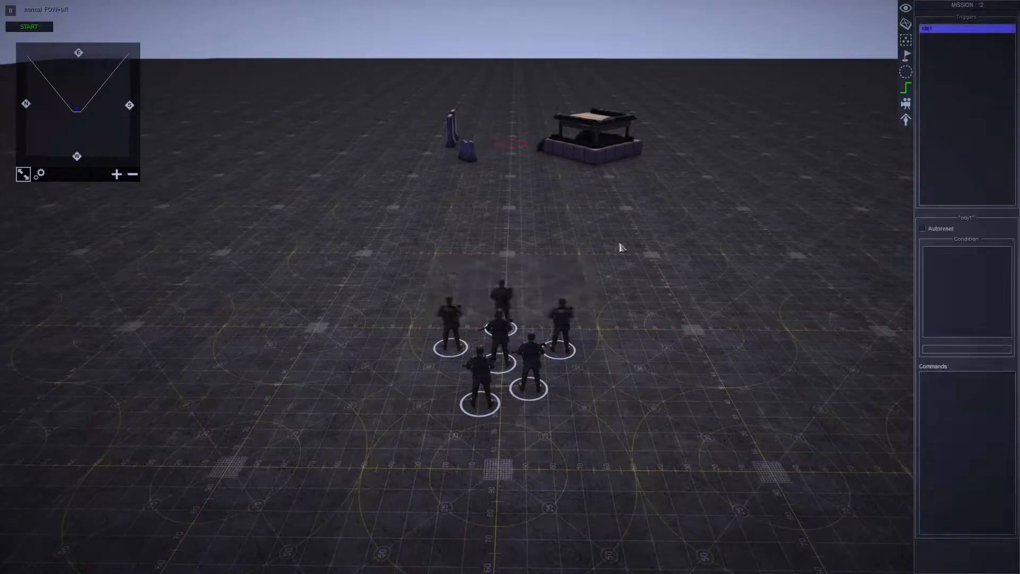
right_click(956, 388)
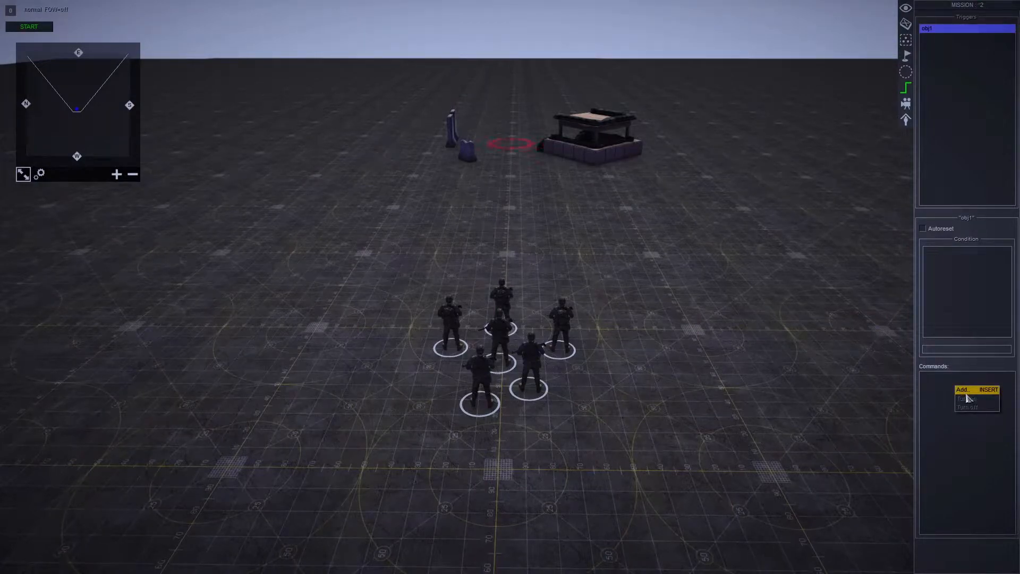
left_click(982, 389)
left_click_drag(462, 167, 357, 149)
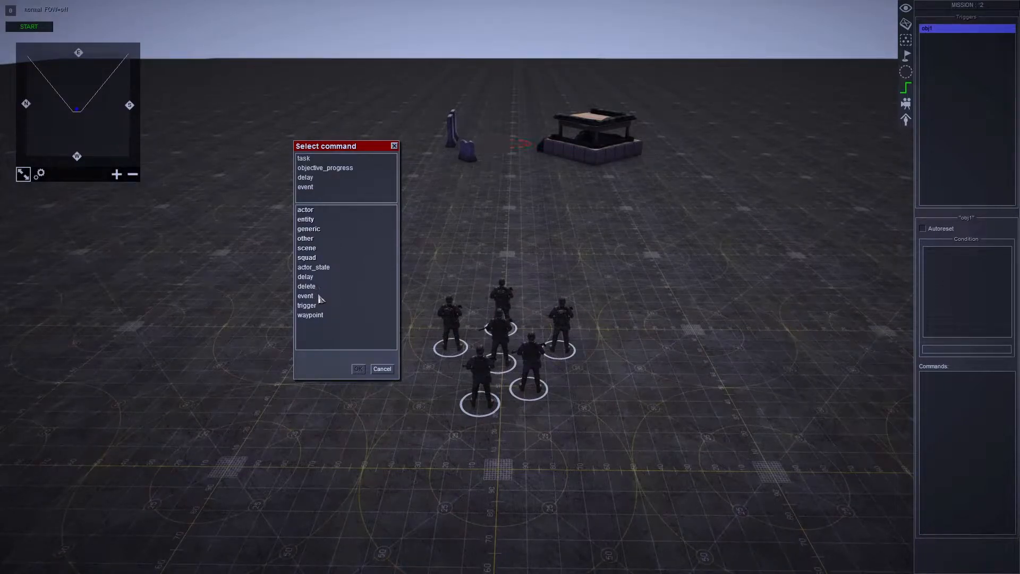
left_click(320, 295)
left_click(358, 368)
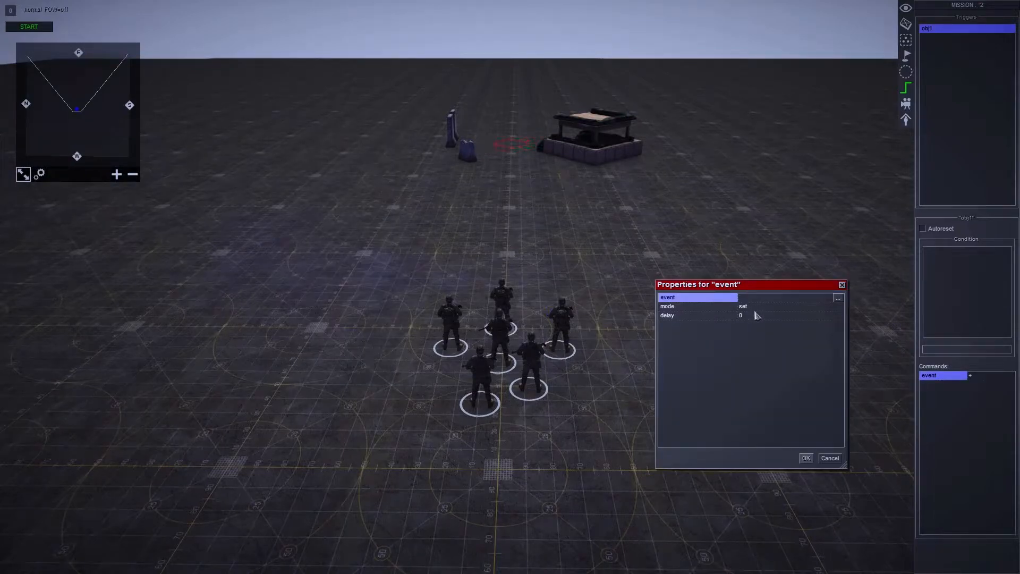
left_click(838, 298)
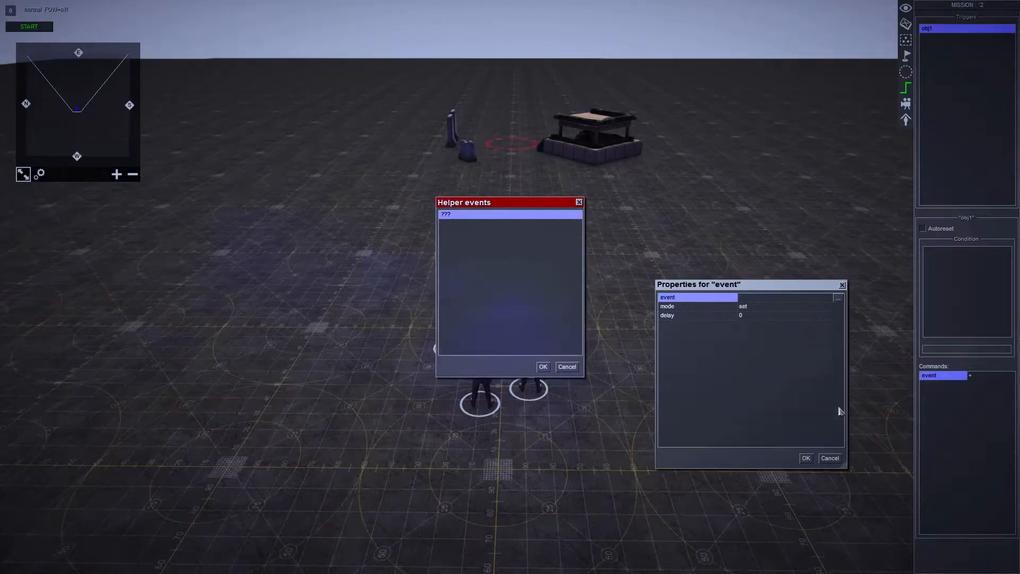
left_click(566, 366)
left_click(829, 458)
right_click(935, 375)
left_click(951, 404)
left_click(499, 301)
- Add a task command from the scene group to the obj1 trigger
right_click(955, 399)
left_click(964, 404)
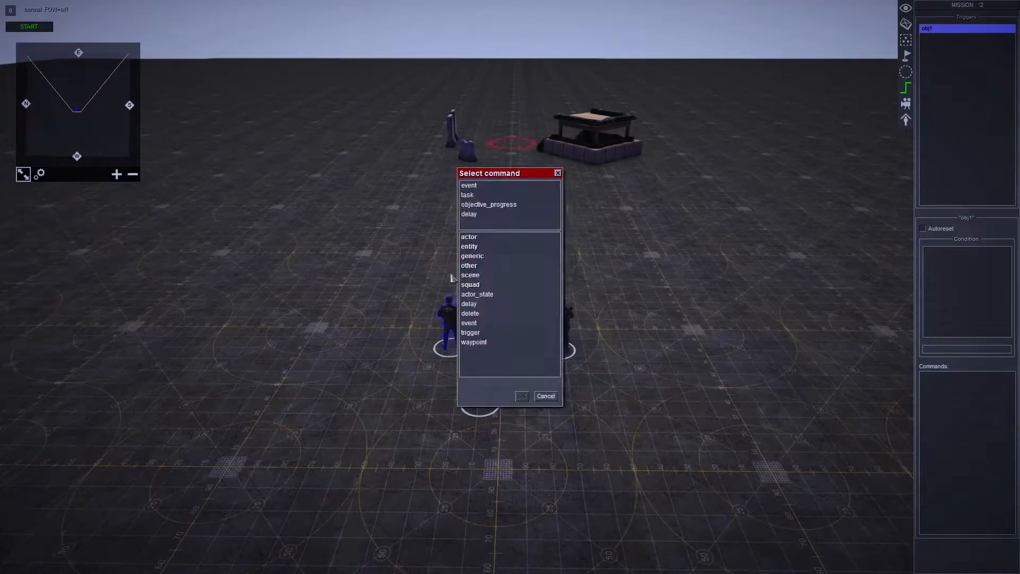
scroll(511, 283, "down", 1)
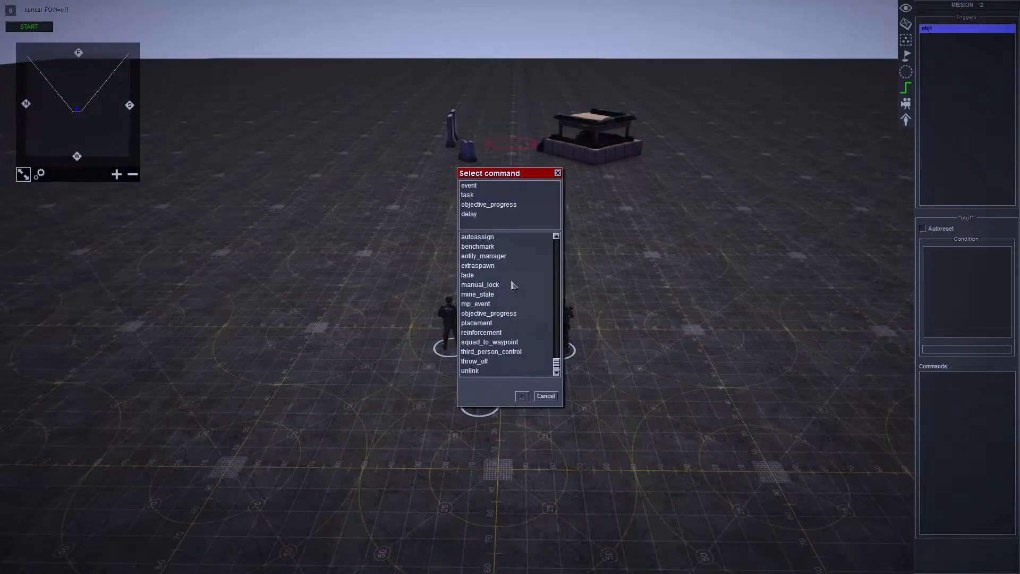
scroll(511, 281, "up", 1)
double_click(500, 241)
double_click(492, 277)
scroll(513, 300, "down", 6)
scroll(503, 333, "up", 5)
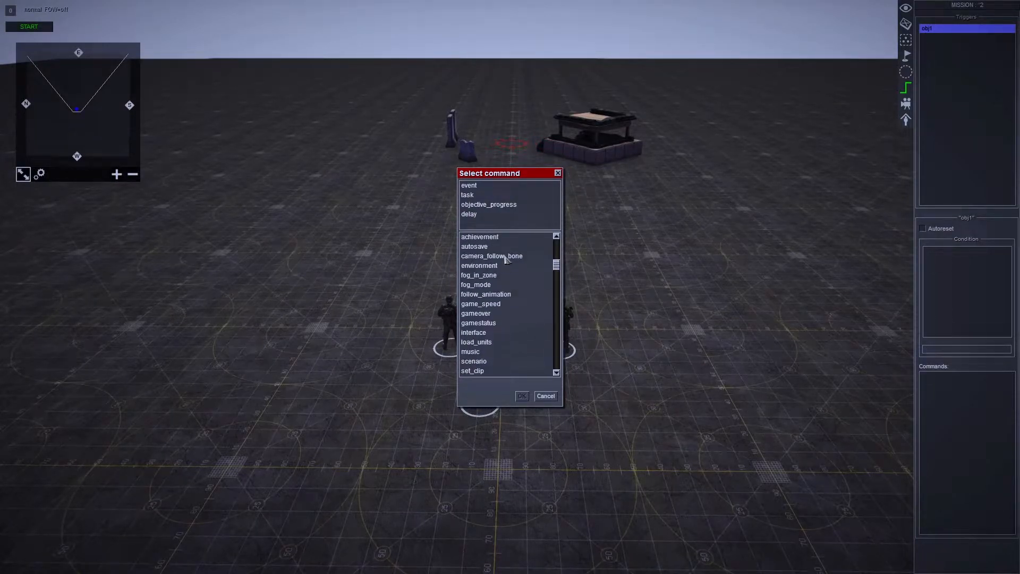
scroll(505, 256, "up", 1)
double_click(498, 238)
double_click(491, 277)
scroll(502, 300, "down", 6)
left_click(492, 361)
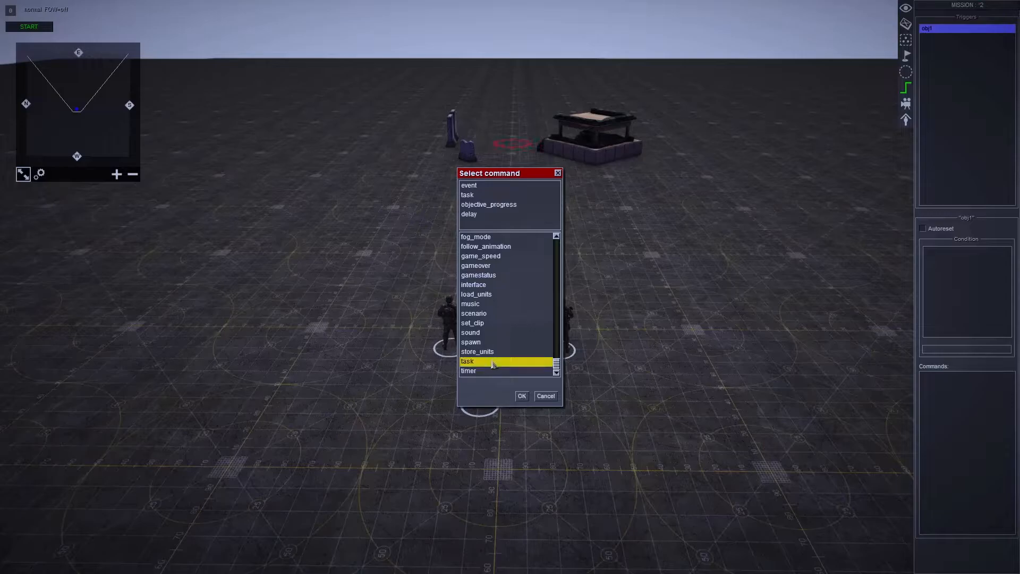
left_click(522, 395)
- Point the task command at objective1 with the state show and accept its properties
left_click(764, 298)
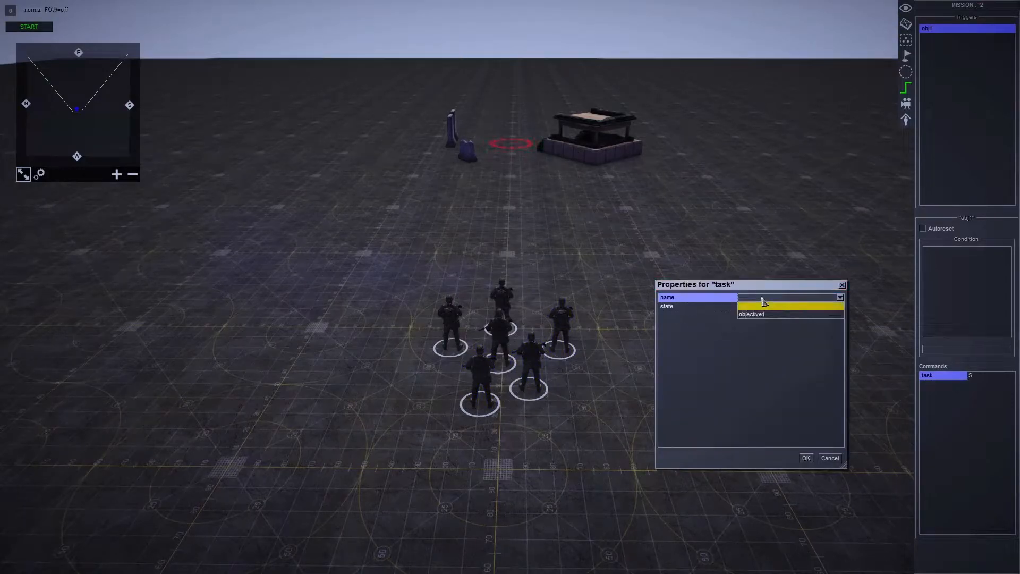
left_click(765, 314)
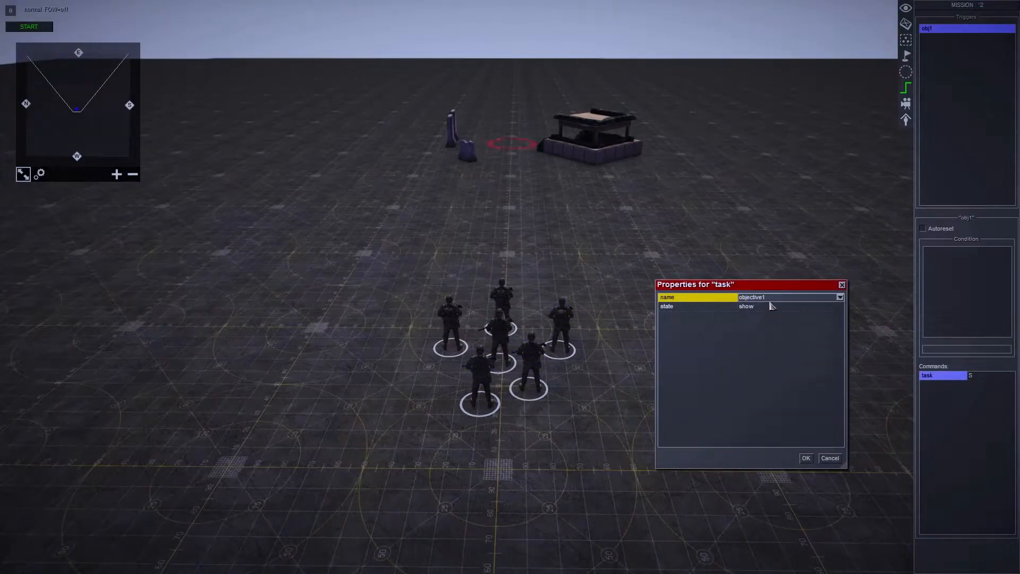
left_click(772, 306)
left_click(774, 316)
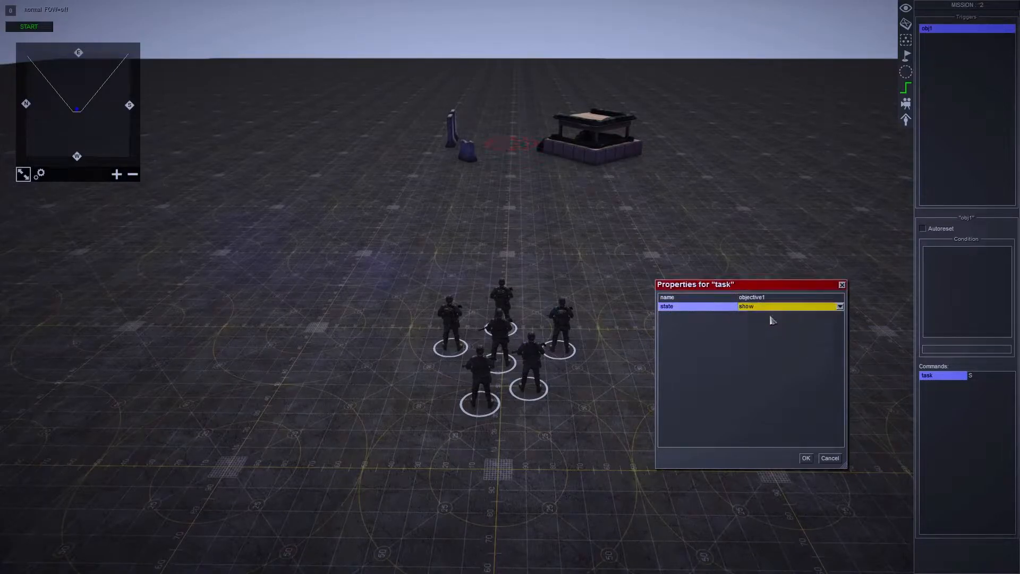
left_click(811, 457)
- Add a delay command with a time of 5 to the obj1 trigger
double_click(951, 402)
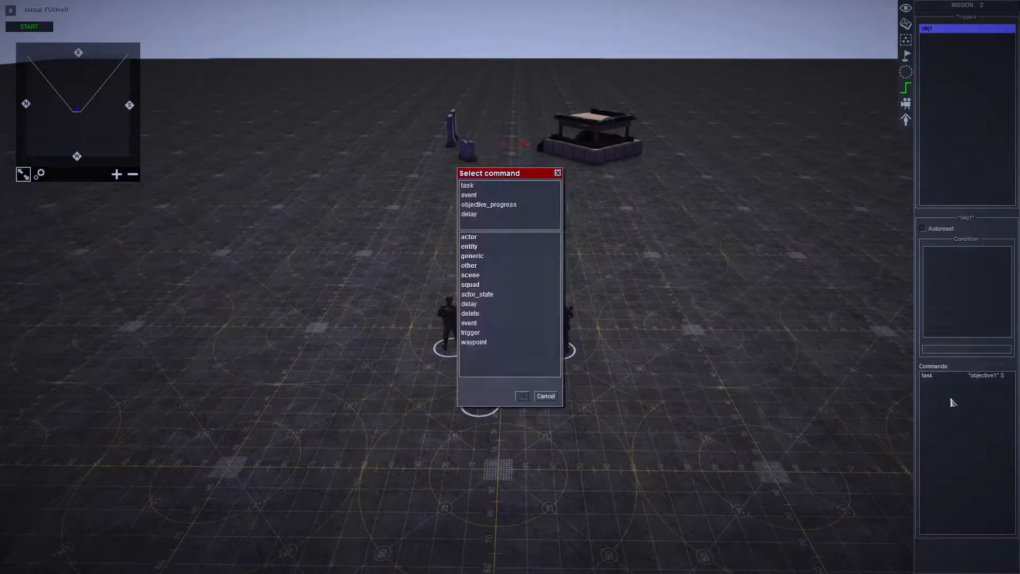
double_click(475, 311)
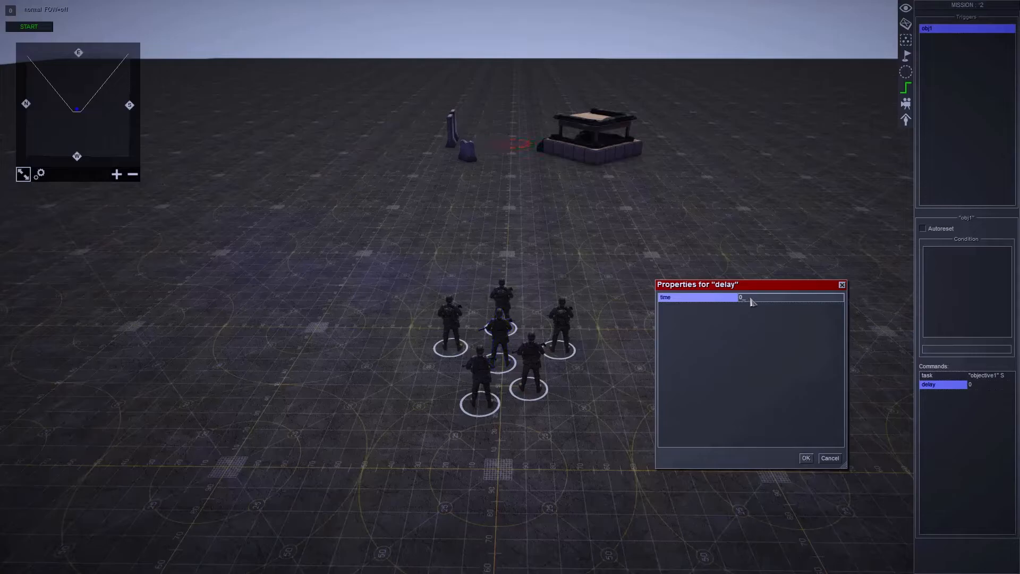
type("6")
key("Return")
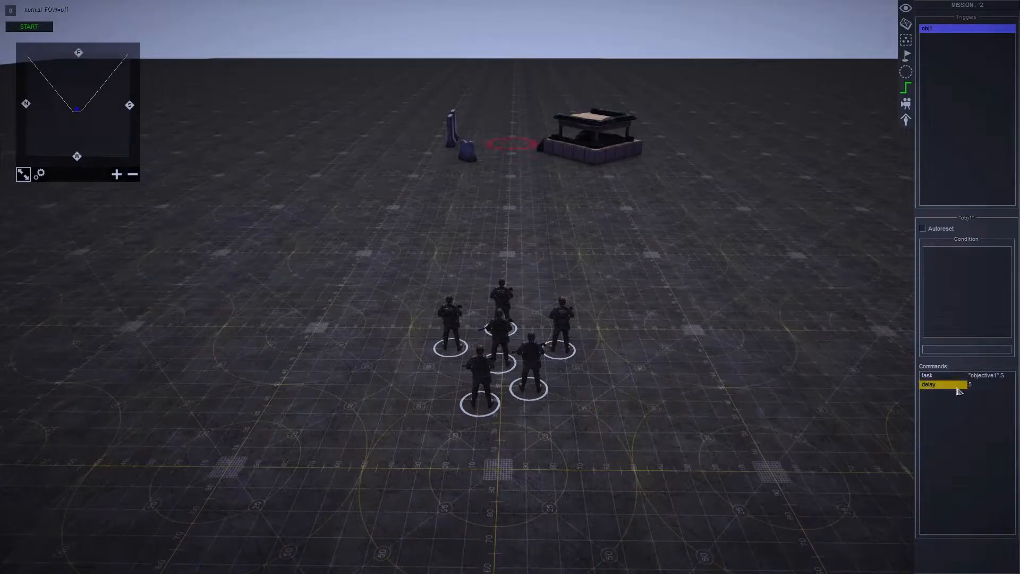
- Reorder the obj1 trigger's commands so the delay comes before the objective1 task command
left_click(943, 377)
left_click(949, 385)
key("ctrl+Up")
key("ctrl+Down")
key("ctrl+Up")
key("ctrl+Down")
key("ctrl+Up")
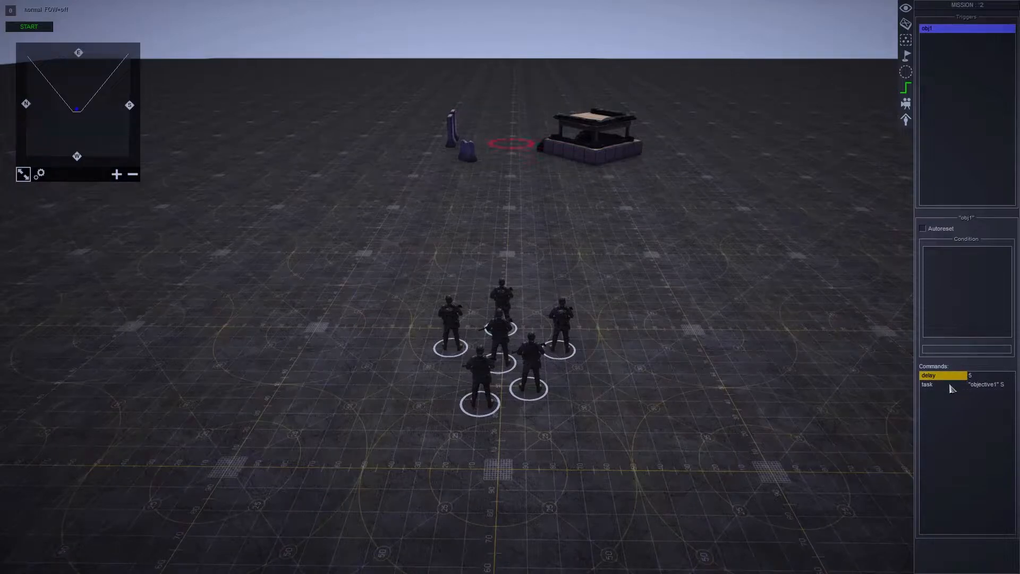
left_click(948, 385)
key("Up")
left_click(957, 385)
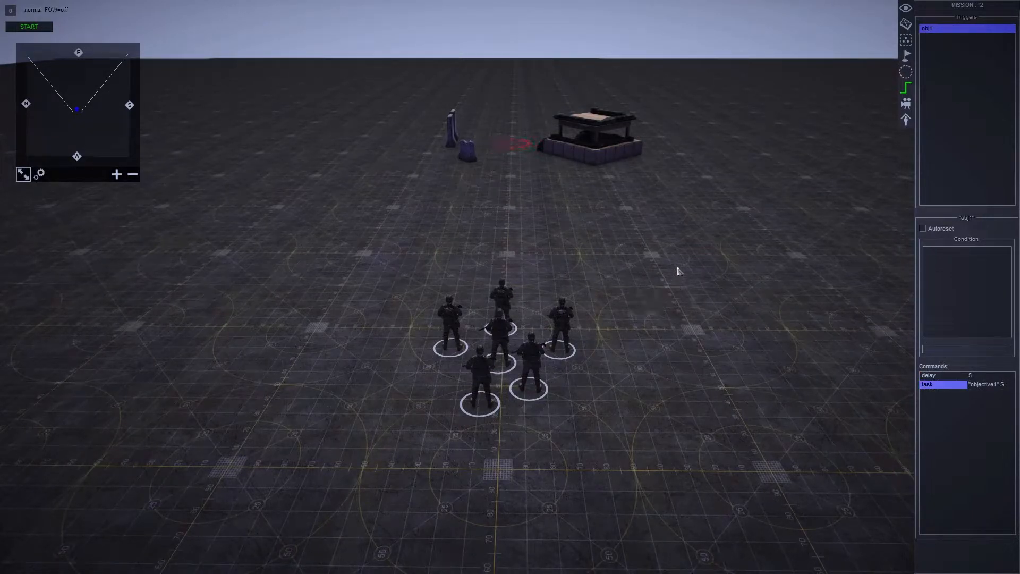
- Create a second trigger named obj1_complete
right_click(934, 84)
left_click(941, 87)
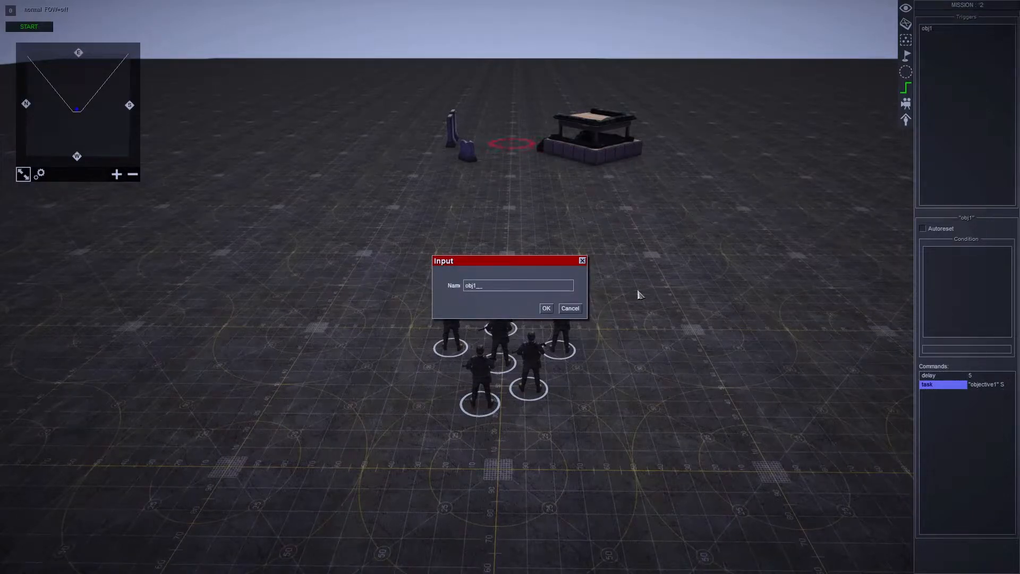
type("obj1_complete")
key("Return")
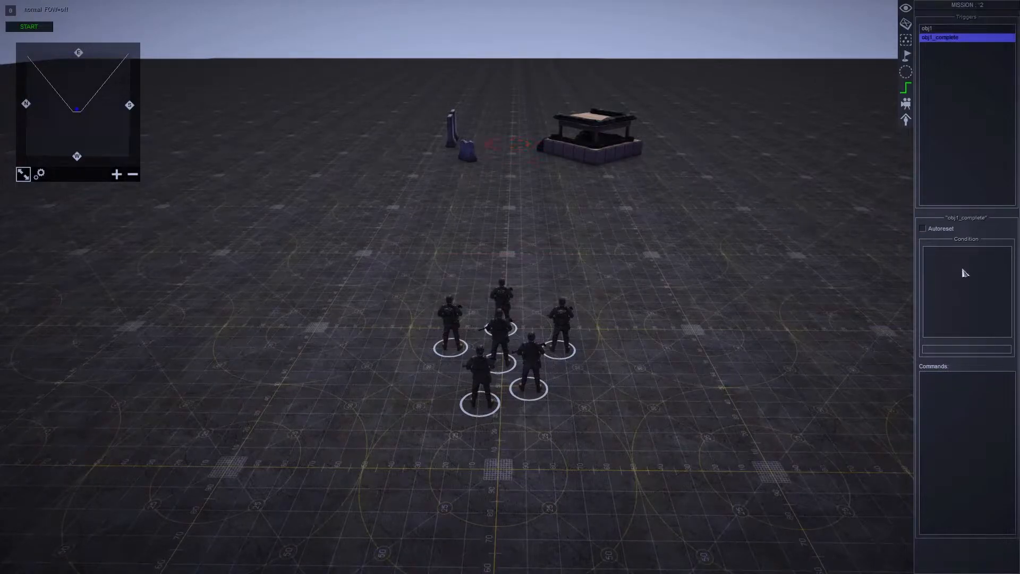
- Add an entities condition to the obj1_complete trigger with the tag inf and the zone capture_point
right_click(965, 271)
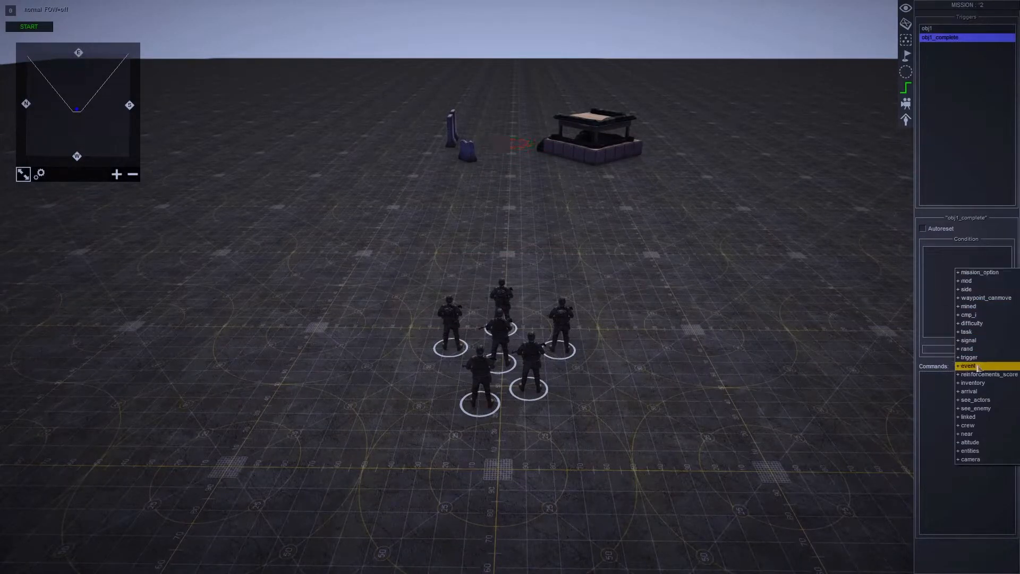
left_click(978, 451)
double_click(959, 250)
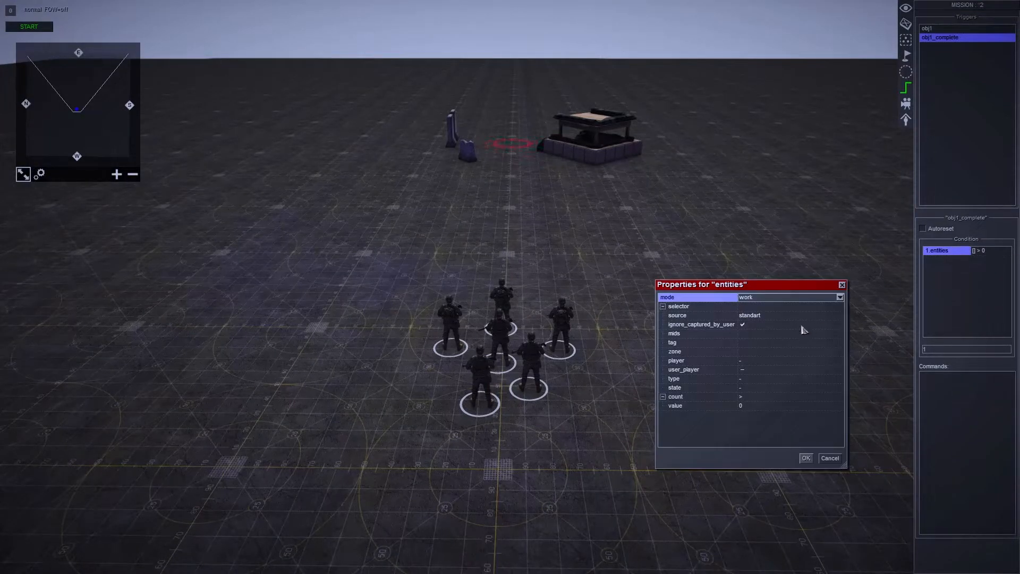
left_click(788, 344)
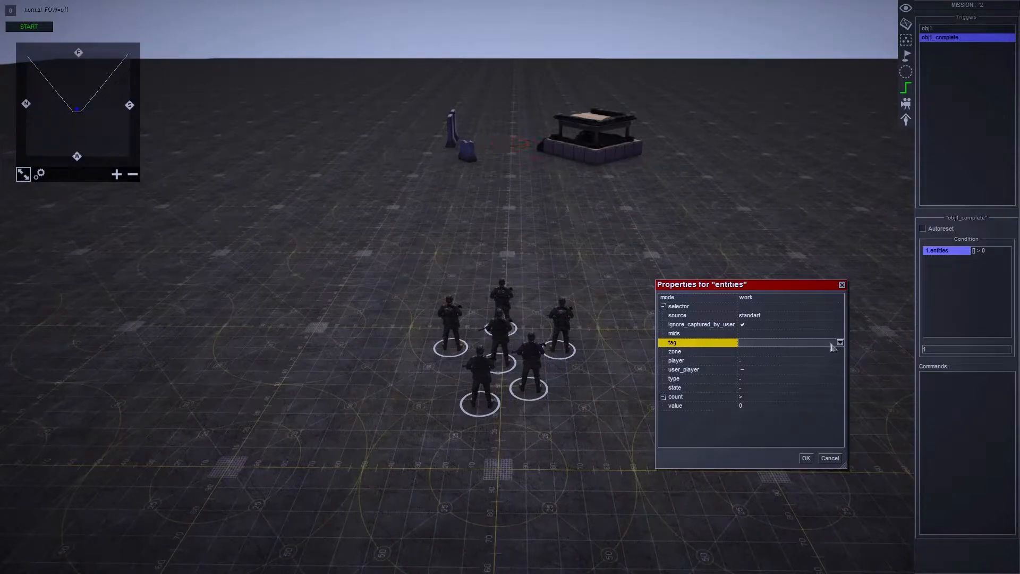
left_click(841, 344)
left_click(797, 360)
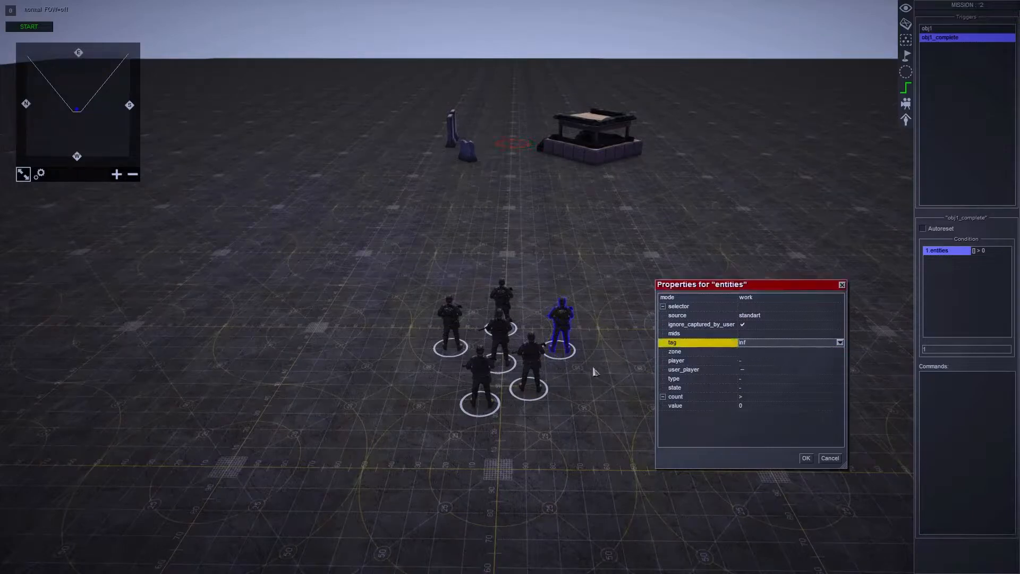
left_click(765, 353)
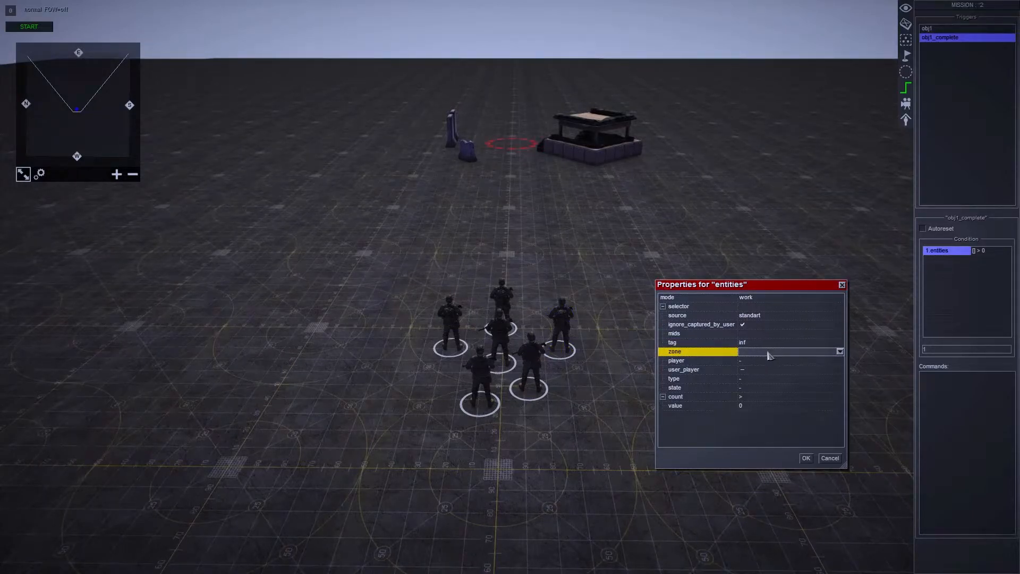
left_click(840, 352)
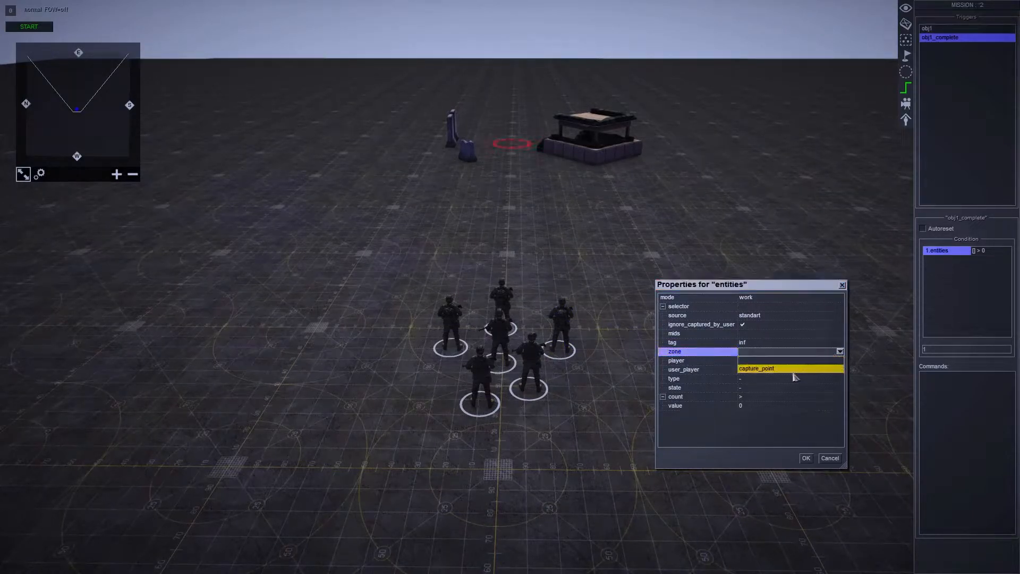
left_click(790, 370)
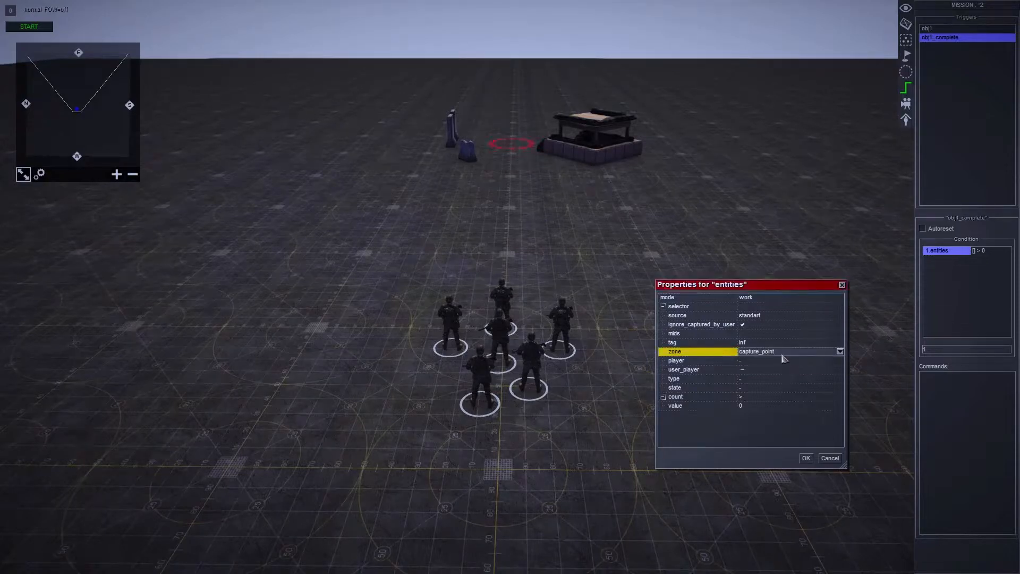
- Set the state of the entities condition to not dead
left_click(780, 361)
left_click(777, 372)
left_click(778, 379)
left_click(781, 388)
left_click(777, 379)
left_click(781, 389)
left_click(781, 390)
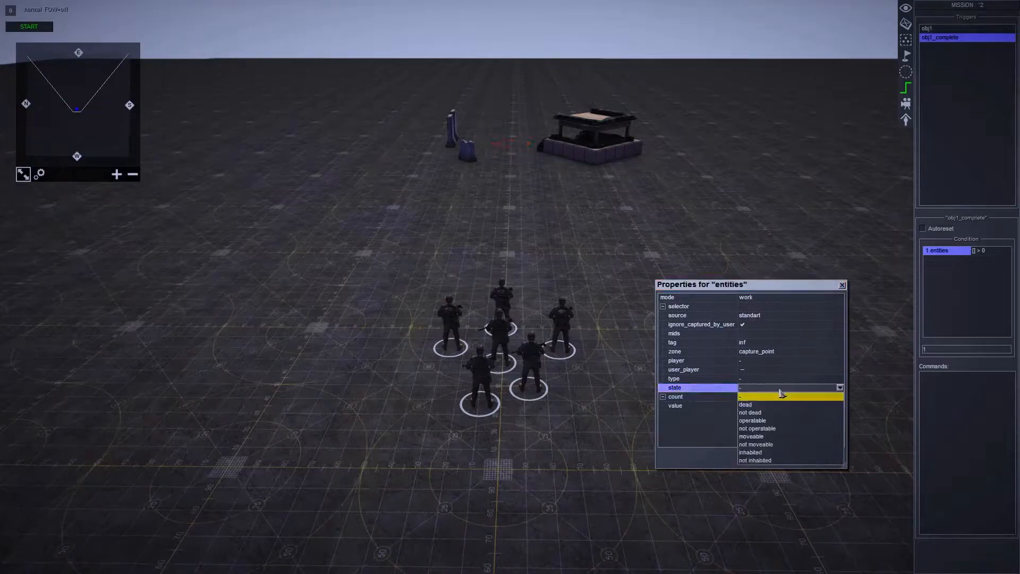
left_click(778, 412)
left_click(767, 380)
left_click(768, 387)
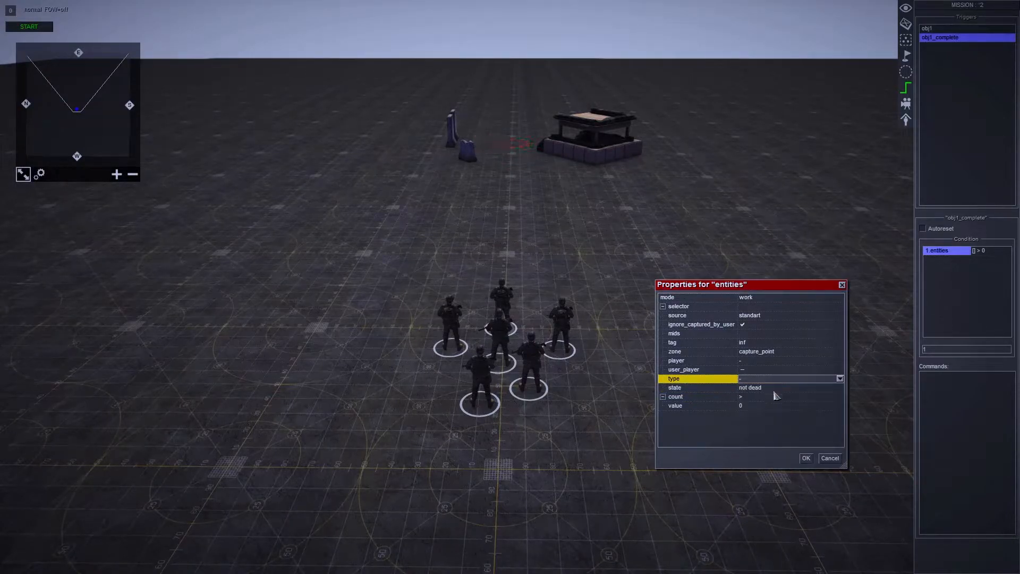
- Set the entities condition's count comparison to >= with a value of 2
left_click(778, 398)
left_click(779, 398)
left_click(778, 447)
left_click(768, 408)
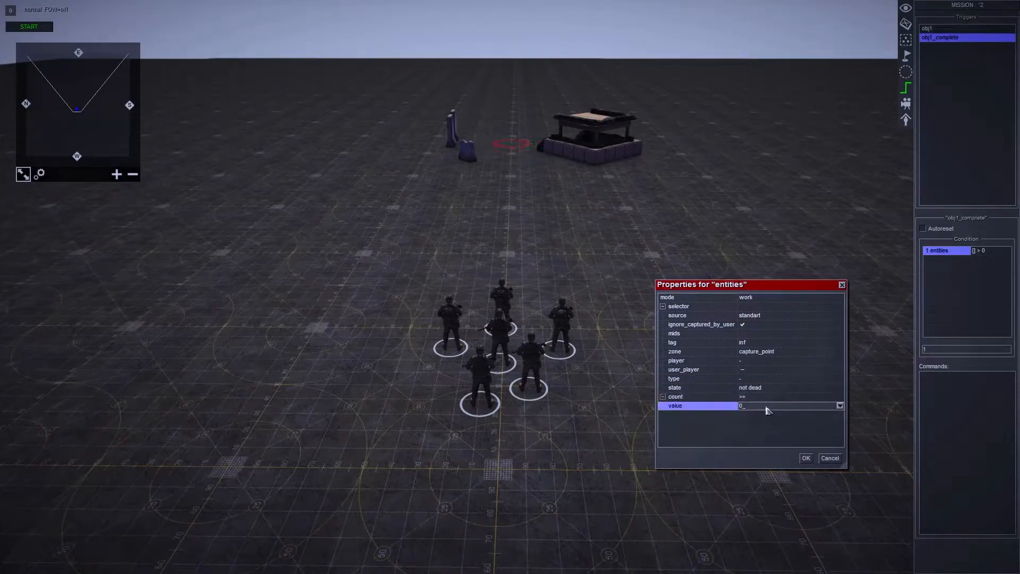
type("2")
left_click(777, 399)
left_click(786, 407)
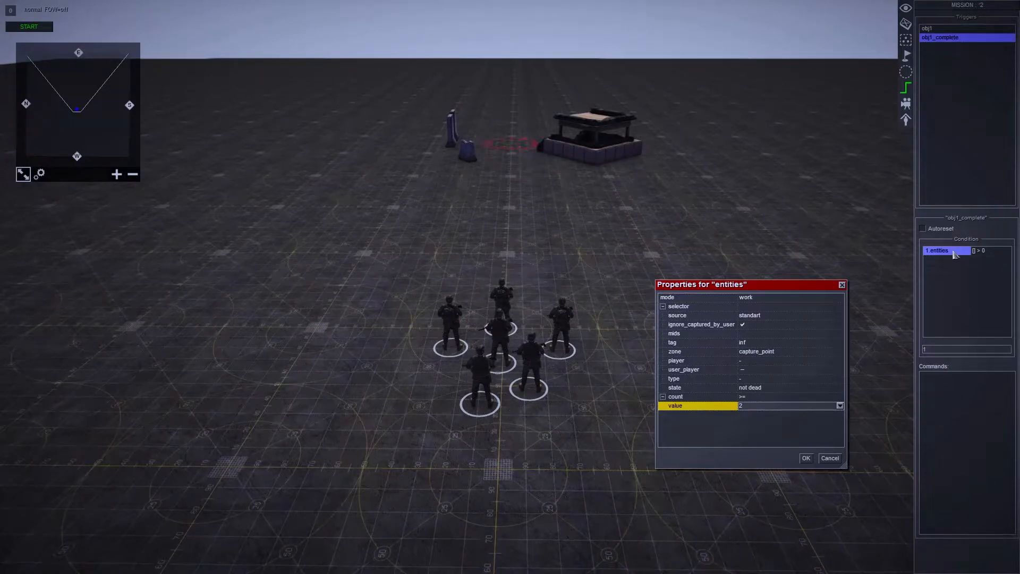
- Check the entities condition's tag, zone, state and count settings and accept its properties
left_click_drag(787, 287, 793, 242)
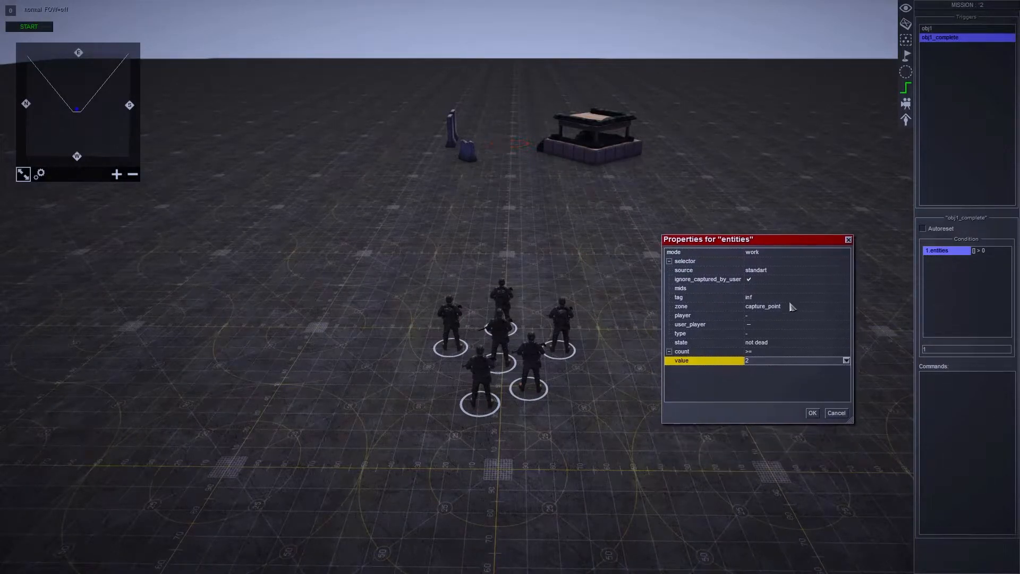
left_click(785, 297)
left_click(794, 306)
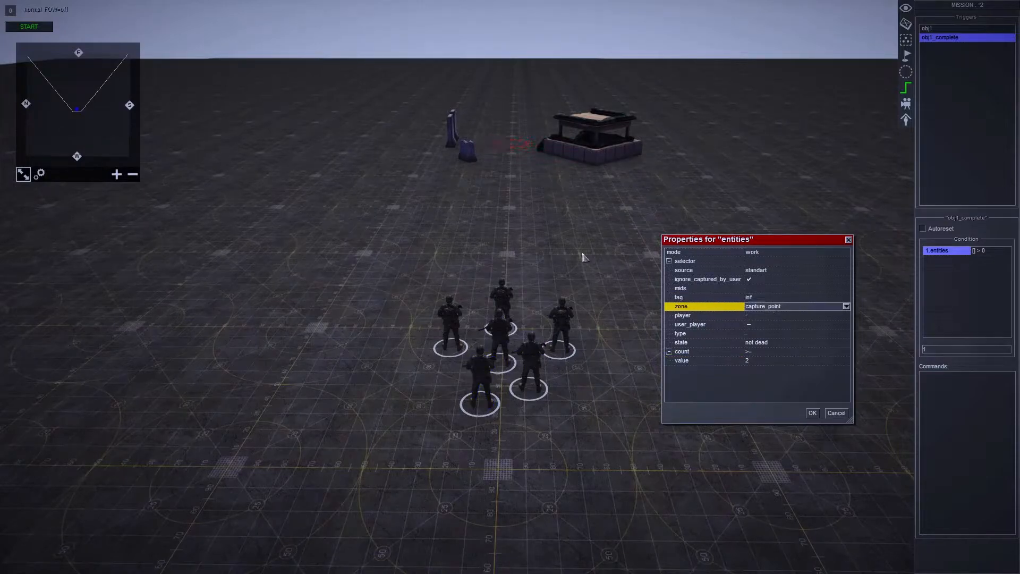
left_click(793, 342)
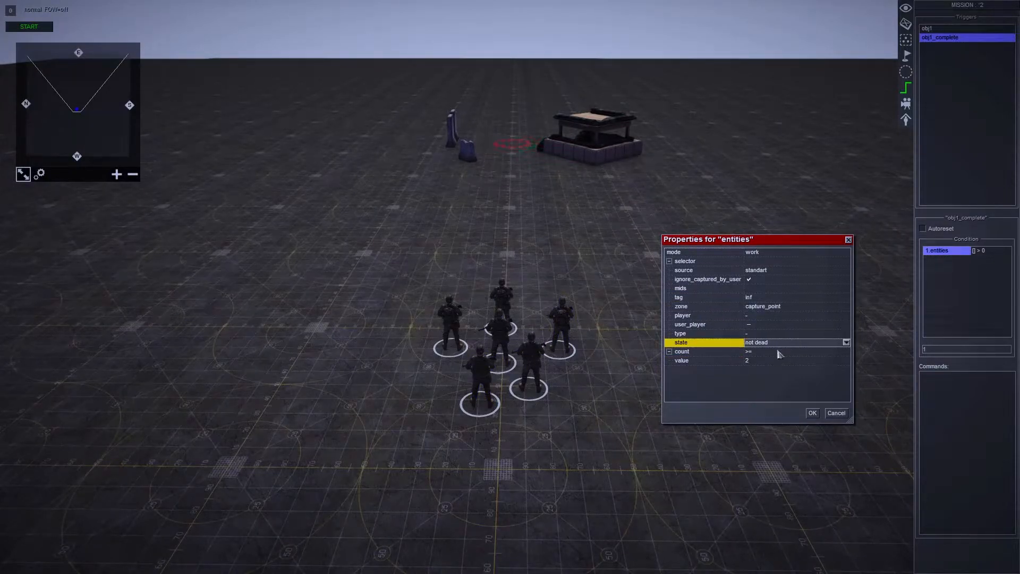
left_click(780, 352)
left_click(767, 360)
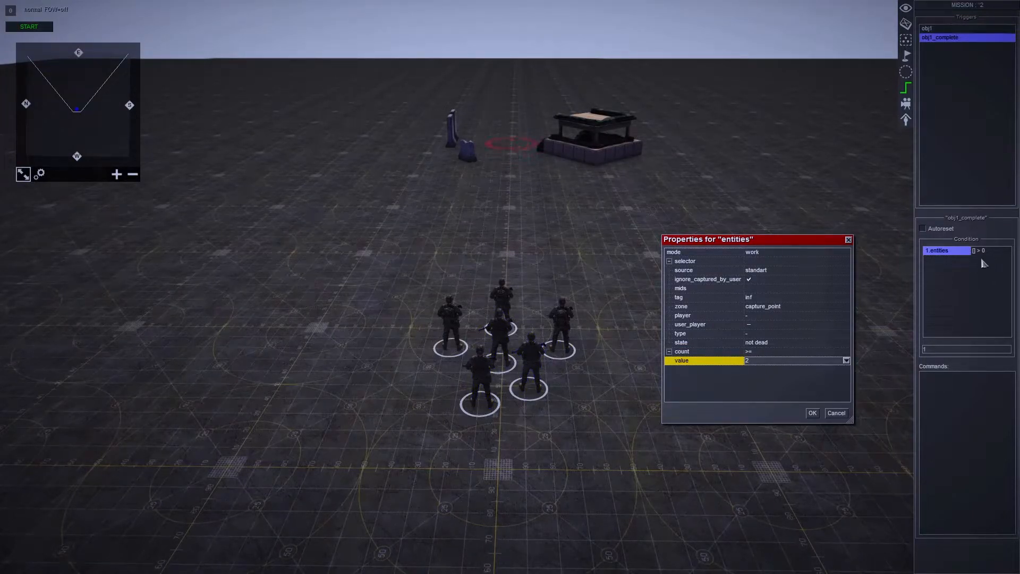
left_click(741, 361)
left_click(775, 371)
left_click(763, 362)
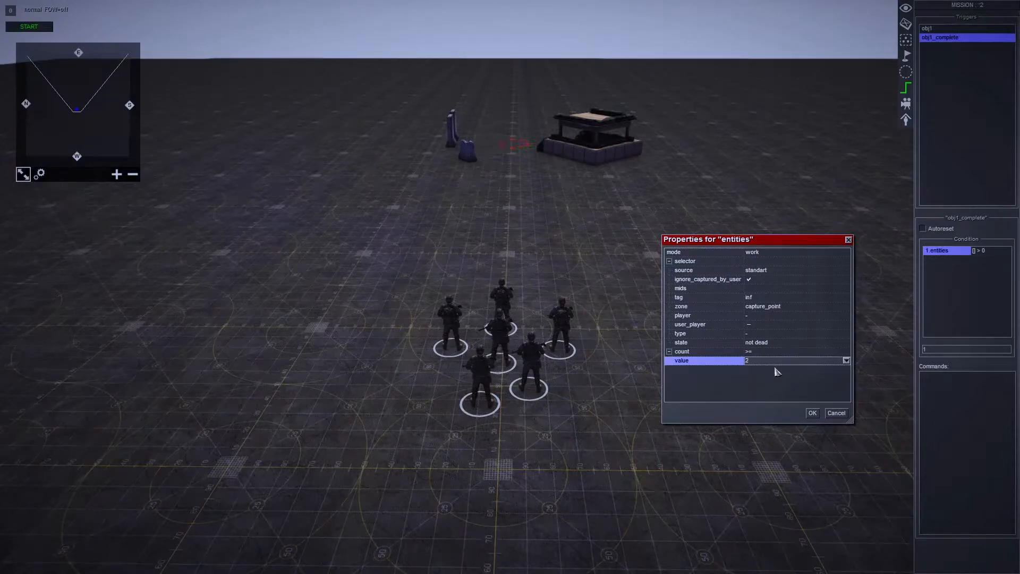
left_click(782, 353)
left_click(749, 360)
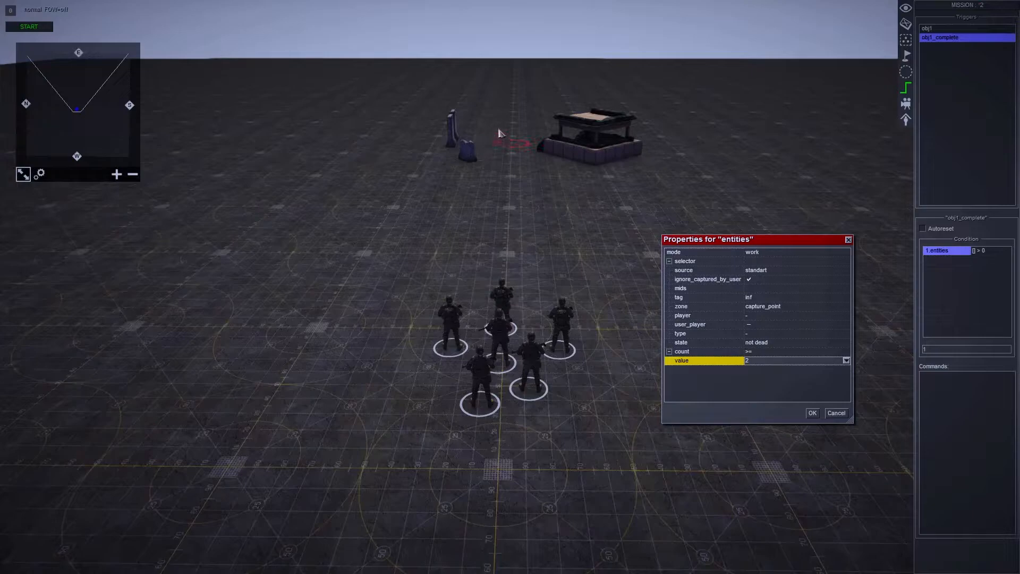
left_click(812, 414)
left_click(955, 255)
- Add a task command to the obj1_complete trigger that sets objective1 to the state complete
right_click(955, 398)
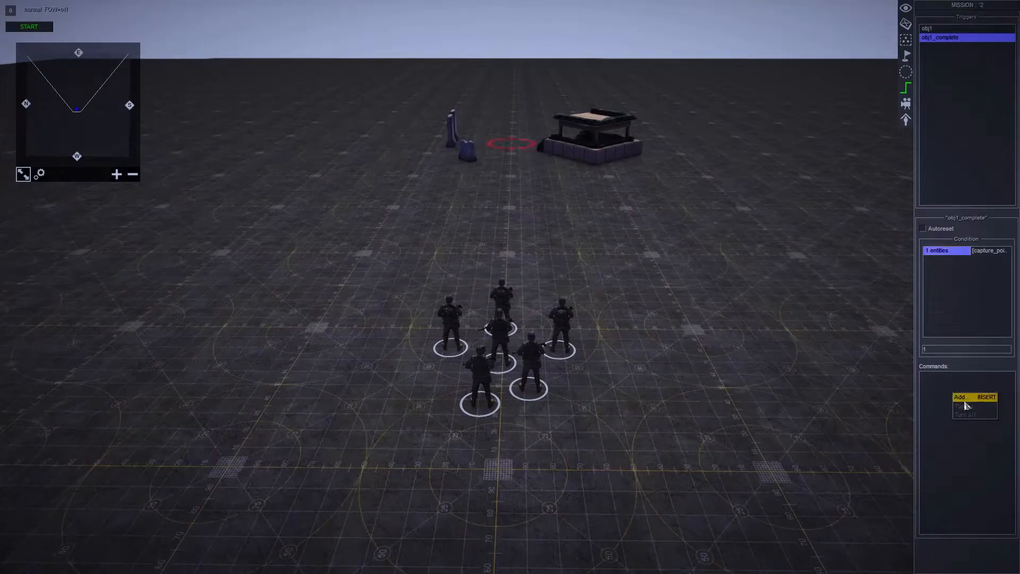
left_click(963, 400)
double_click(498, 195)
left_click(757, 252)
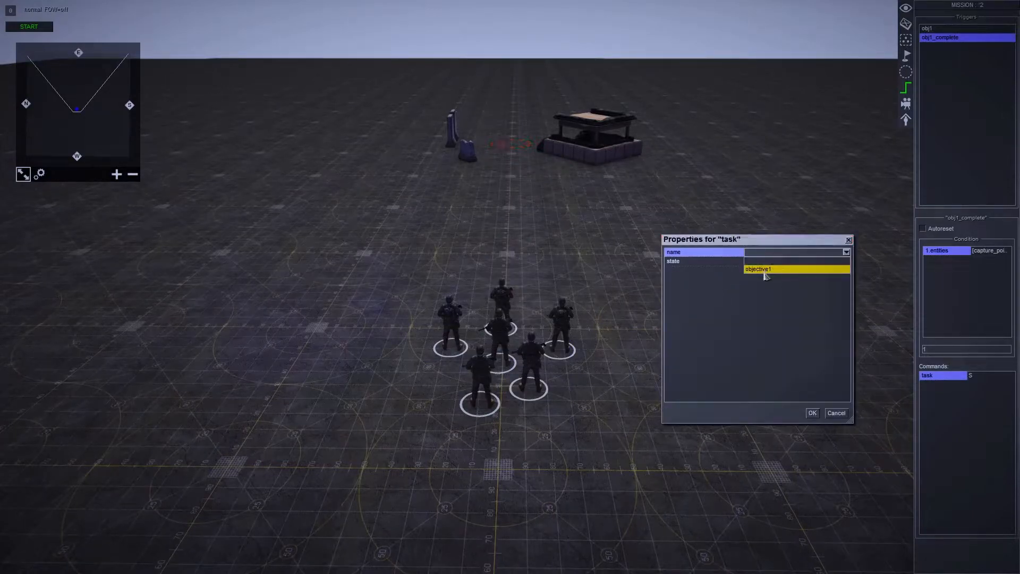
left_click(765, 269)
left_click(766, 261)
left_click(766, 286)
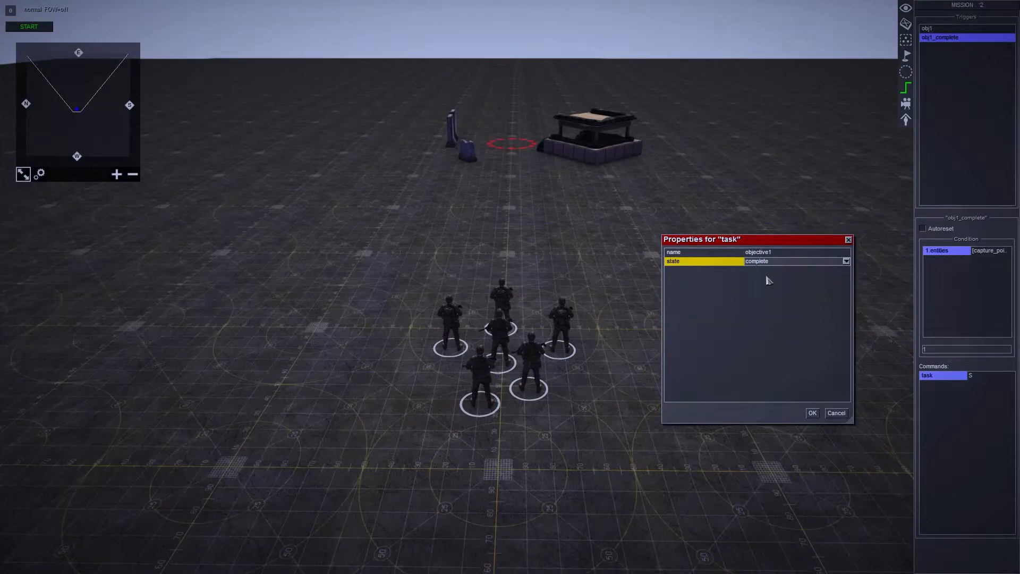
left_click(813, 412)
- Add a delay command with a time of 5 after the task command in obj1_complete
right_click(963, 405)
left_click(972, 408)
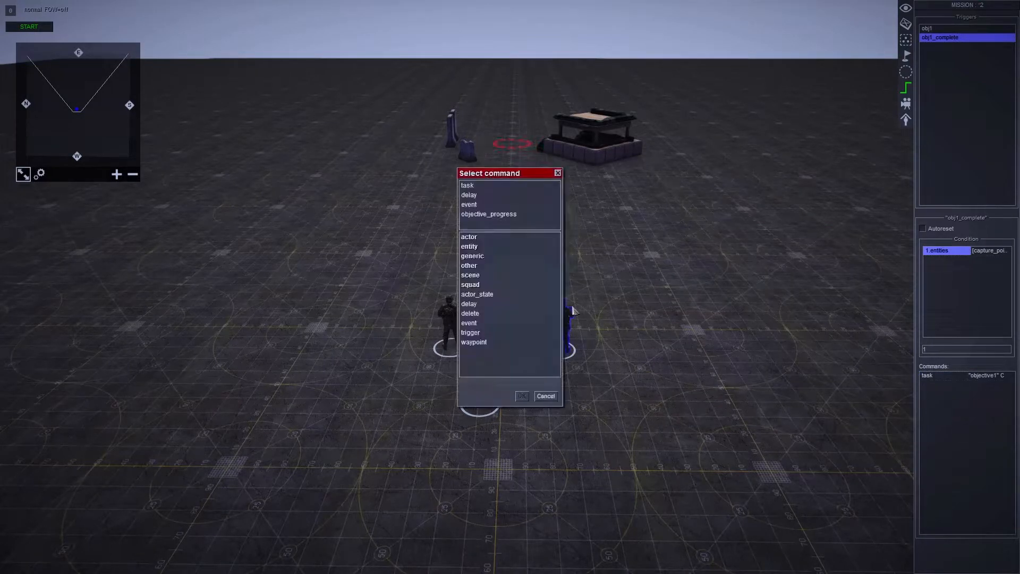
double_click(499, 304)
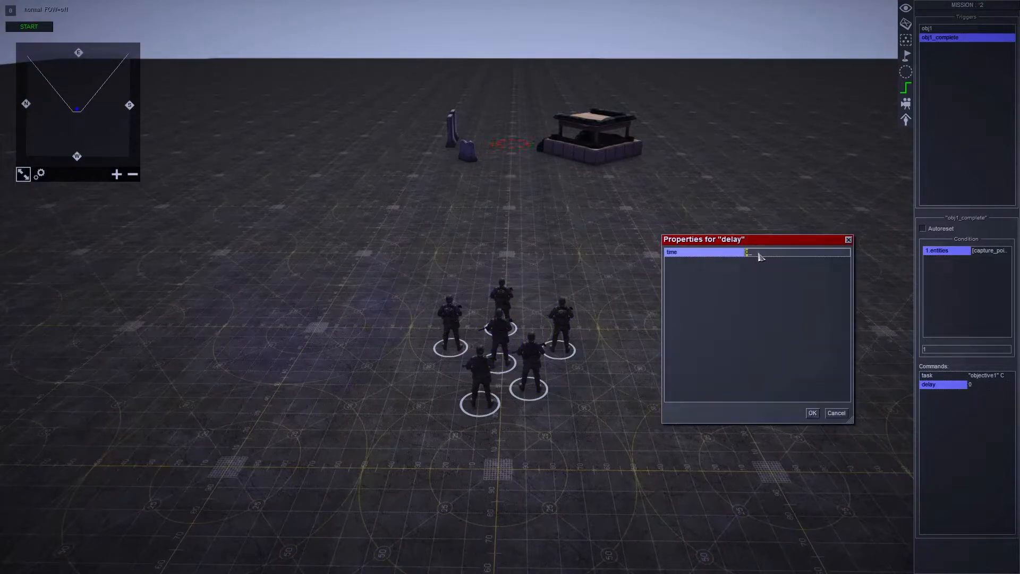
type("5")
left_click(812, 413)
double_click(935, 408)
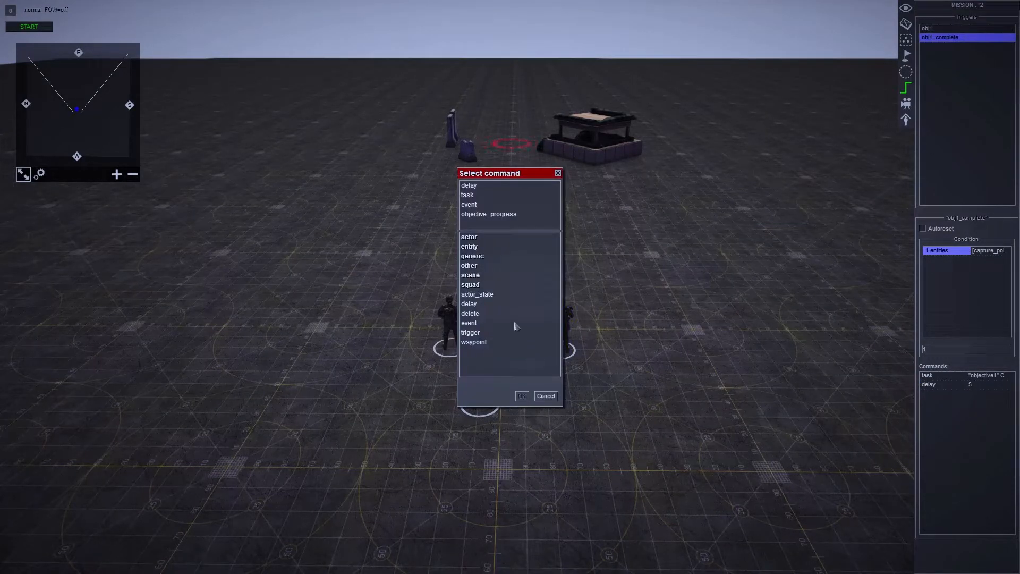
double_click(483, 276)
scroll(499, 285, "down", 5)
scroll(498, 289, "down", 1)
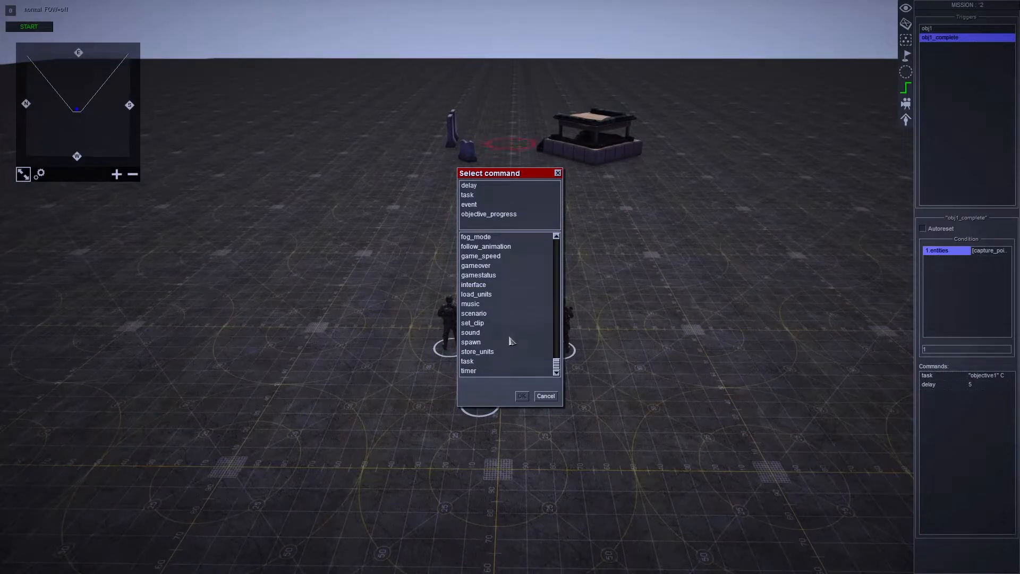
double_click(506, 272)
left_click(765, 253)
left_click(785, 257)
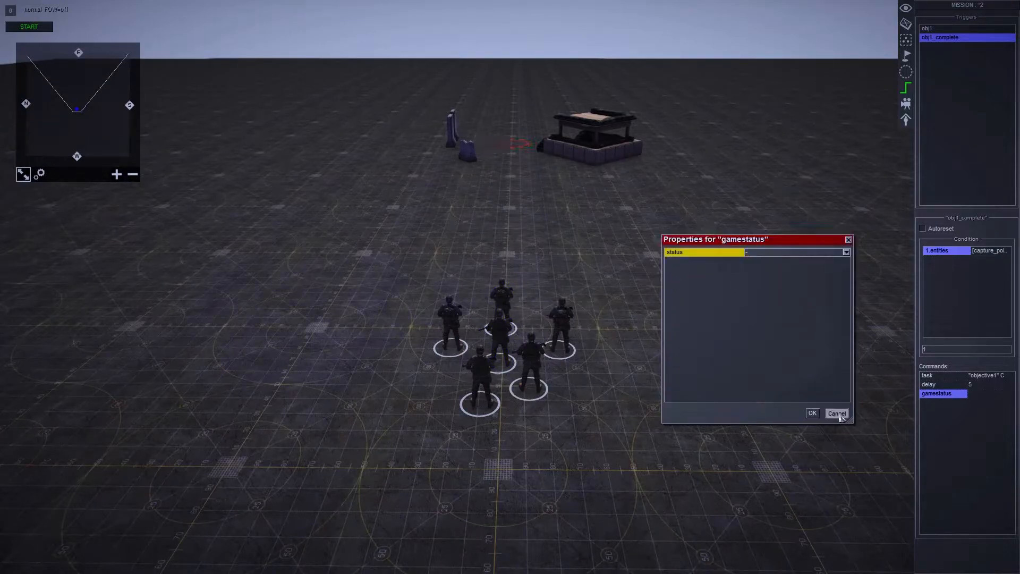
left_click(839, 416)
right_click(940, 392)
left_click(958, 415)
left_click(504, 300)
- Add a gameover command to the obj1_complete trigger with the result win
right_click(944, 402)
left_click(959, 409)
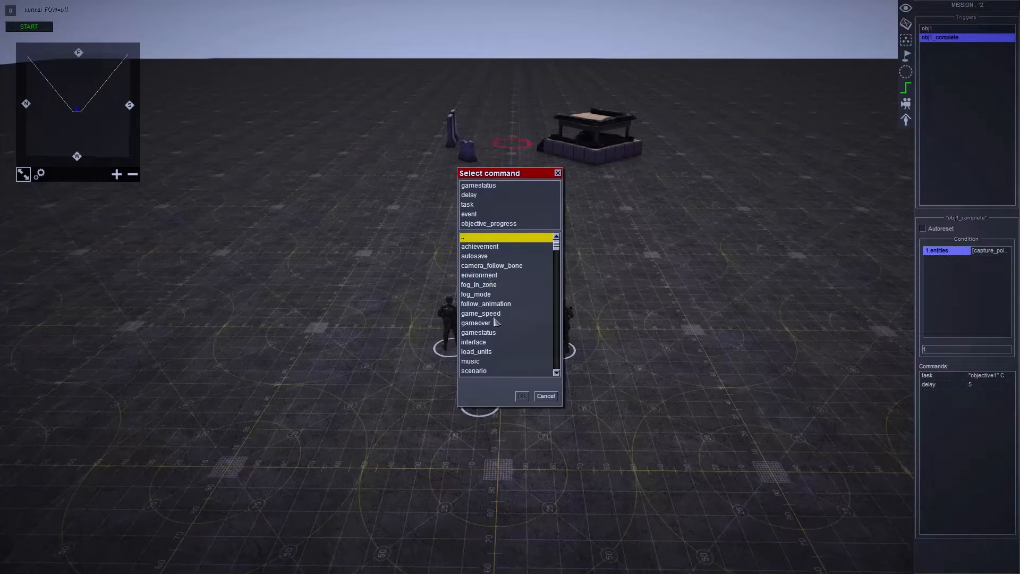
left_click(495, 320)
left_click(521, 396)
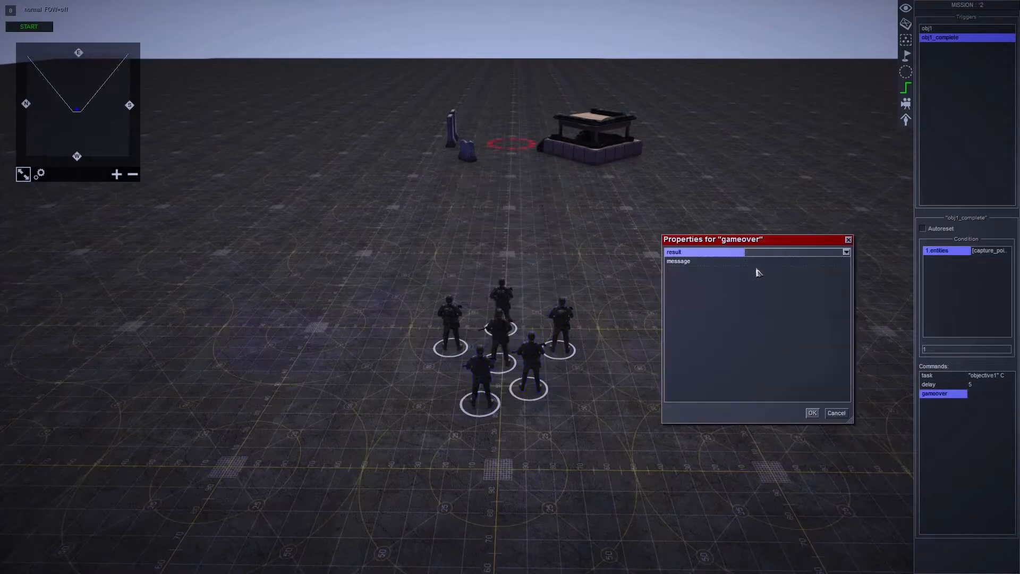
left_click(770, 253)
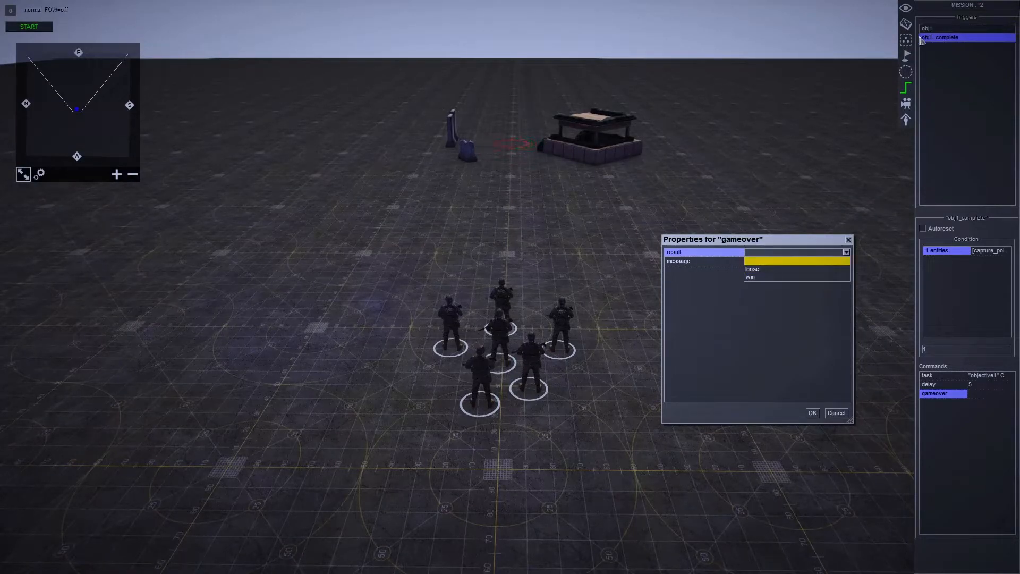
left_click(807, 277)
- Create a text entry 00win reading "You did it", assign it as the gameover message and accept the properties
left_click(818, 261)
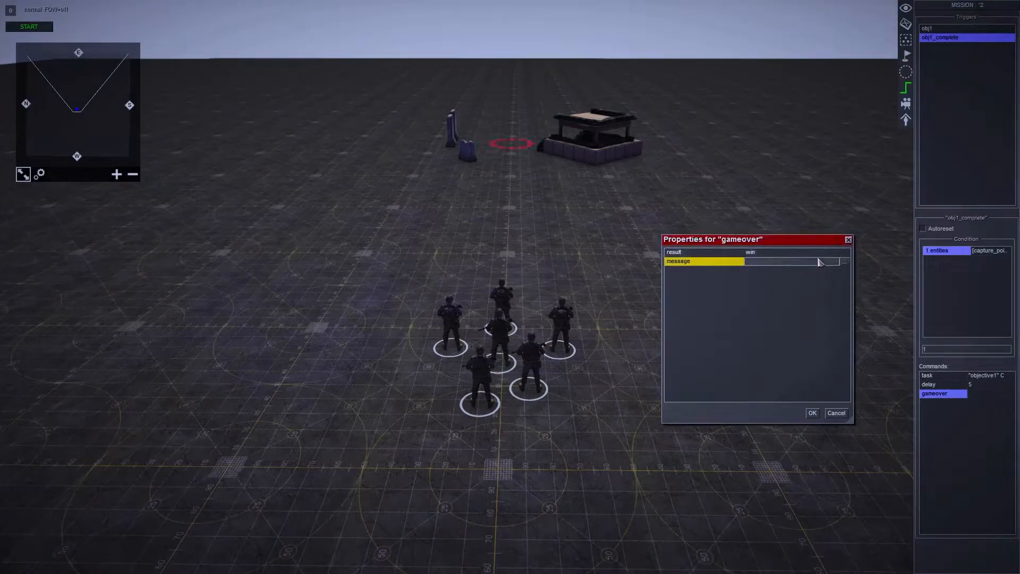
left_click(844, 261)
left_click(364, 358)
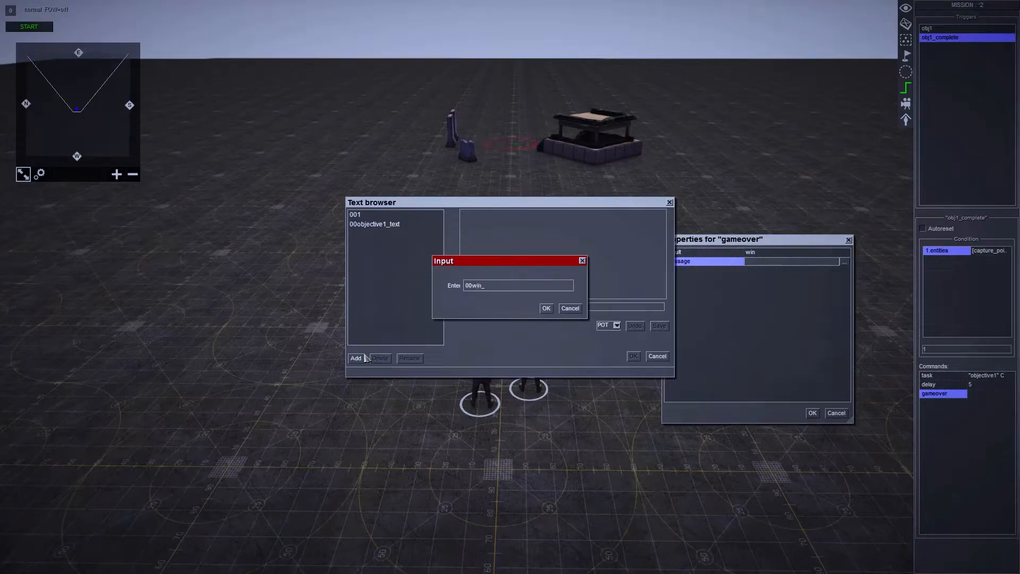
key("Return")
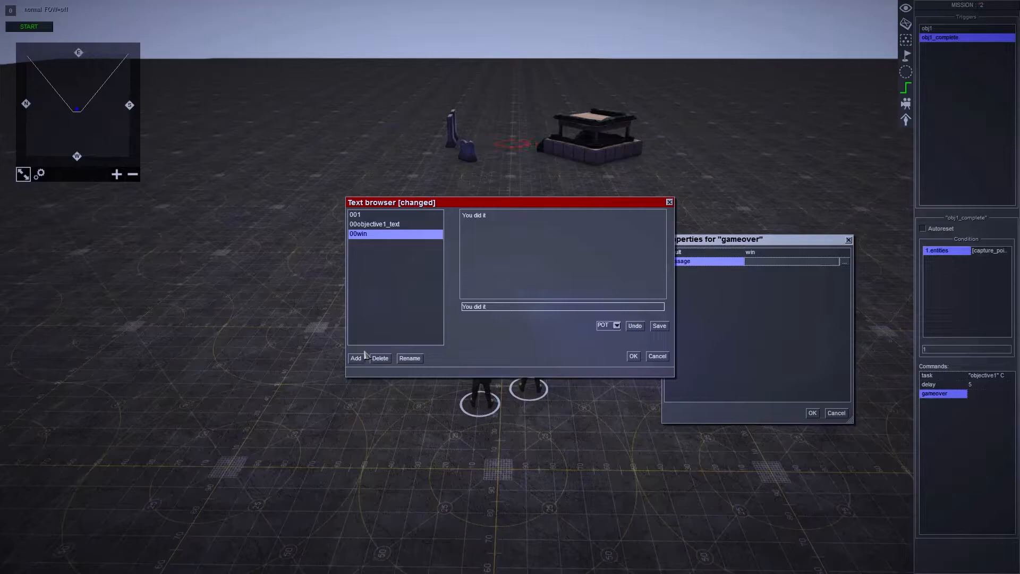
left_click(659, 325)
left_click(635, 356)
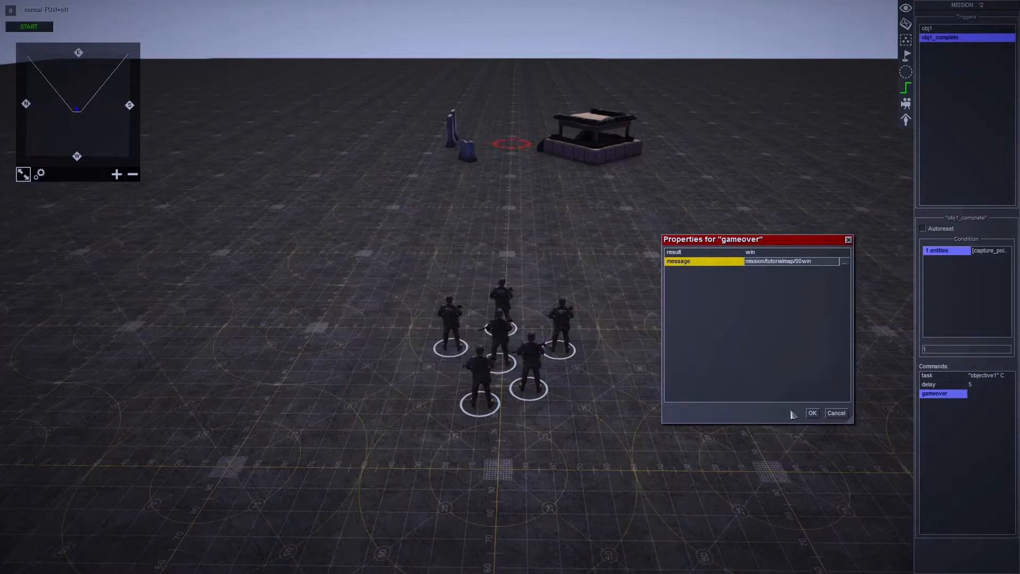
left_click(812, 412)
- Leave the trigger editor and start the mission simulation
key("Escape")
left_click(509, 246)
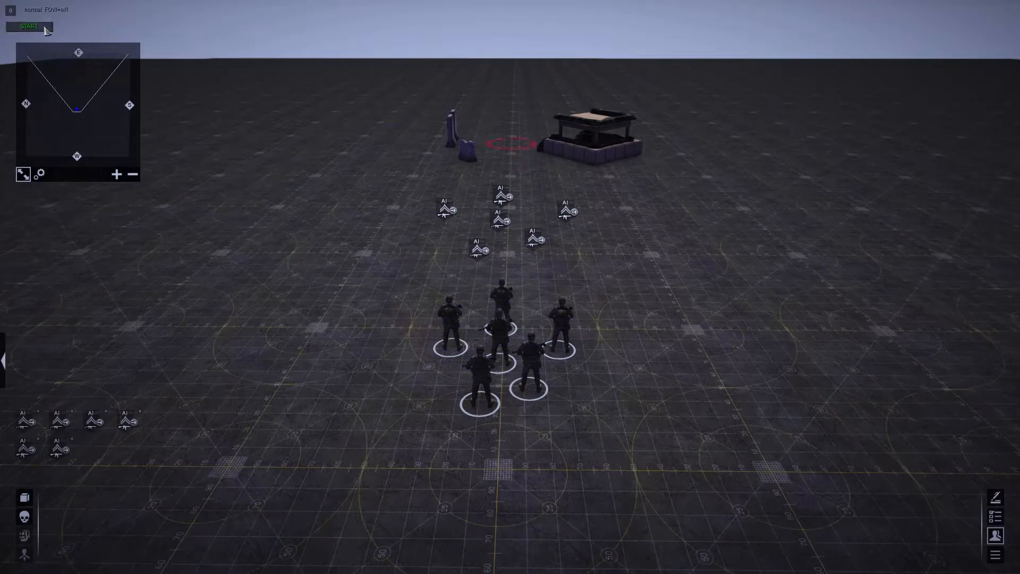
left_click(29, 26)
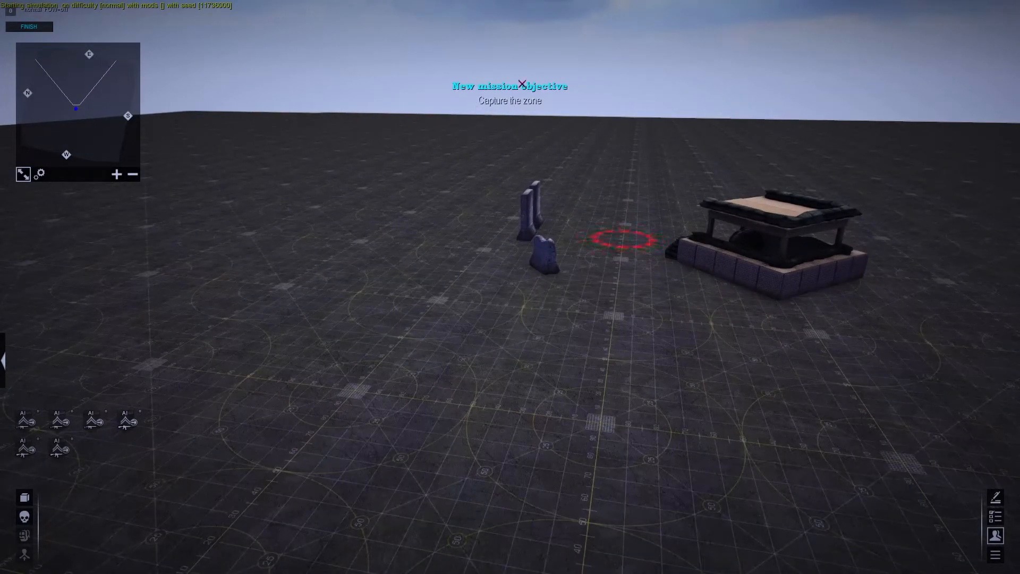
- Examine the capture zone in the running mission and open the mission objectives list
middle_click_drag(558, 94, 518, 292)
key("o")
key("o")
scroll(368, 215, "up", 2)
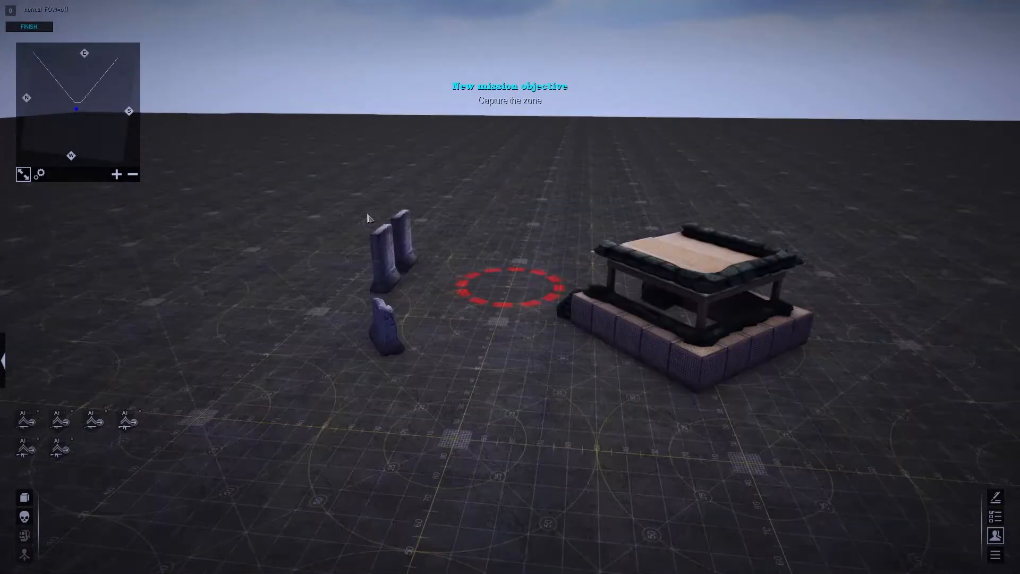
scroll(388, 223, "down", 1)
key("o")
right_click_drag(733, 224, 911, 271)
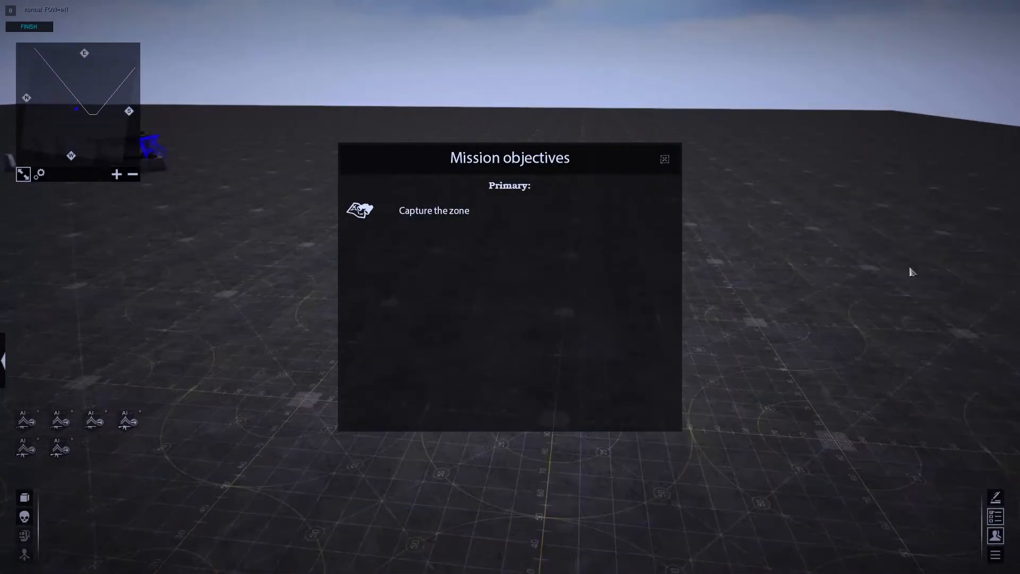
- Examine where the Capture the zone objective lies by jumping to it from the mission objectives list
left_click(368, 215)
left_click_drag(448, 325, 592, 222)
mouse_move(592, 222)
middle_mouse_down()
mouse_move(538, 318)
mouse_move(462, 353)
middle_mouse_up()
mouse_move(445, 358)
left_mouse_down()
mouse_move(544, 271)
mouse_move(577, 258)
left_mouse_up()
mouse_move(576, 257)
middle_mouse_down()
mouse_move(604, 314)
mouse_move(588, 327)
middle_mouse_up()
mouse_move(438, 326)
left_mouse_down()
mouse_move(514, 262)
mouse_move(579, 234)
left_mouse_up()
mouse_move(579, 233)
middle_mouse_down()
mouse_move(602, 133)
mouse_move(598, 106)
middle_mouse_up()
key("o")
left_click(355, 214)
mouse_move(451, 342)
left_mouse_down()
mouse_move(515, 278)
mouse_move(558, 255)
left_mouse_up()
- Select the squad and send one soldier into the capture zone between the barriers and the bunker
left_click_drag(388, 450, 599, 264)
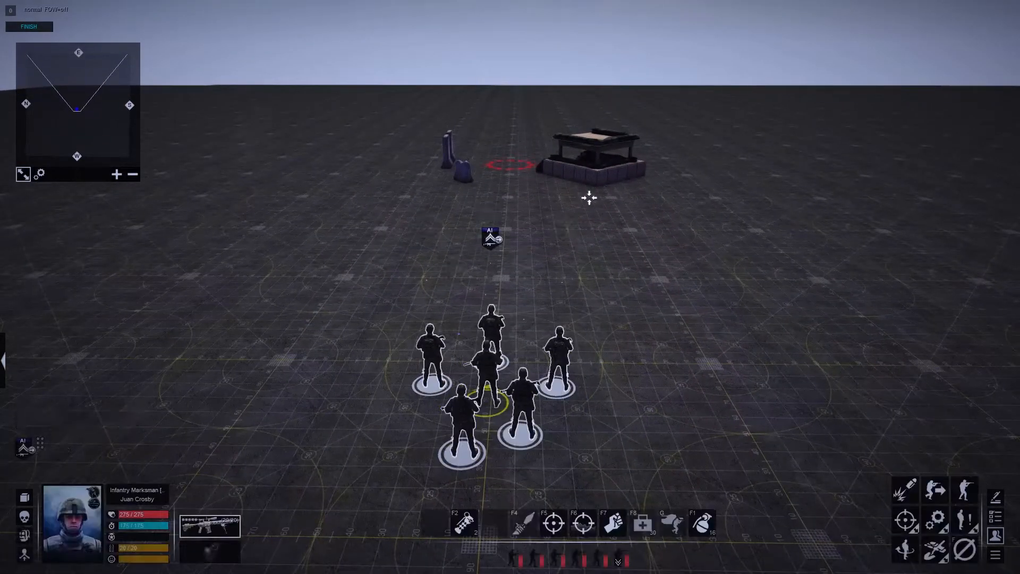
key("w")
right_click(494, 306)
left_click_drag(367, 302, 417, 274)
left_click_drag(310, 478, 585, 296)
key("j")
middle_click_drag(585, 296, 467, 275)
left_click(468, 275)
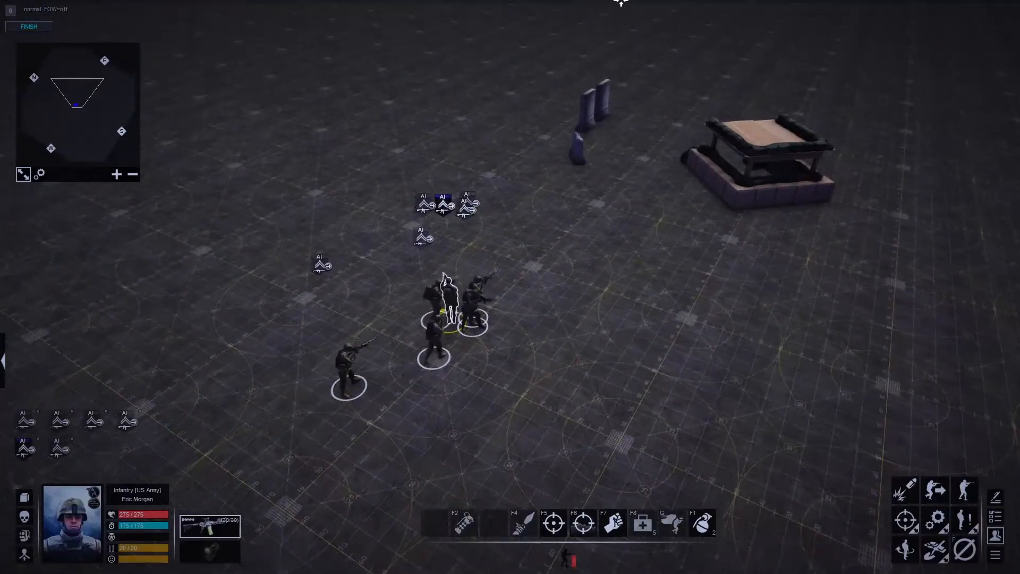
right_click(661, 165)
left_click(647, 275)
middle_click_drag(647, 276, 536, 297)
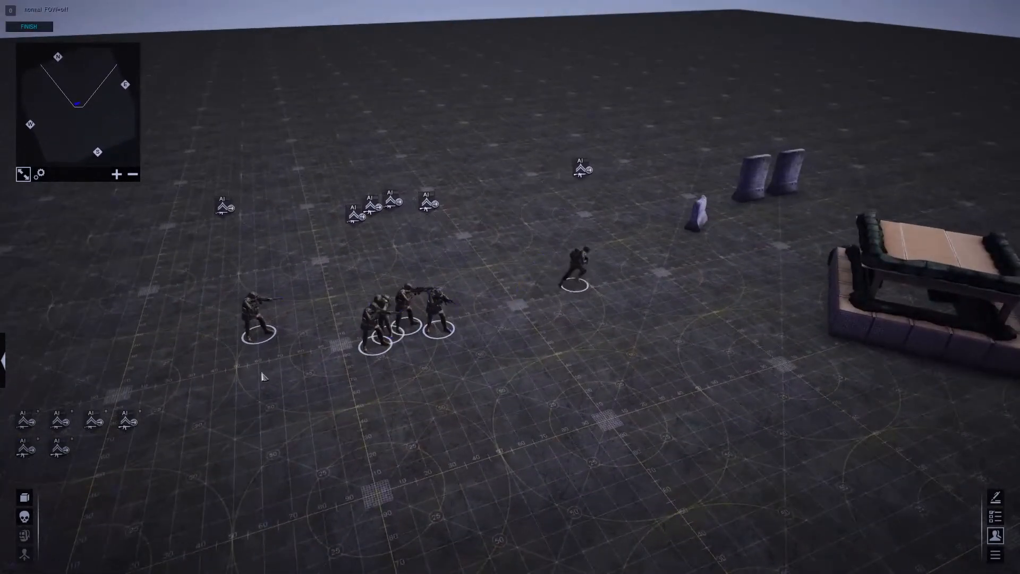
- Send another squad soldier towards the capture zone and watch the zone until the mission ends
left_click(257, 326)
right_click(374, 296)
middle_click_drag(374, 295, 568, 348)
left_click(574, 415)
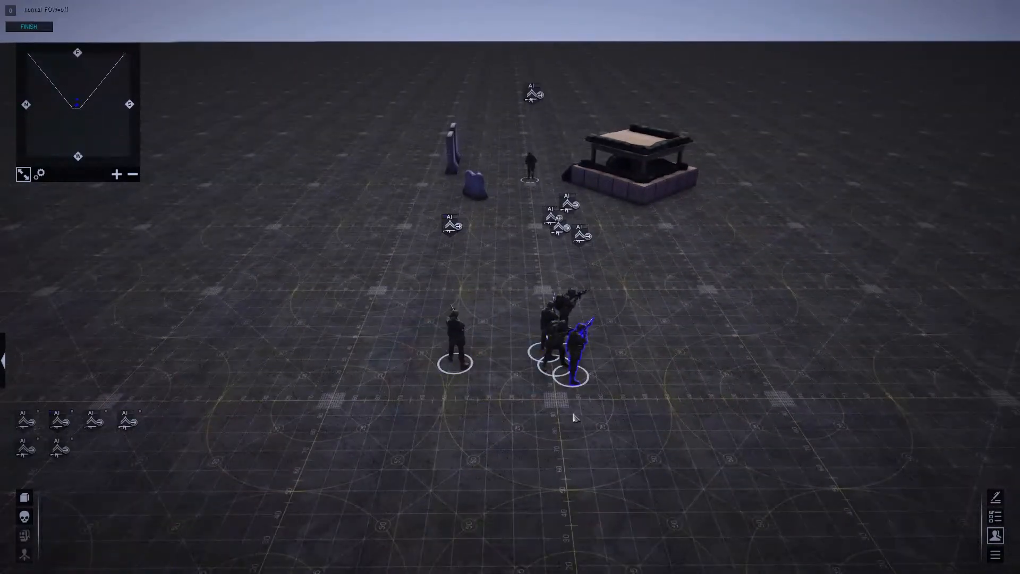
middle_click_drag(629, 424, 684, 304)
middle_click_drag(551, 314, 431, 308)
left_click(387, 299)
right_click(672, 217)
left_click(706, 292)
middle_click_drag(706, 292, 897, 100)
scroll(701, 326, "up", 4)
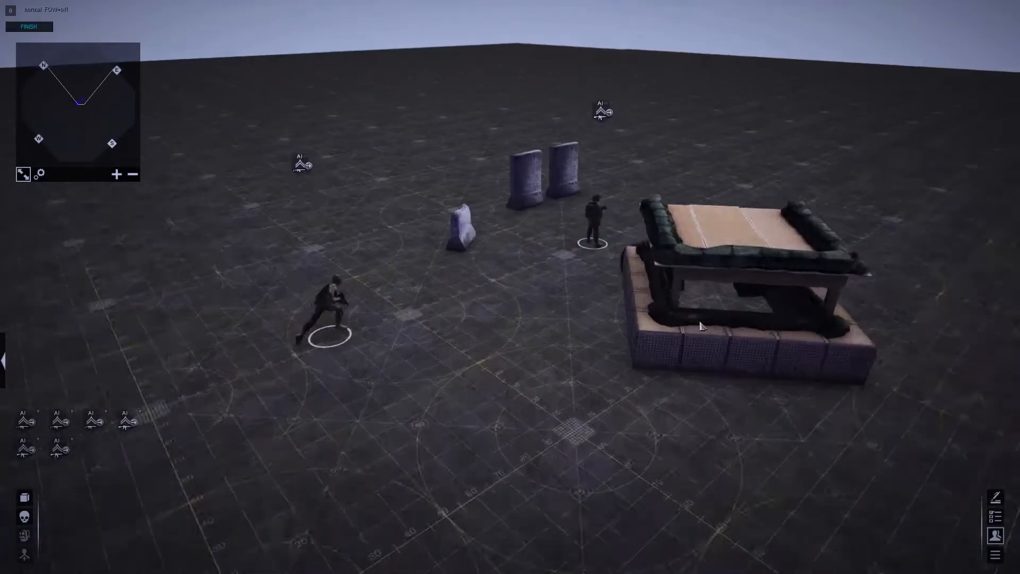
scroll(567, 305, "down", 3)
middle_click_drag(567, 305, 495, 163)
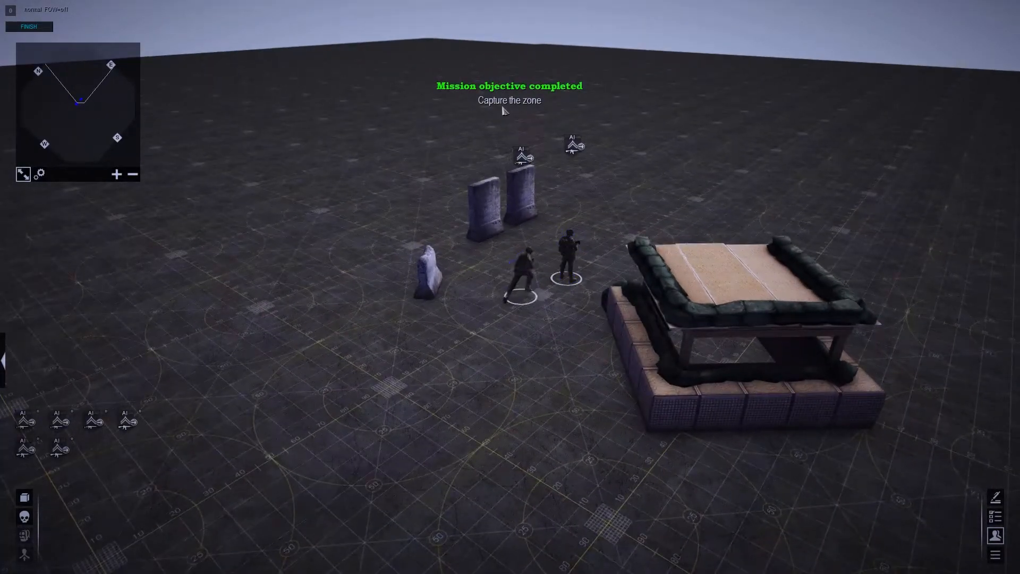
middle_click_drag(504, 110, 696, 422)
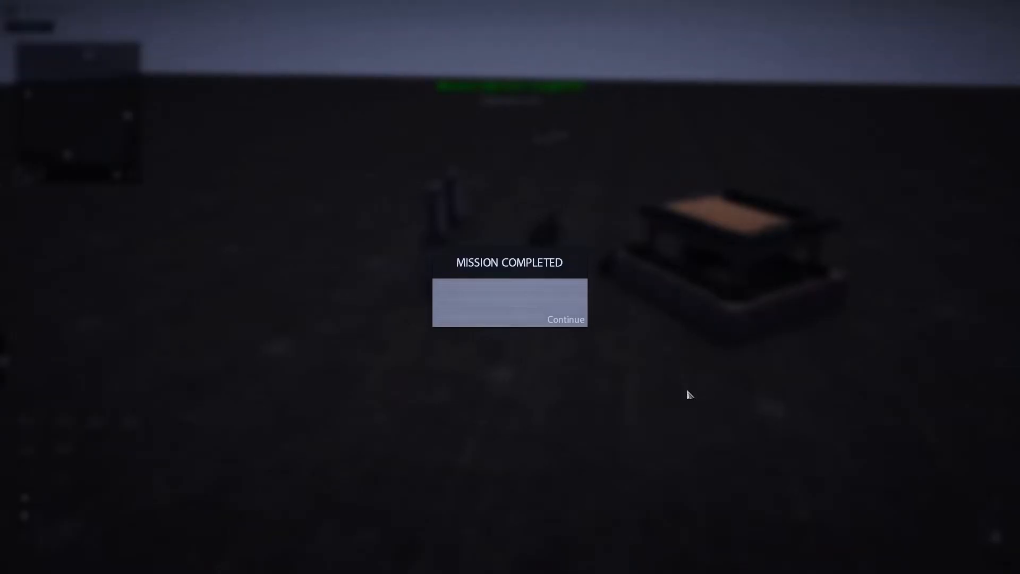
- Continue past the mission result message and return to the mission editor
left_click(579, 319)
scroll(367, 192, "up", 2)
scroll(367, 193, "down", 2)
middle_click_drag(367, 196, 510, 313)
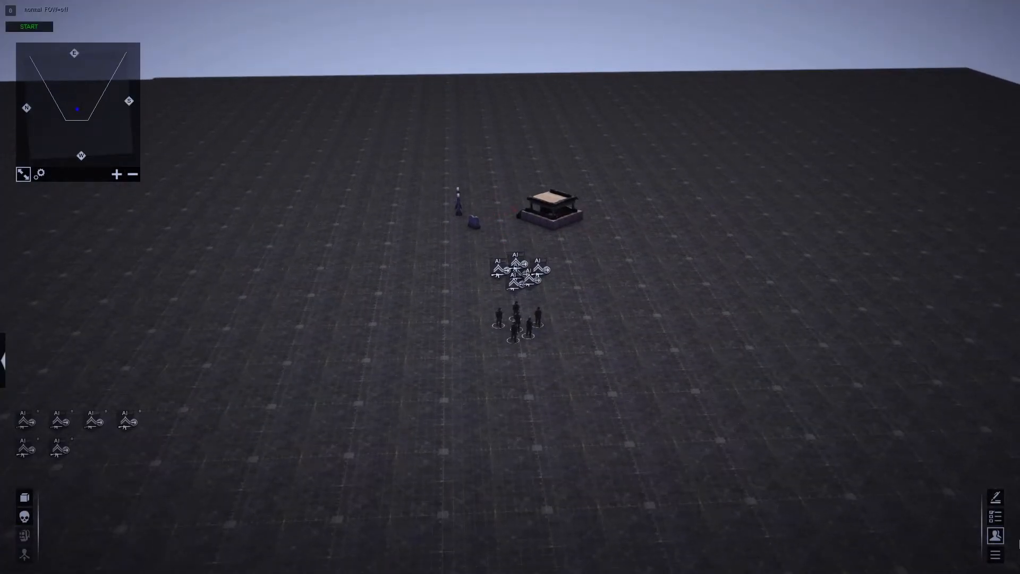
scroll(648, 449, "up", 5)
scroll(590, 401, "down", 4)
middle_click_drag(589, 402, 585, 380)
key("F3")
scroll(585, 380, "up", 1)
left_click(906, 8)
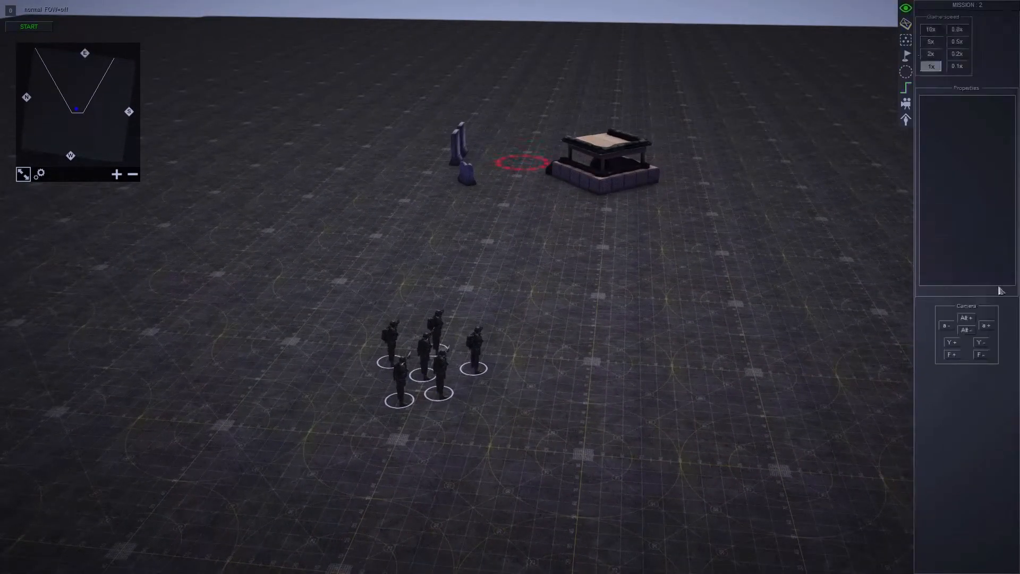
left_click(951, 355)
scroll(682, 373, "up", 4)
key("F1")
key("F3")
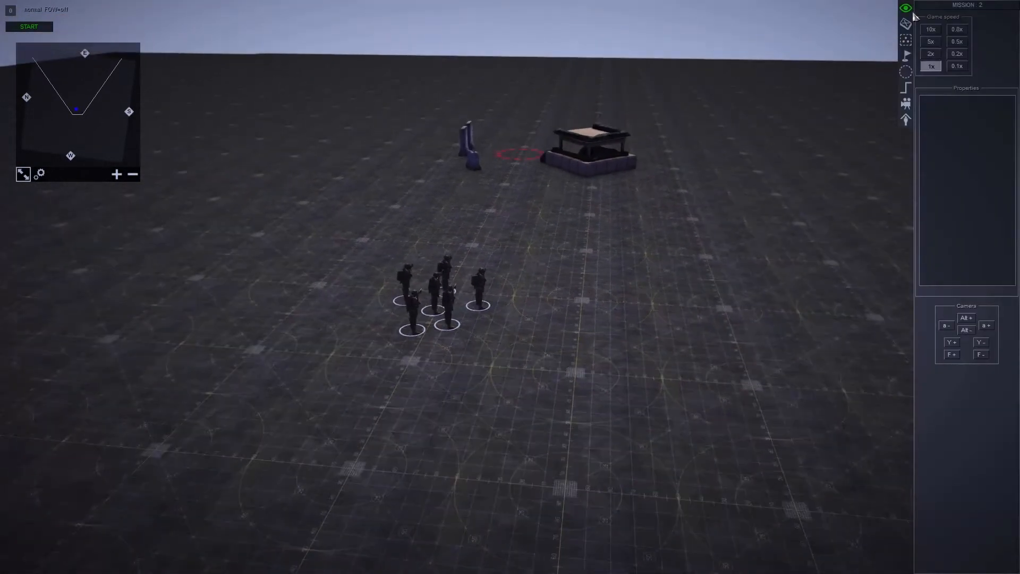
- Turn off the obj1_complete and obj1 triggers in the mission's trigger list
left_click(906, 68)
left_click(908, 83)
left_click(907, 73)
left_click(905, 86)
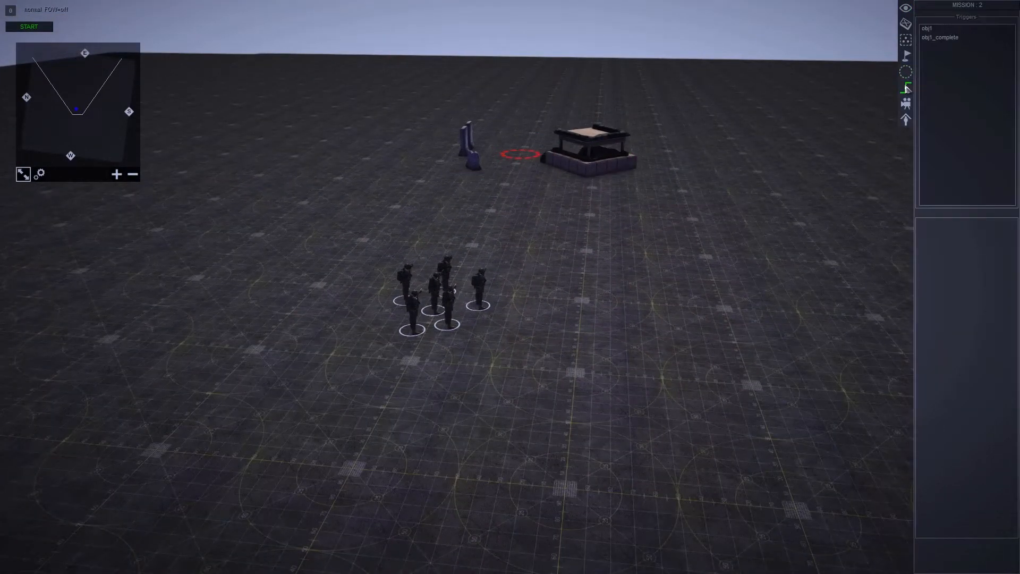
left_click(904, 24)
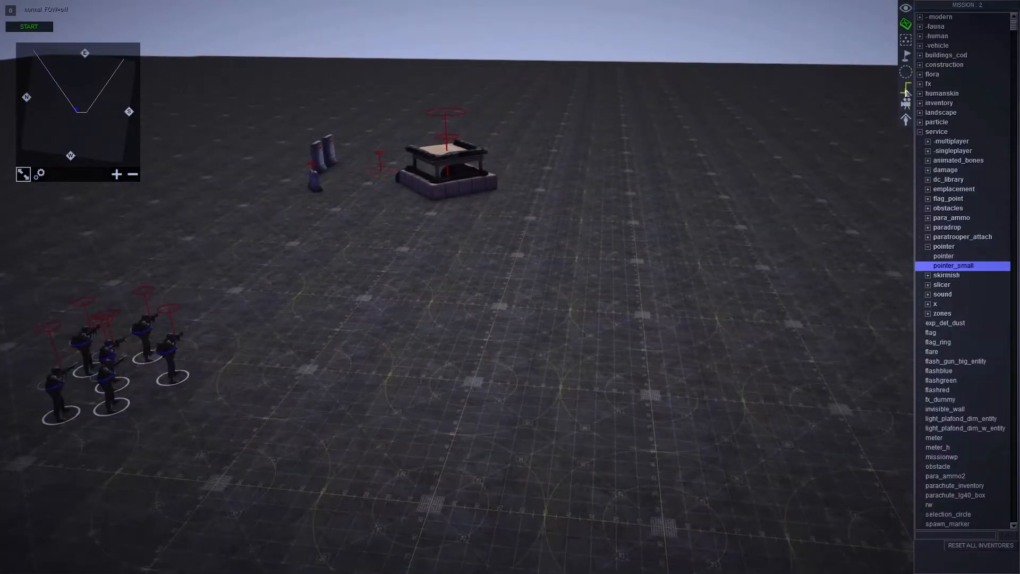
left_click(904, 89)
right_click(951, 38)
left_click(967, 85)
right_click(941, 29)
left_click(968, 79)
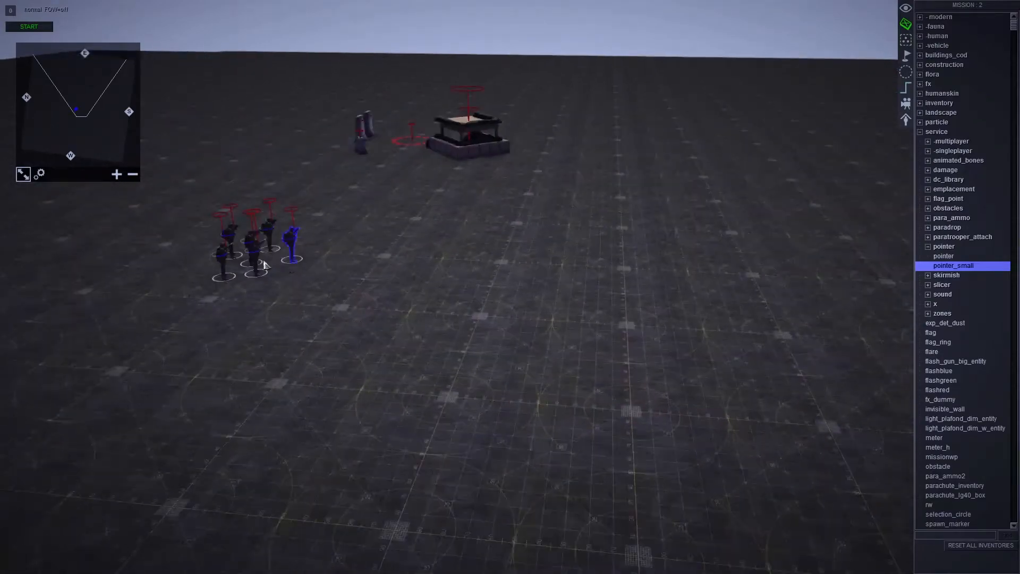
- Delete the surplus usa squad members so that only one soldier is kept
left_click_drag(193, 286, 319, 213)
left_click_drag(290, 245, 903, 287)
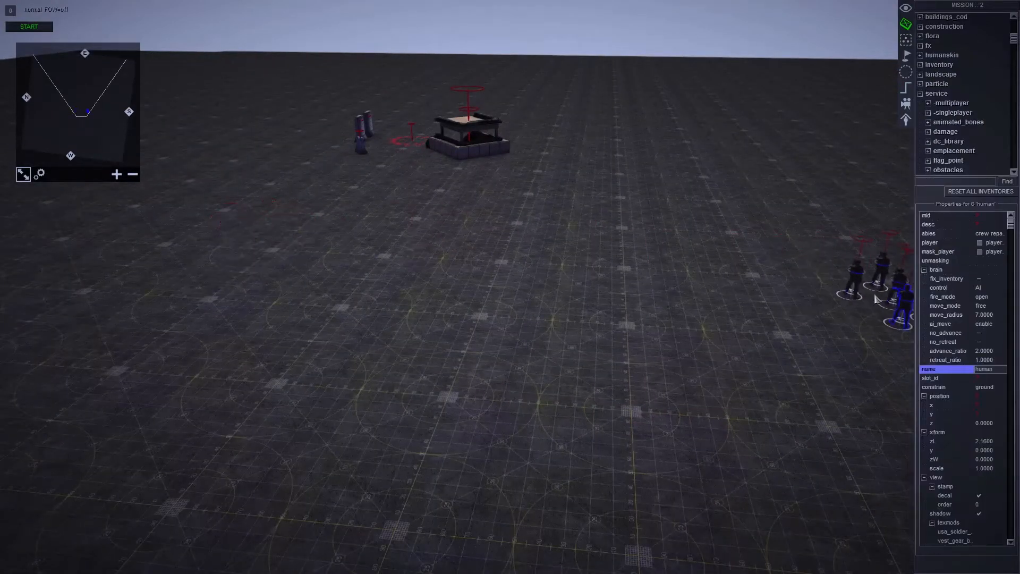
scroll(483, 318, "up", 5)
left_click_drag(263, 265, 676, 295)
left_click_drag(192, 374, 432, 264)
key("Delete")
- Place a t2_01 soldier from the human mp reb group ahead of the remaining soldier
left_click(920, 132)
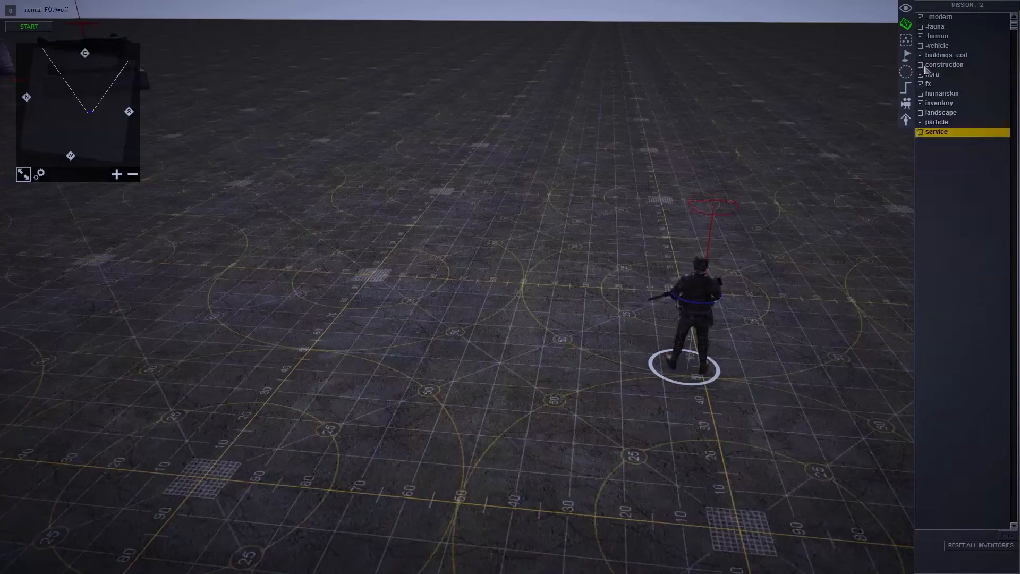
left_click(920, 37)
left_click(928, 56)
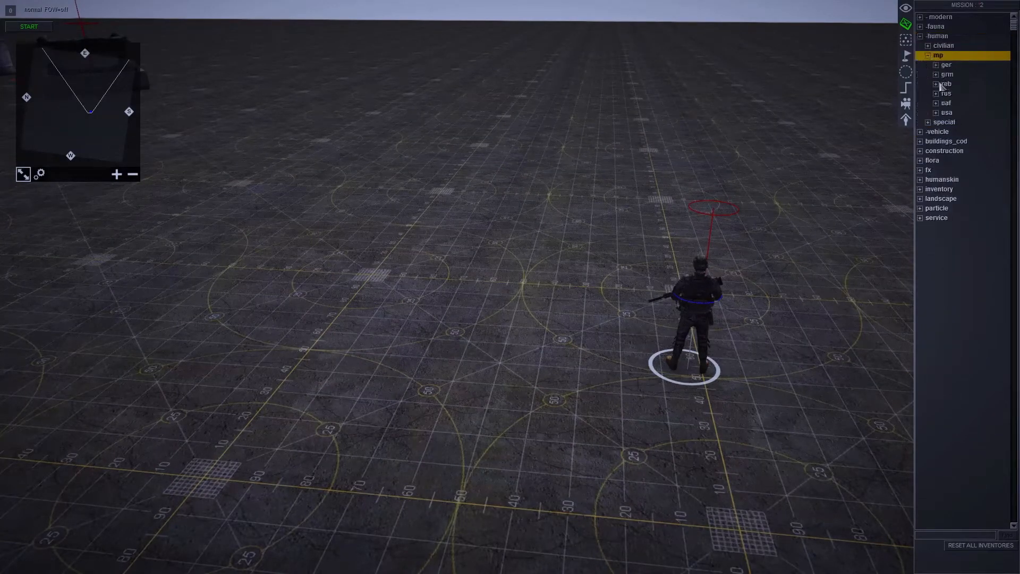
left_click(936, 84)
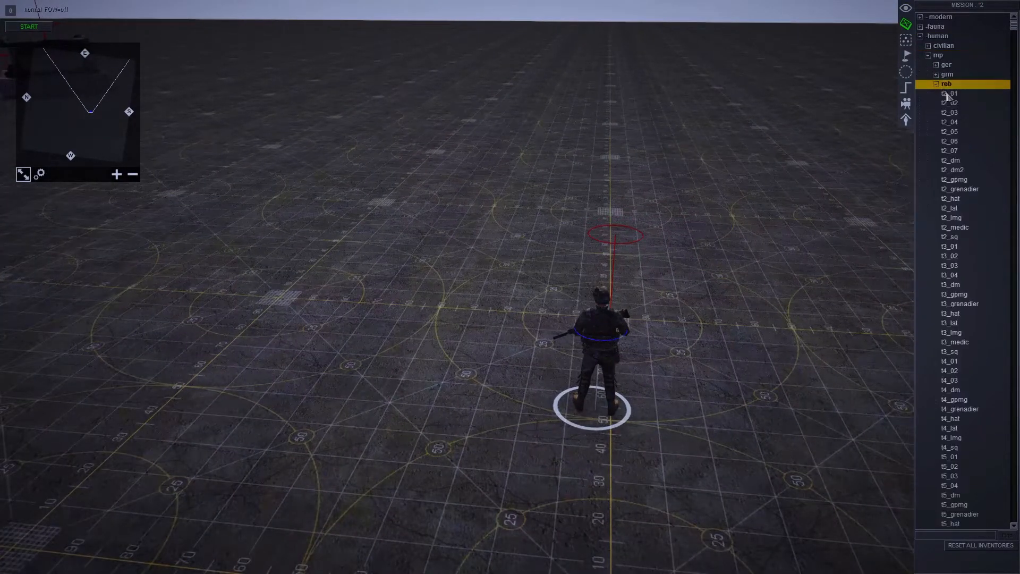
left_click(950, 93)
left_click(606, 232)
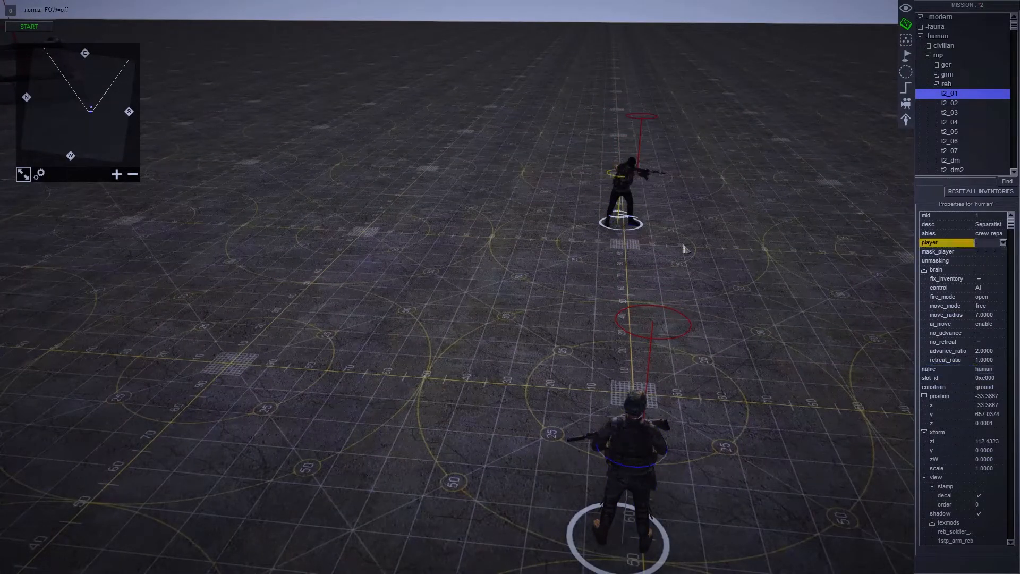
- Assign the rebel soldier to the red enemy player and reposition him farther from the friendly soldier
left_click(629, 202)
double_click(987, 248)
left_click_drag(621, 260, 596, 141)
right_click_drag(596, 141, 425, 101)
left_click_drag(579, 276, 610, 148)
right_click_drag(610, 148, 637, 149)
right_click(615, 178)
left_click(637, 209)
scroll(643, 239, "down", 4)
key("F1")
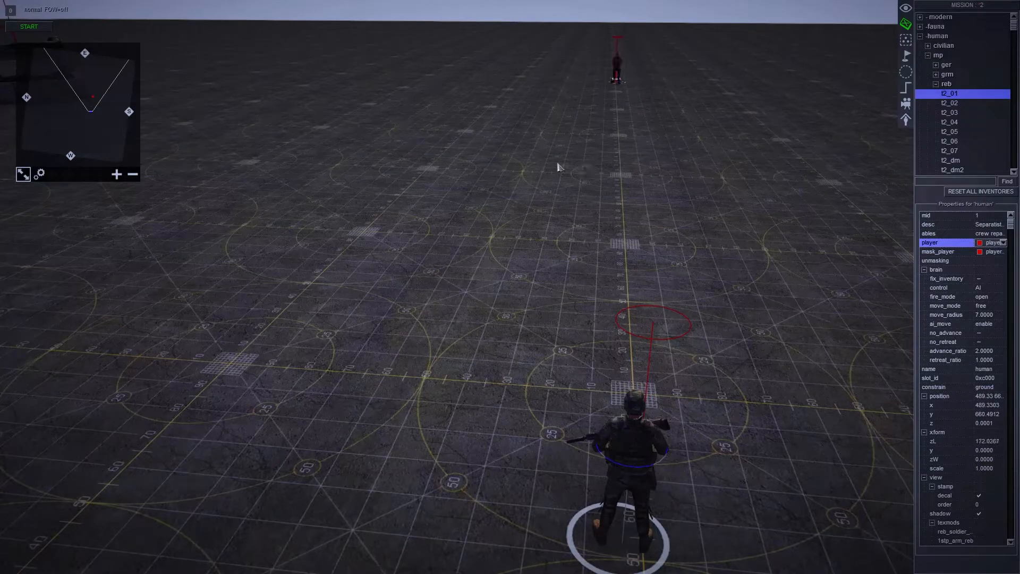
key("F3")
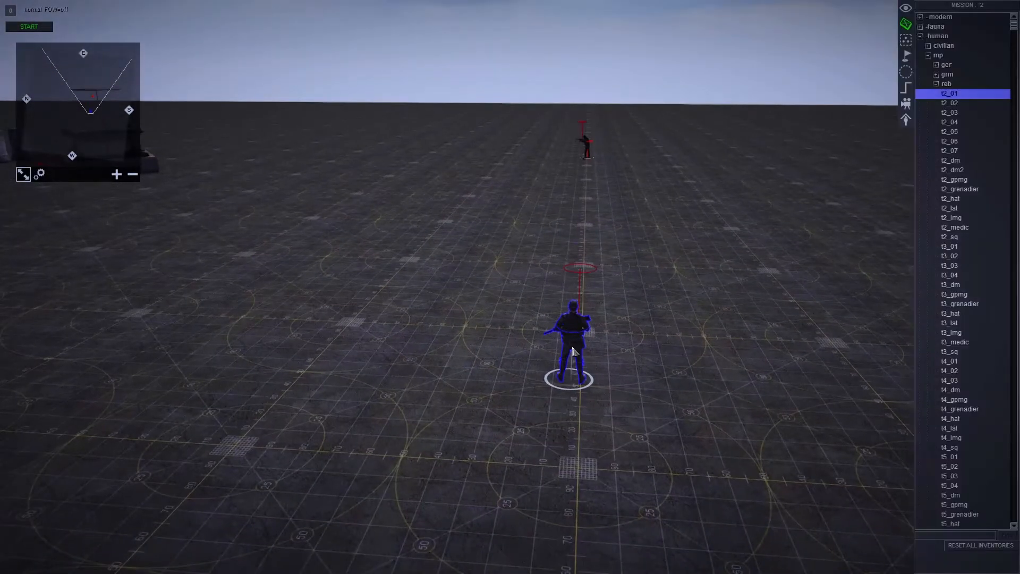
- Remove the existing tag from the friendly soldier and accept the change
left_click(573, 351)
key("alt+t")
left_click(502, 251)
left_click(533, 252)
key("Return")
key("Return")
- Add the tag target to the rebel soldier and accept it
middle_click_drag(536, 158, 557, 378)
left_click(558, 378)
scroll(356, 365, "up", 3)
middle_click_drag(356, 365, 533, 381)
left_click_drag(380, 394, 538, 302)
scroll(531, 306, "down", 3)
scroll(508, 313, "up", 2)
key("t")
left_click_drag(516, 237, 641, 222)
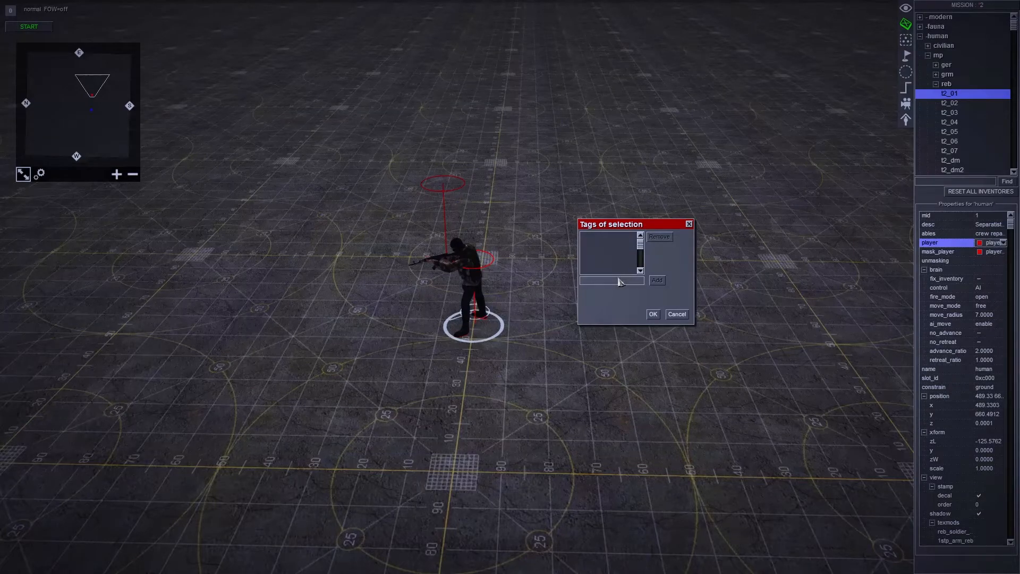
left_click(618, 278)
type("target")
key("Return")
key("Return")
left_click(645, 264)
scroll(807, 549, "down", 3)
middle_click_drag(808, 549, 585, 408)
scroll(487, 367, "up", 3)
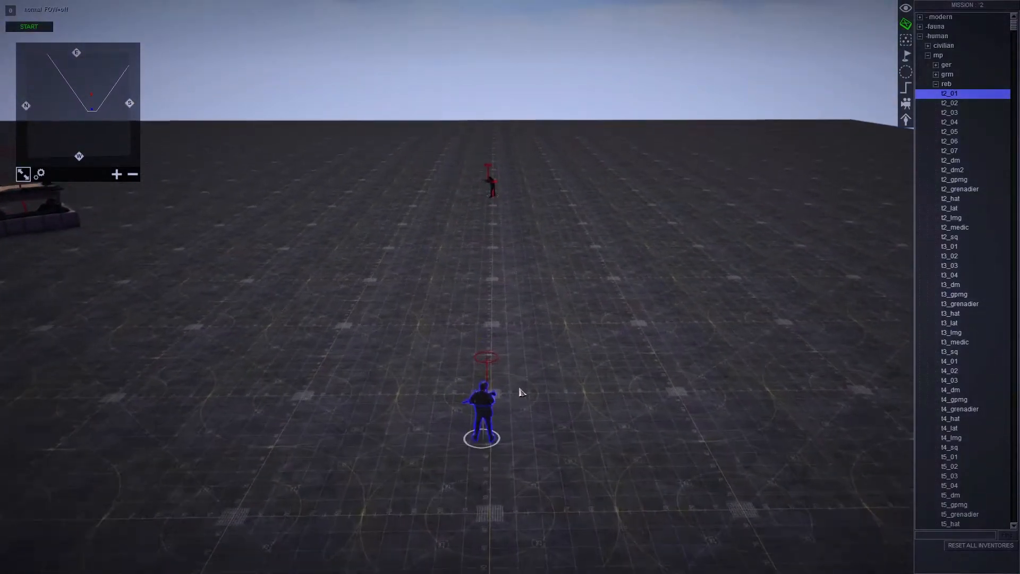
- Add a new trigger named obj_kill to the mission's trigger list
left_click(906, 88)
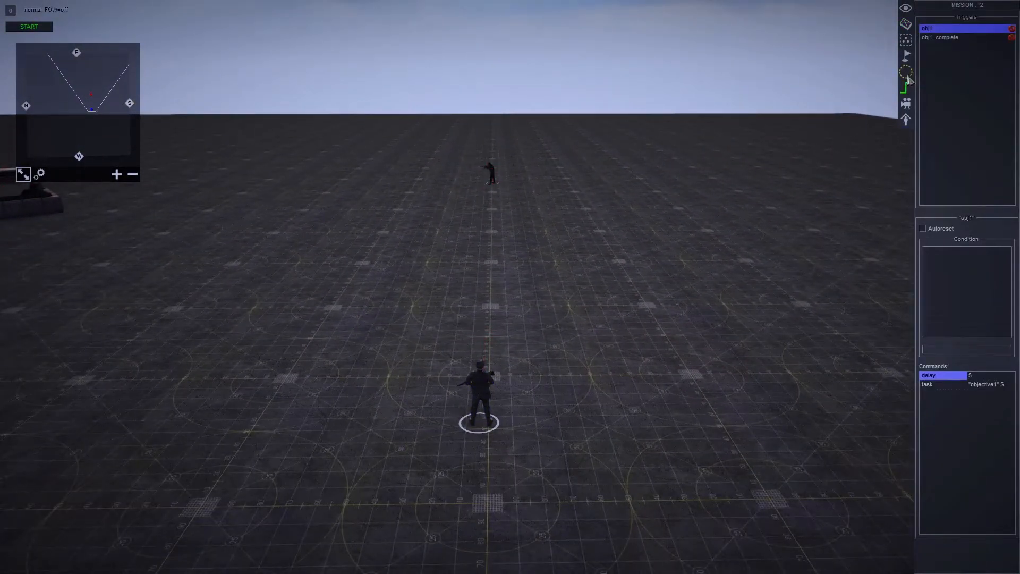
right_click(942, 57)
left_click(938, 49)
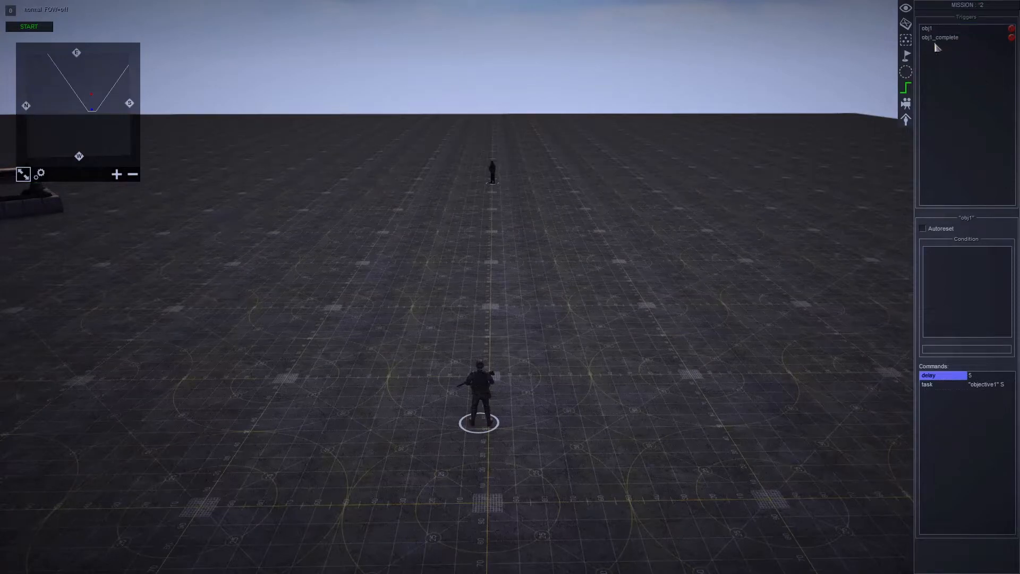
right_click(942, 30)
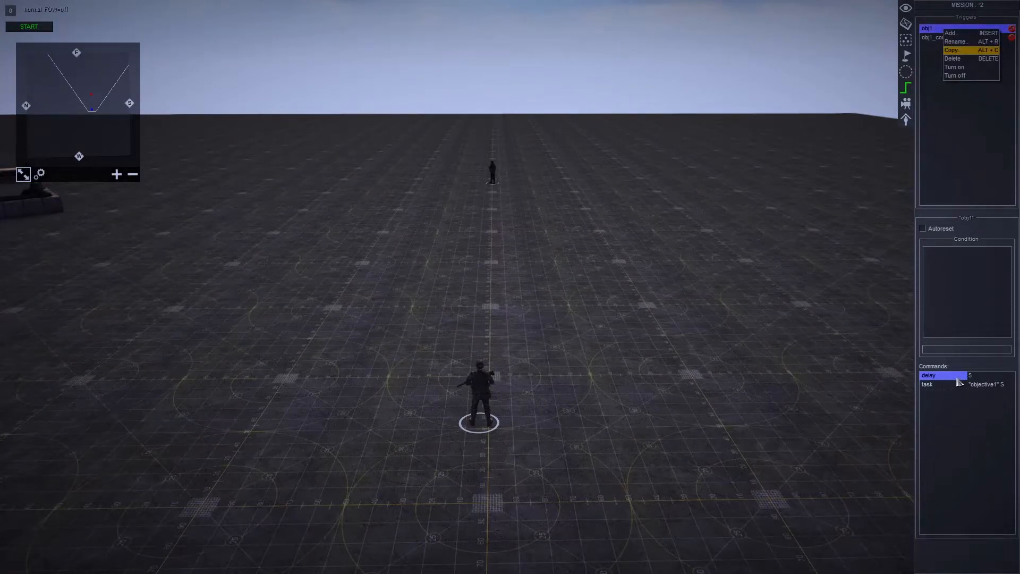
left_click(957, 85)
right_click(948, 61)
left_click(961, 65)
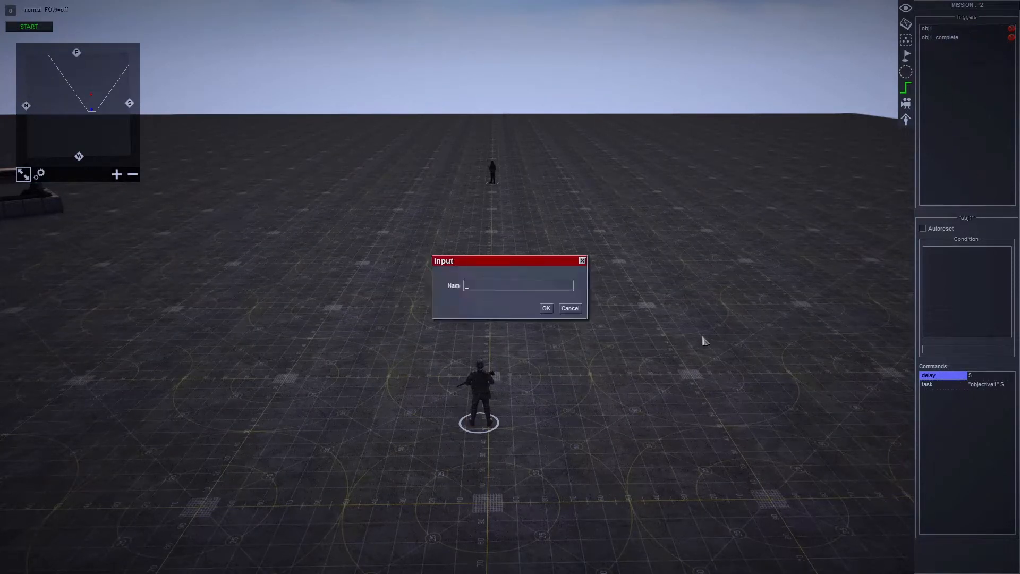
type("obj_kill")
key("Return")
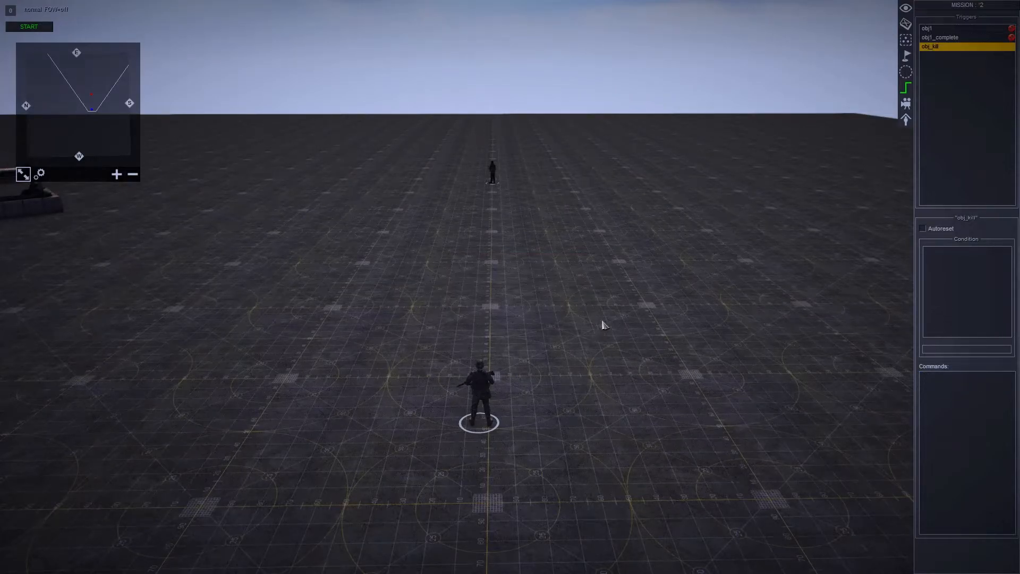
scroll(603, 325, "up", 3)
scroll(730, 502, "down", 3)
middle_click_drag(744, 314, 859, 52)
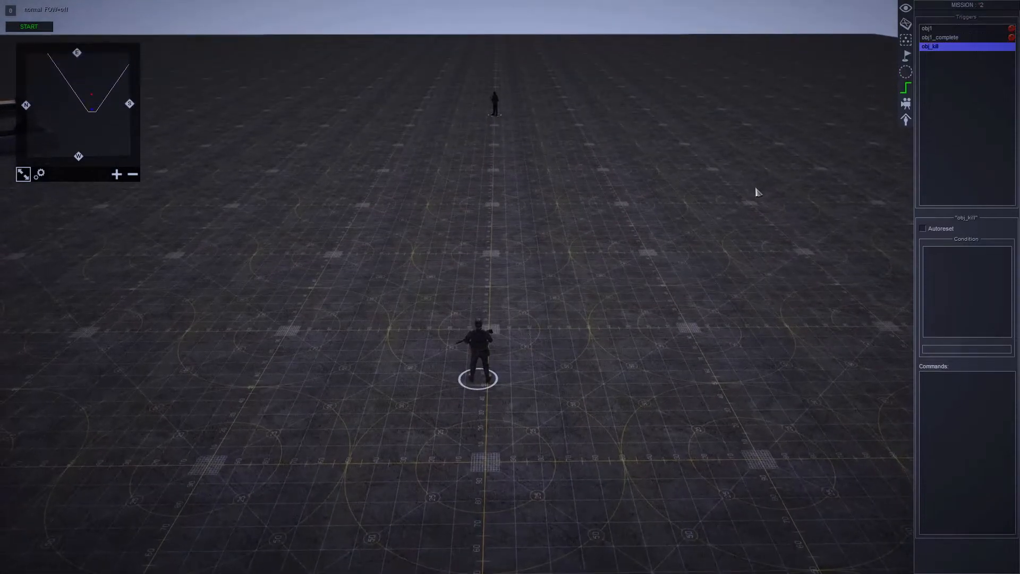
- Place a pointer_small marker from the service pointer group at the rebel soldier's feet
key("Return")
left_click(590, 372)
left_click(908, 25)
left_click(919, 36)
left_click(920, 132)
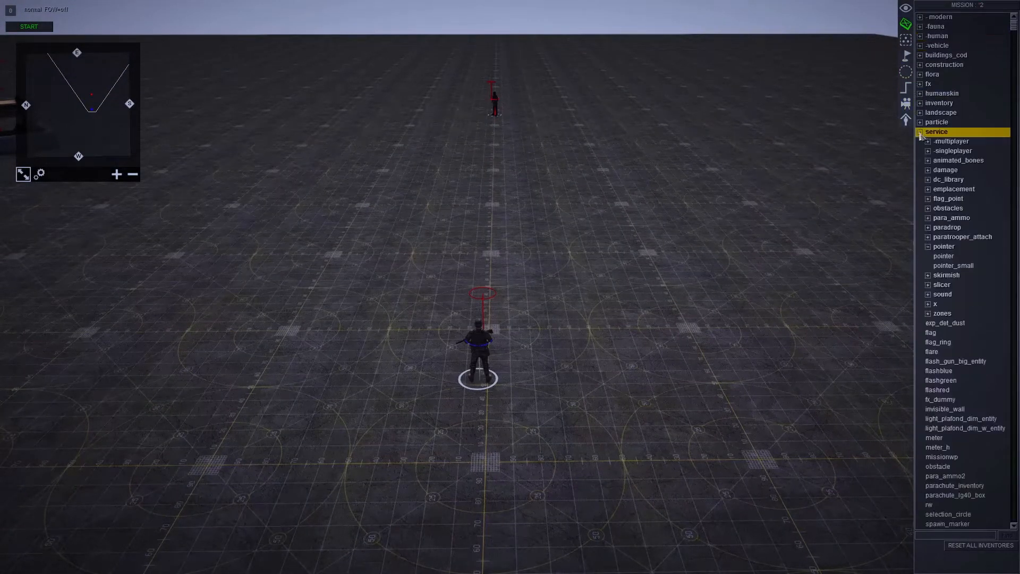
left_click(935, 259)
left_click(937, 265)
key("Up")
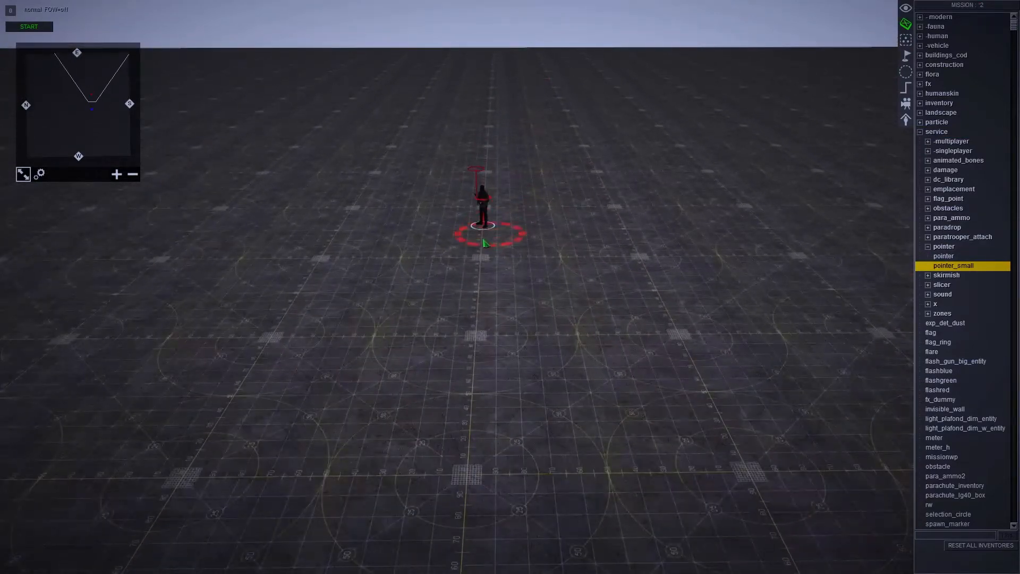
left_click(482, 228)
right_click(483, 228)
middle_click_drag(482, 228, 512, 278)
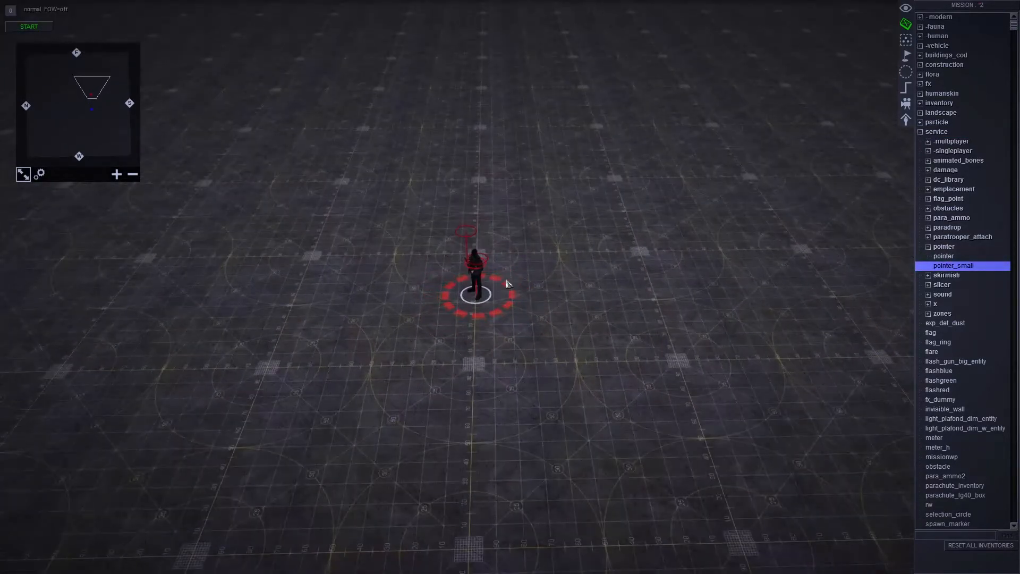
scroll(478, 281, "up", 3)
- Paste two copies of the rebel soldier and position them on either side behind the original
left_click(465, 284)
key("ctrl+c")
key("ctrl+v")
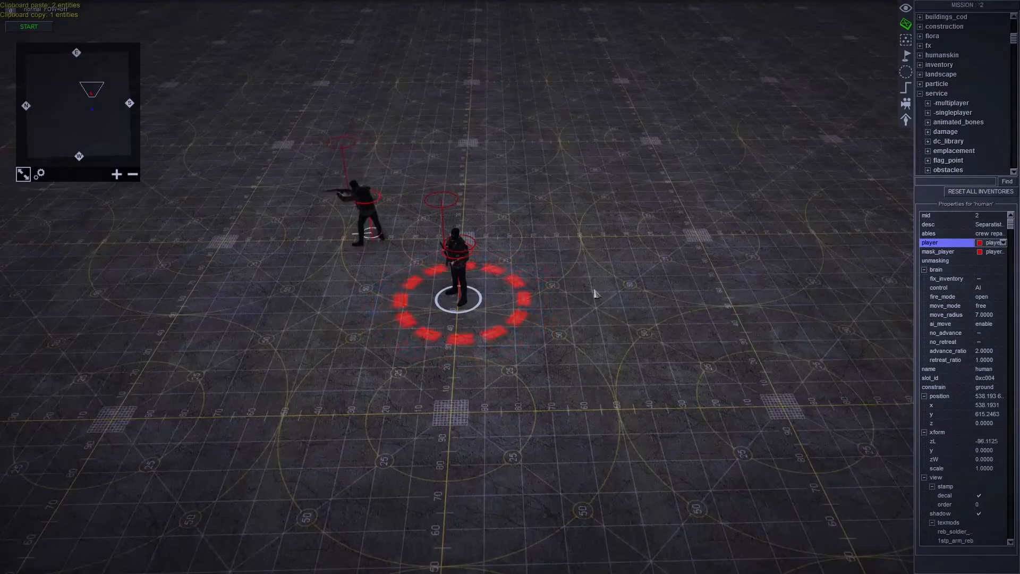
right_click(392, 237)
right_click(582, 239)
key("ctrl+c")
key("ctrl+v")
right_click_drag(414, 232, 272, 230)
right_click(395, 253)
- Make each of the three rebel soldiers put away the rifle in hand
key("F1")
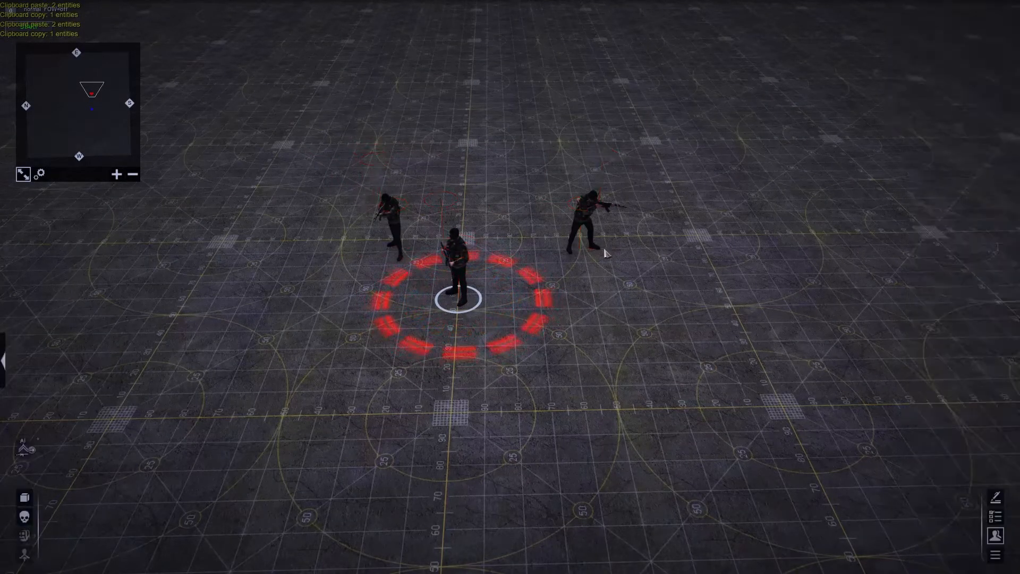
left_click(212, 526)
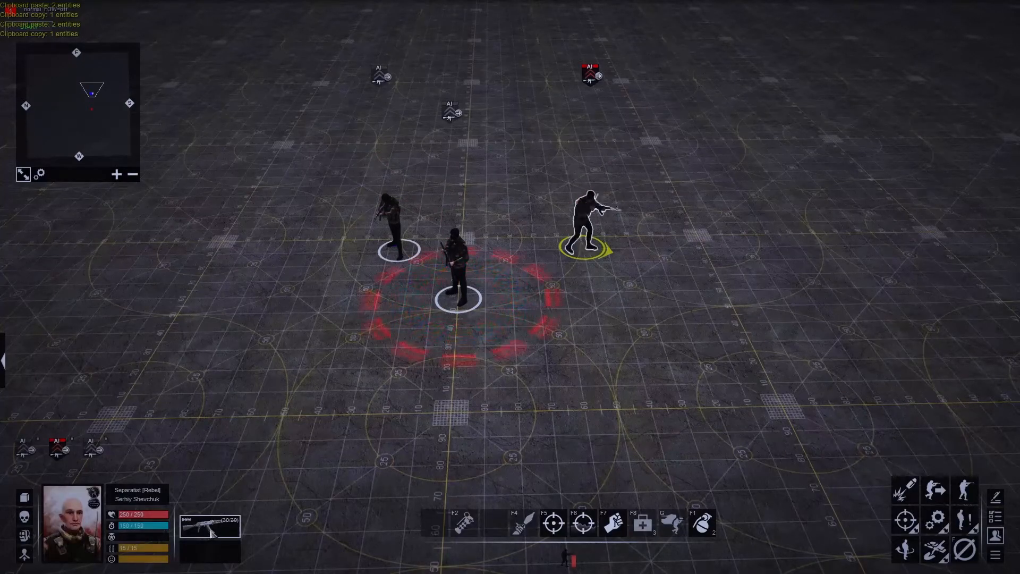
left_click(395, 223)
left_click(213, 526)
left_click(475, 291)
left_click(453, 297)
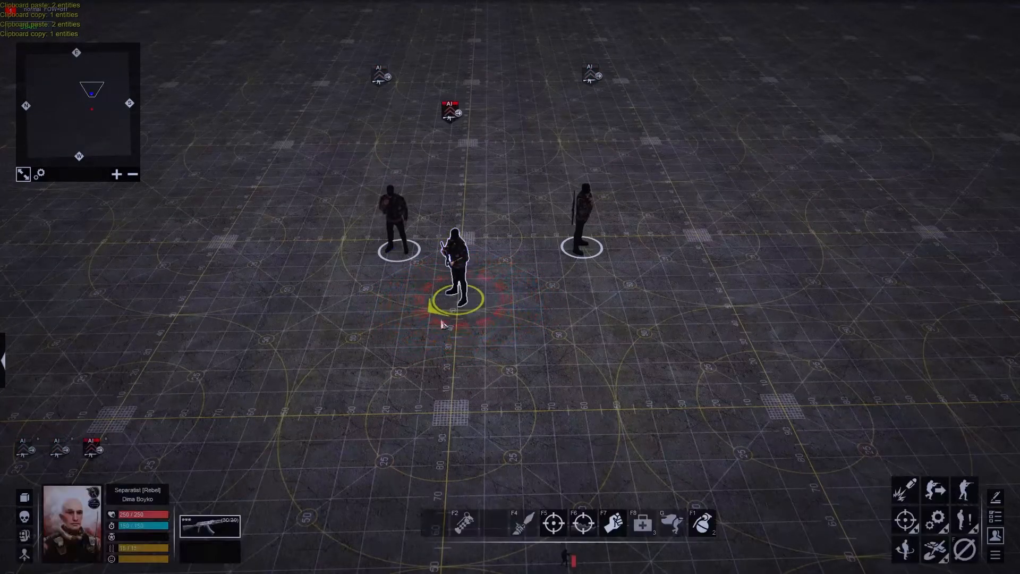
left_click(214, 527)
- Change the equipped weapon of the two rebel soldiers flanking the marked target
key("F2")
left_click(462, 281)
key("F1")
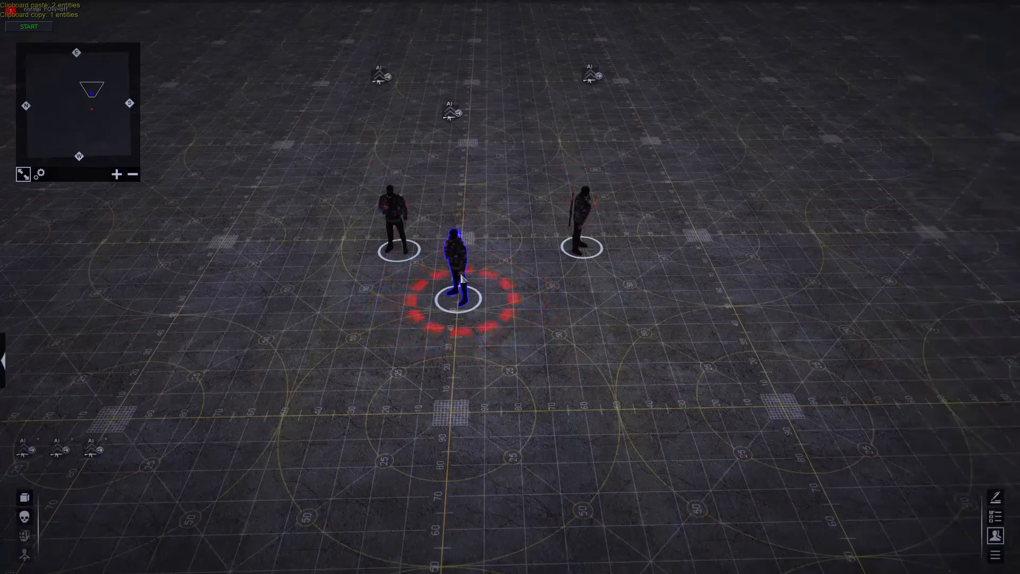
middle_click_drag(461, 281, 484, 258)
left_click(374, 241)
left_click(228, 527)
left_click(219, 504)
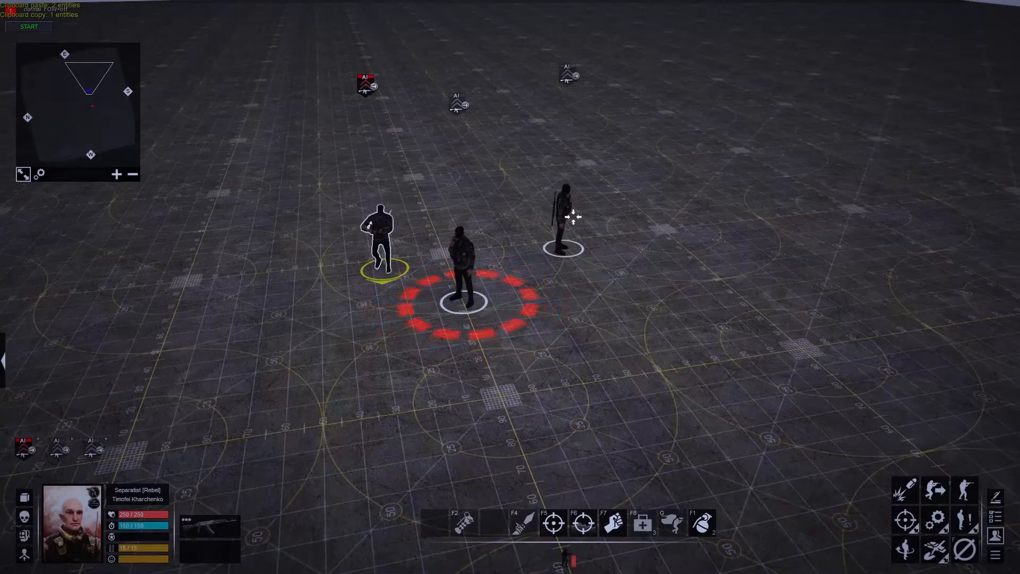
left_click(571, 218)
left_click(215, 523)
left_click(213, 502)
key("F2")
left_click(572, 221)
key("F1")
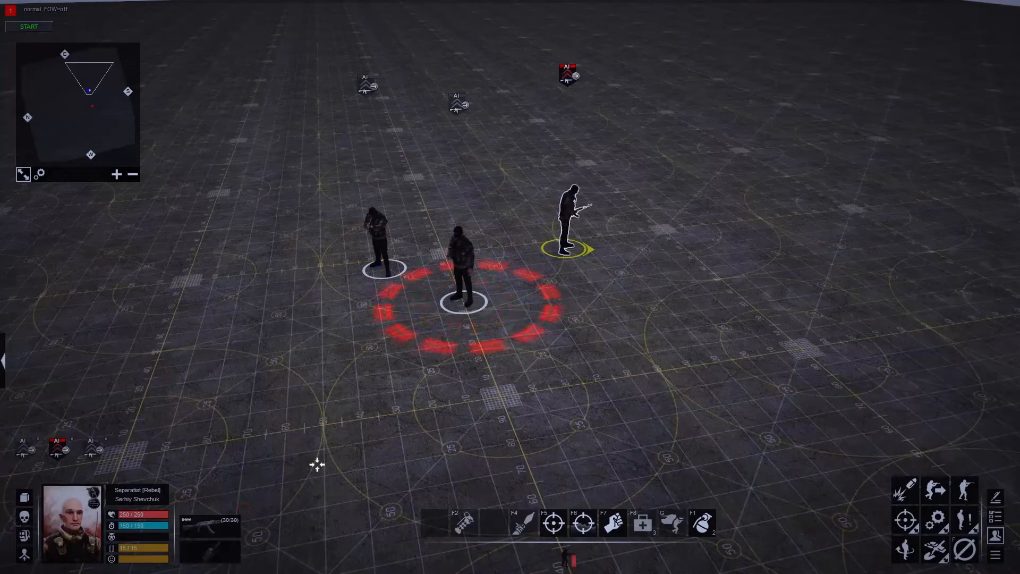
- Change the diplomacy relation between Player0 and Player1 in the mission properties and apply it
left_click(632, 313)
key("F2")
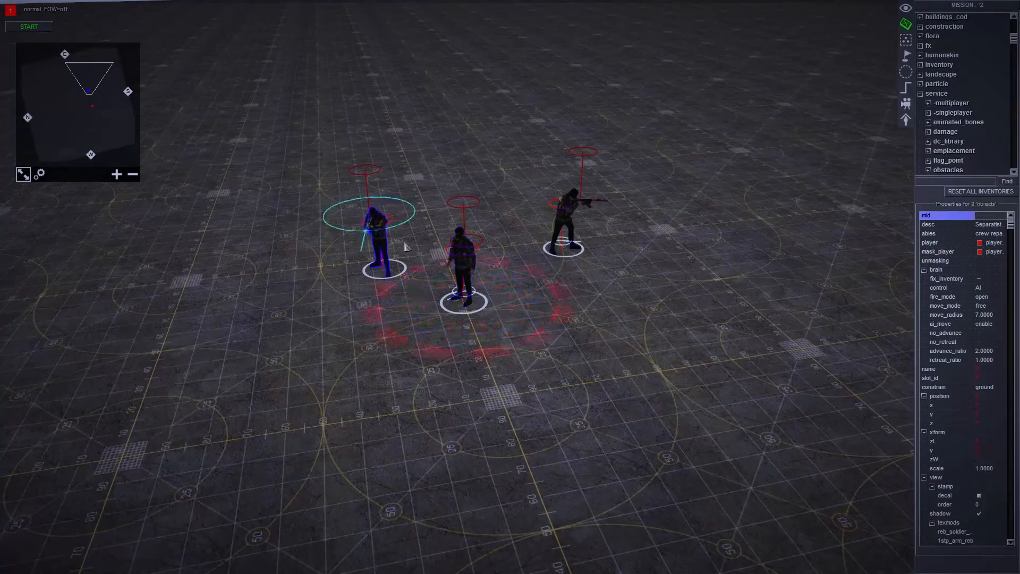
key("e")
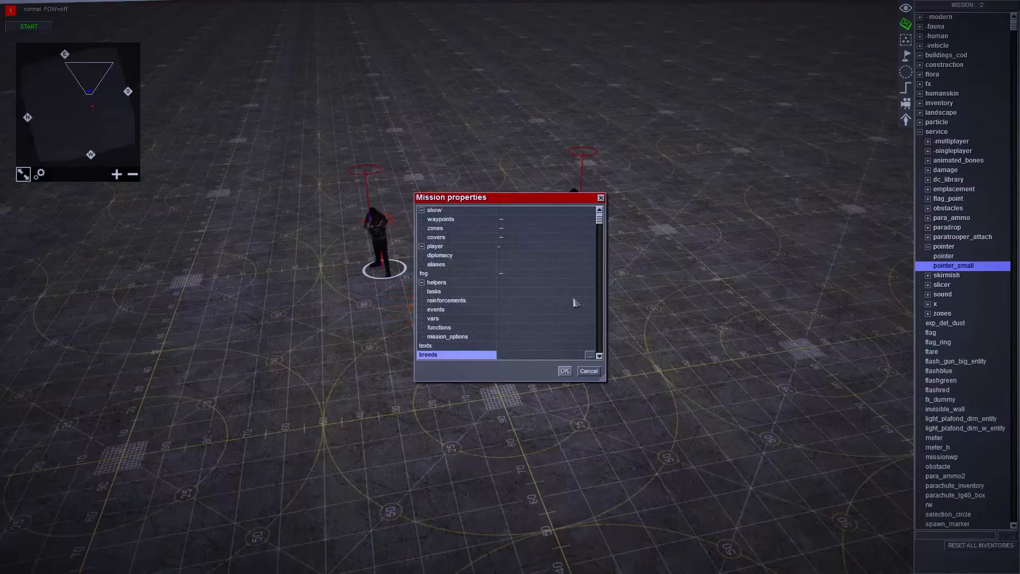
double_click(533, 257)
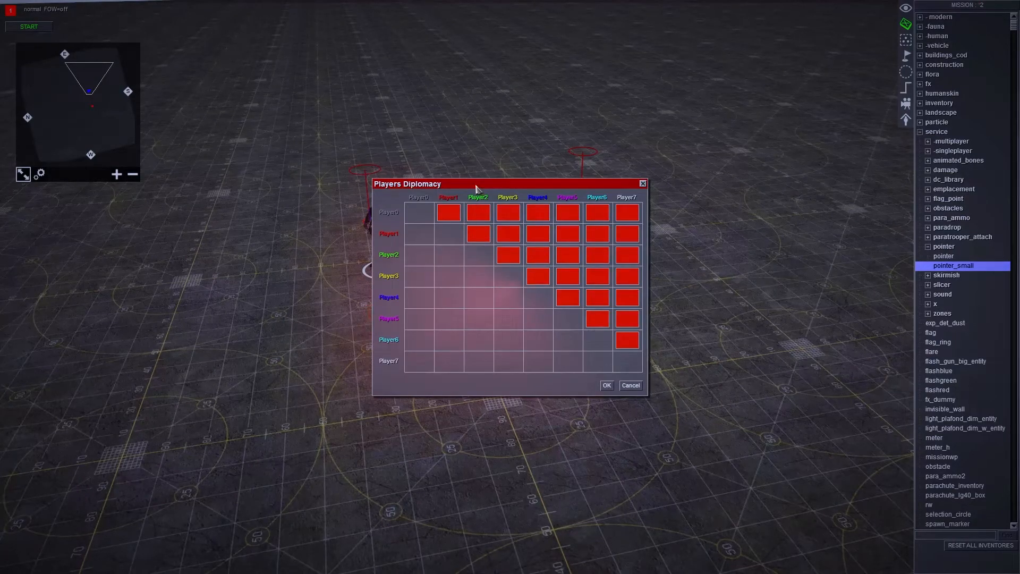
left_click_drag(476, 189, 780, 206)
left_click(752, 229)
left_click(751, 229)
left_click(908, 402)
left_click(565, 372)
- Adjust the middle rebel soldier's position and move the pointer_small marker so that it is centred at the soldier's feet
scroll(627, 373, "down", 5)
middle_click_drag(629, 374, 489, 357)
left_click_drag(489, 358, 605, 341)
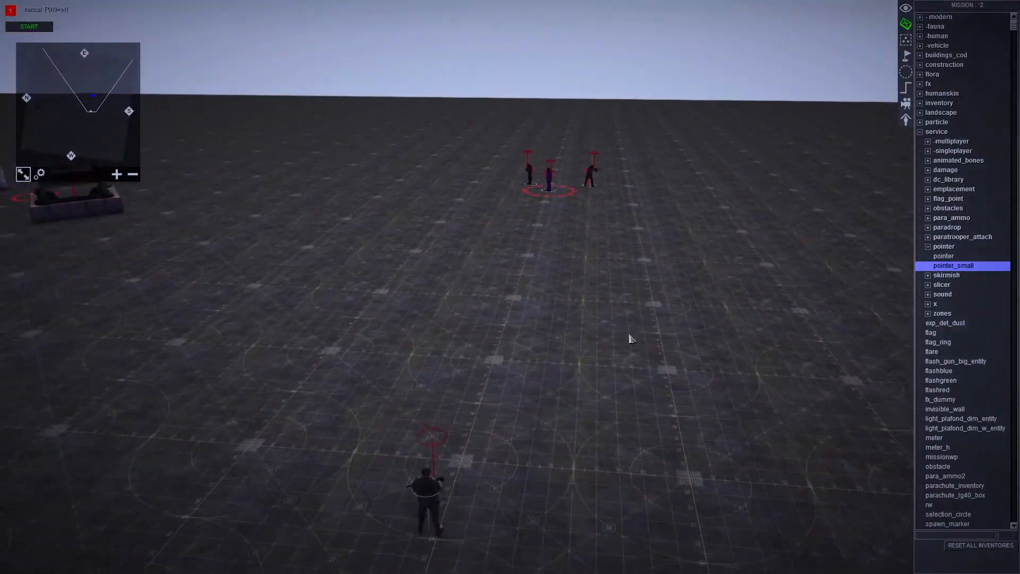
left_click_drag(572, 205, 608, 181)
right_click_drag(624, 187, 606, 191)
left_click(578, 258)
left_click_drag(481, 196, 537, 173)
left_click(438, 268)
scroll(708, 280, "up", 3)
scroll(850, 233, "down", 3)
middle_click_drag(733, 230, 535, 84)
scroll(535, 83, "up", 4)
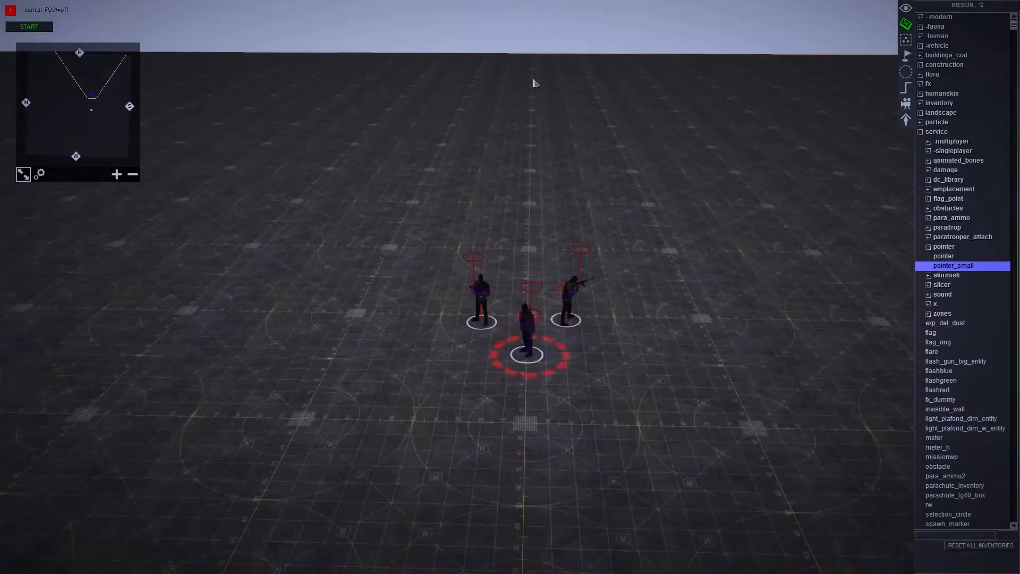
left_click(527, 356)
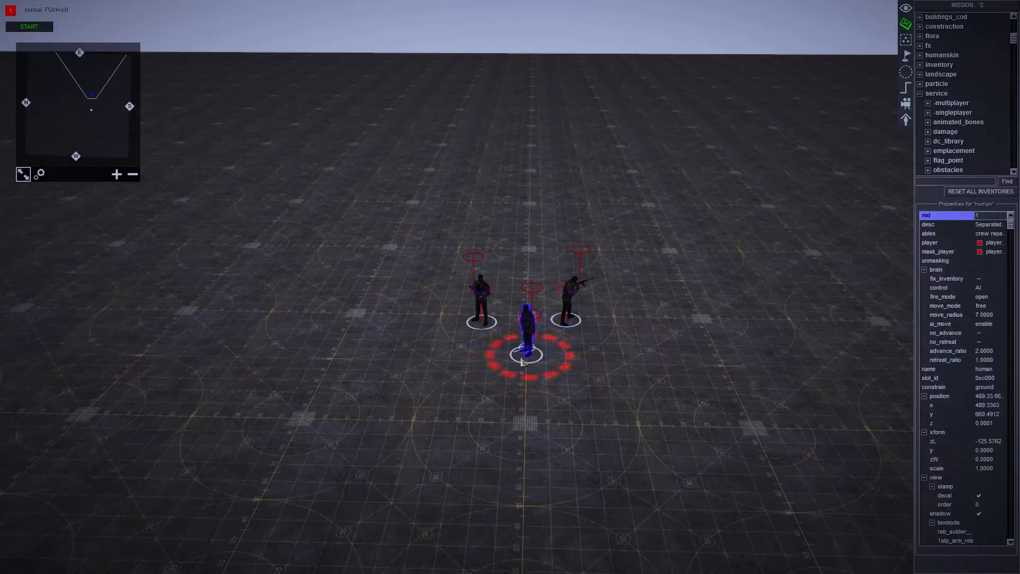
right_click_drag(522, 357, 517, 355)
left_click(527, 342)
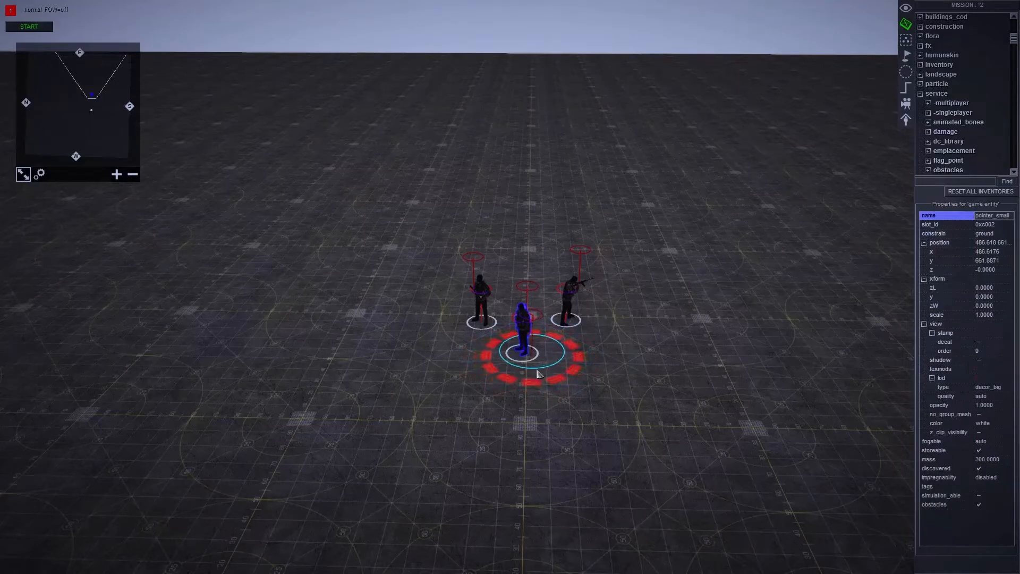
- Tag the pointer_small marker as obj_kill_pointer
key("ctrl+t")
type("obj_kill_po")
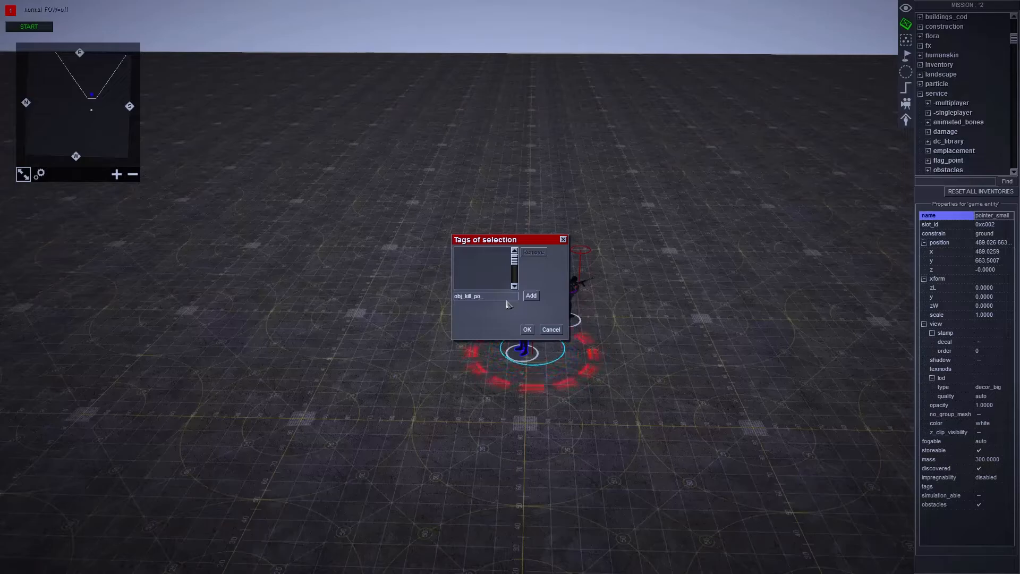
type("inter")
key("Return")
left_click(527, 330)
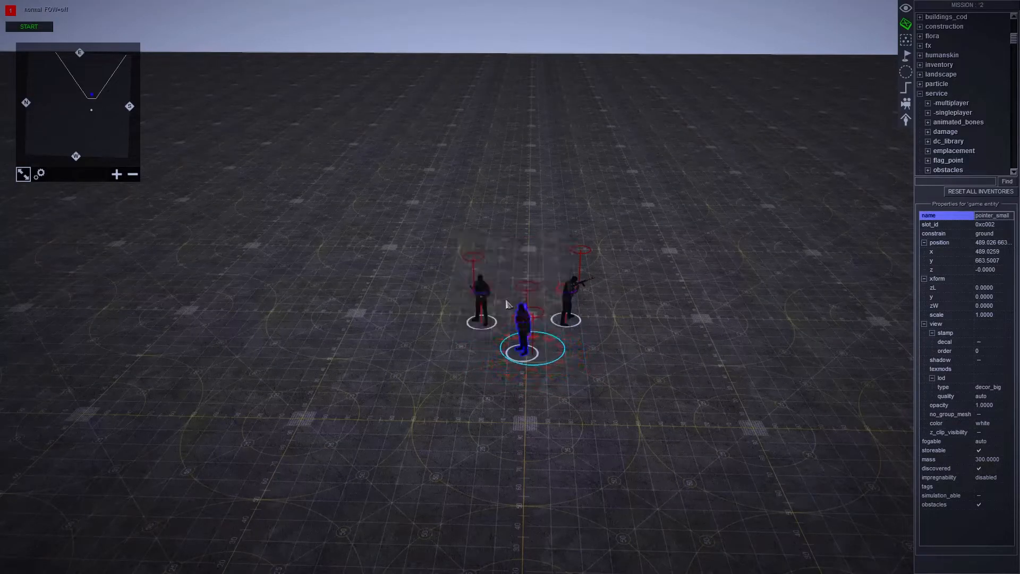
- Add a new mission task named obj_kill in the mission properties
left_click(595, 407)
scroll(616, 377, "down", 5)
middle_click_drag(649, 333, 663, 300)
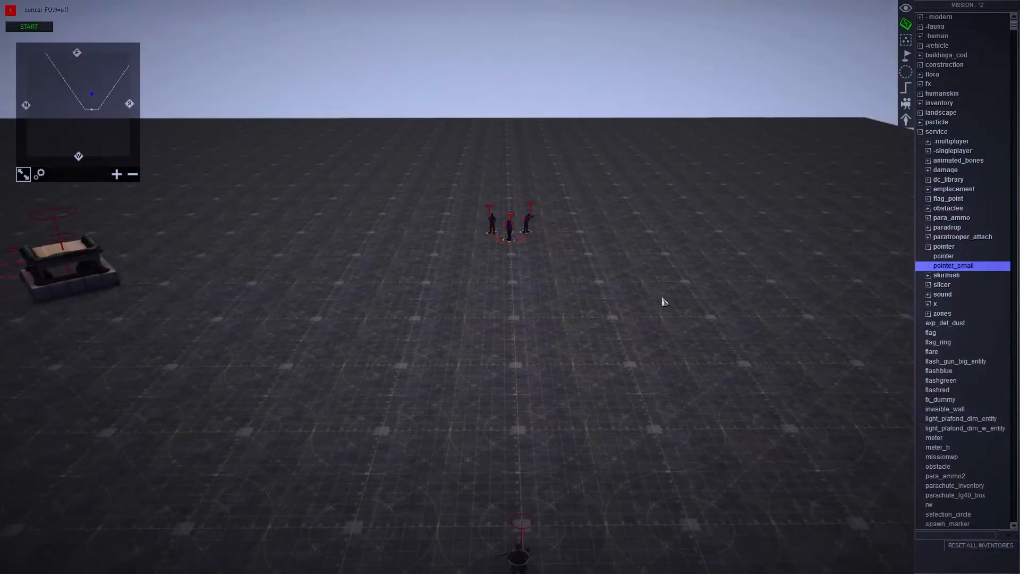
key("e")
double_click(571, 292)
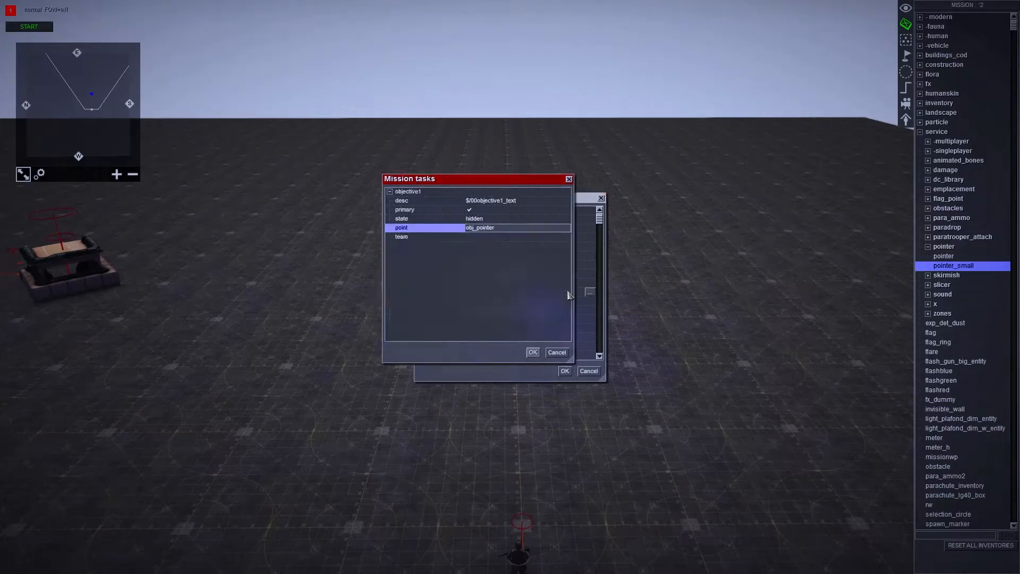
right_click(429, 270)
left_click(438, 273)
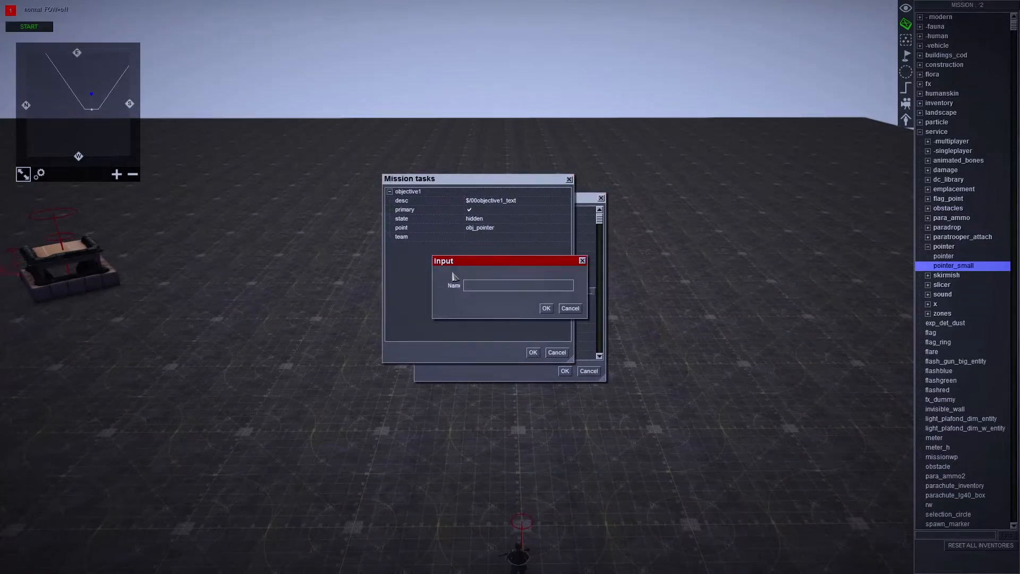
type("obj_kill")
key("Return")
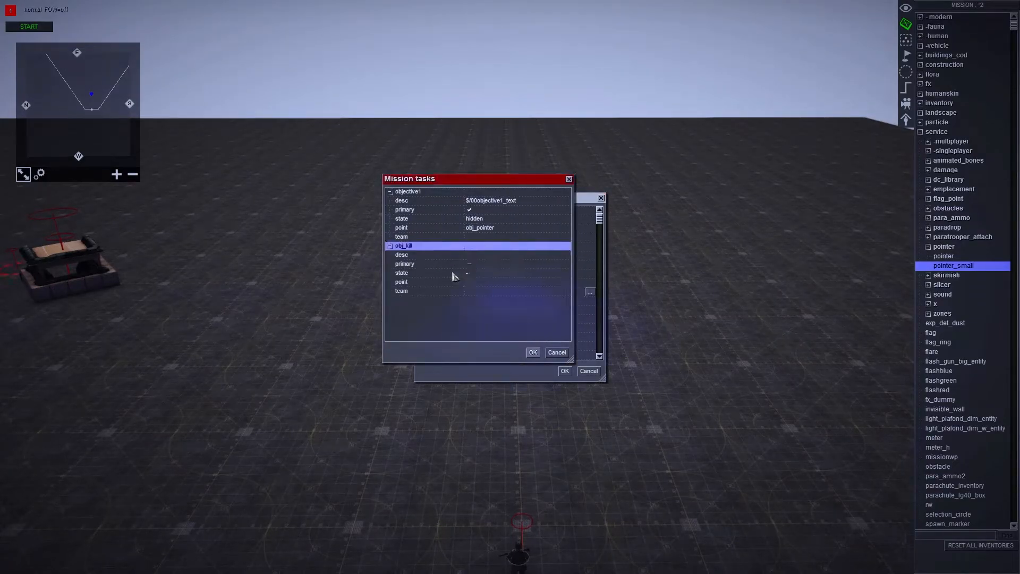
- Create a text entry 00obj2 reading "Kill the target" and use it as the obj_kill task's description
double_click(485, 255)
left_click(356, 359)
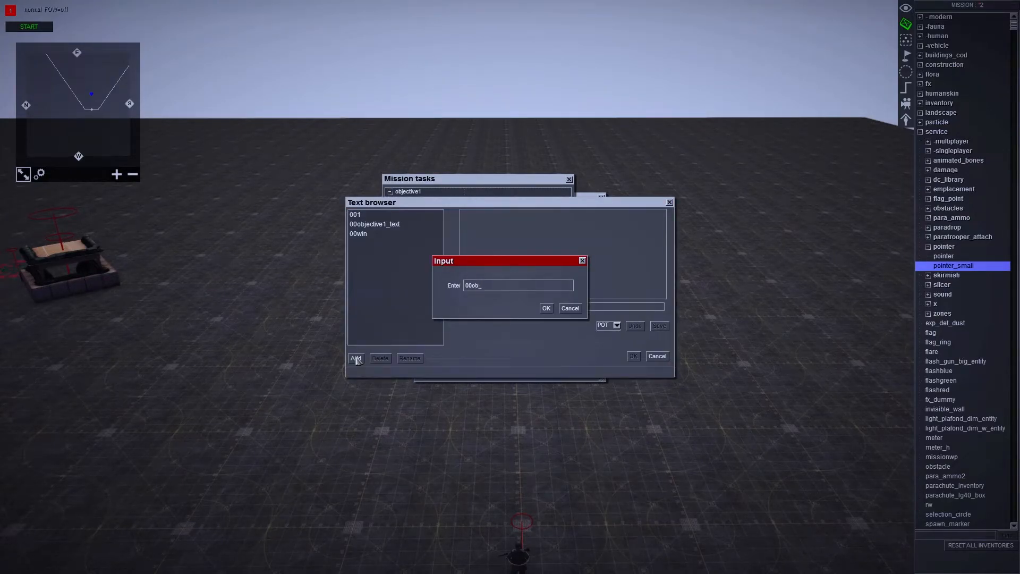
key("Return")
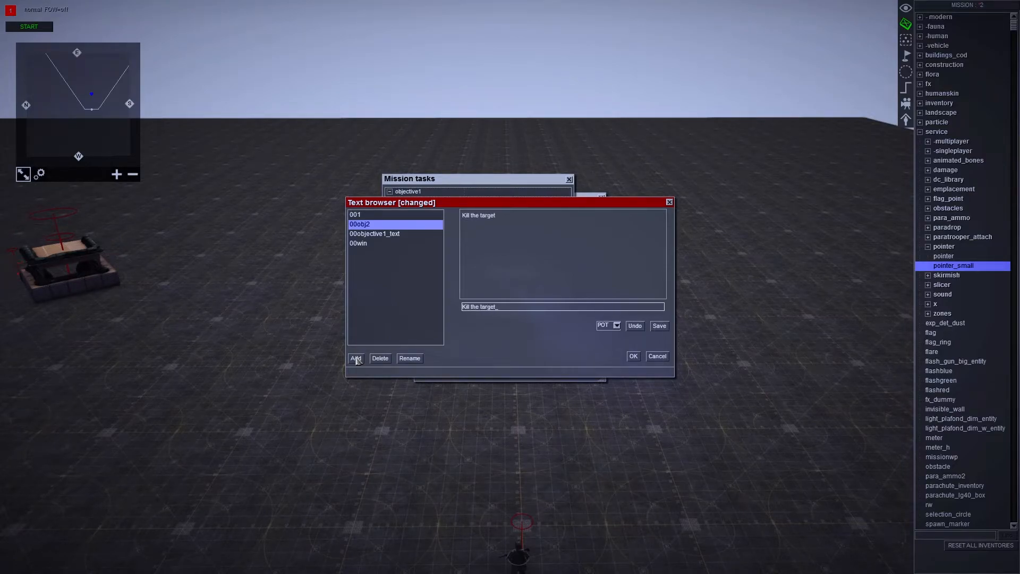
left_click(659, 326)
left_click(633, 355)
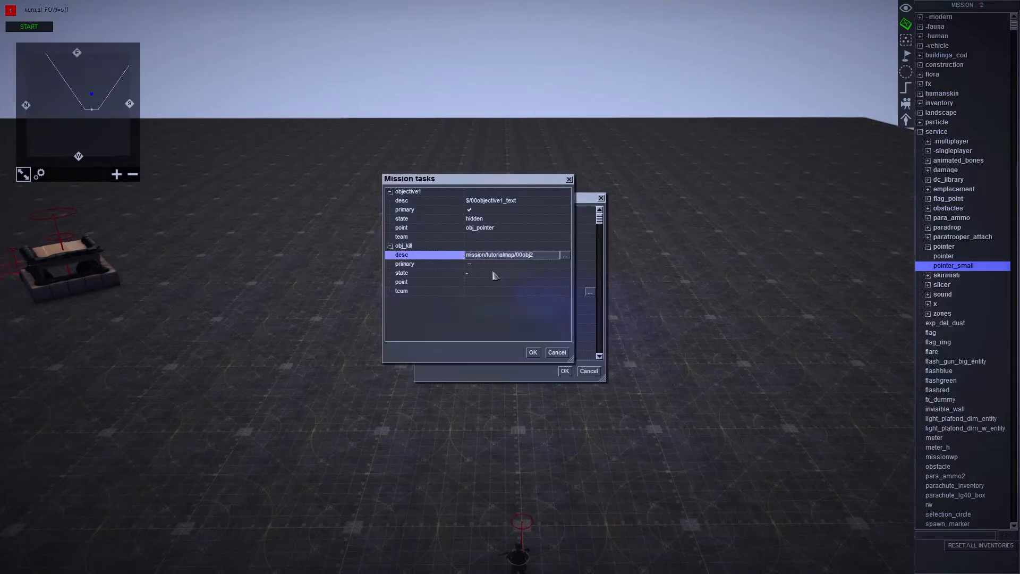
- Mark the obj_kill task as primary, keep its default state, set its point to obj_kill, and apply the tasks
left_click(469, 264)
left_click(472, 272)
left_click(471, 272)
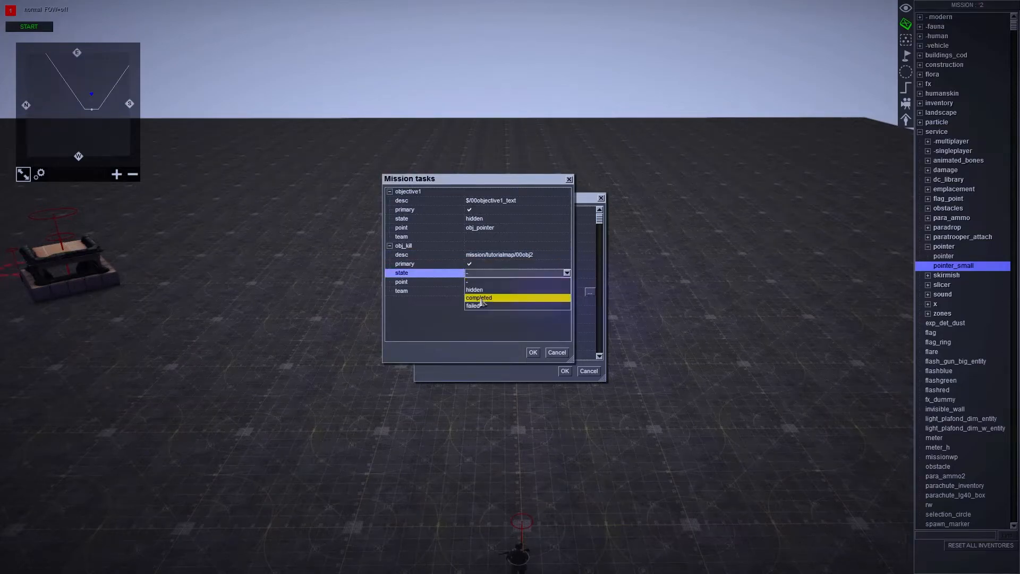
left_click(496, 280)
left_click(489, 273)
left_click(503, 276)
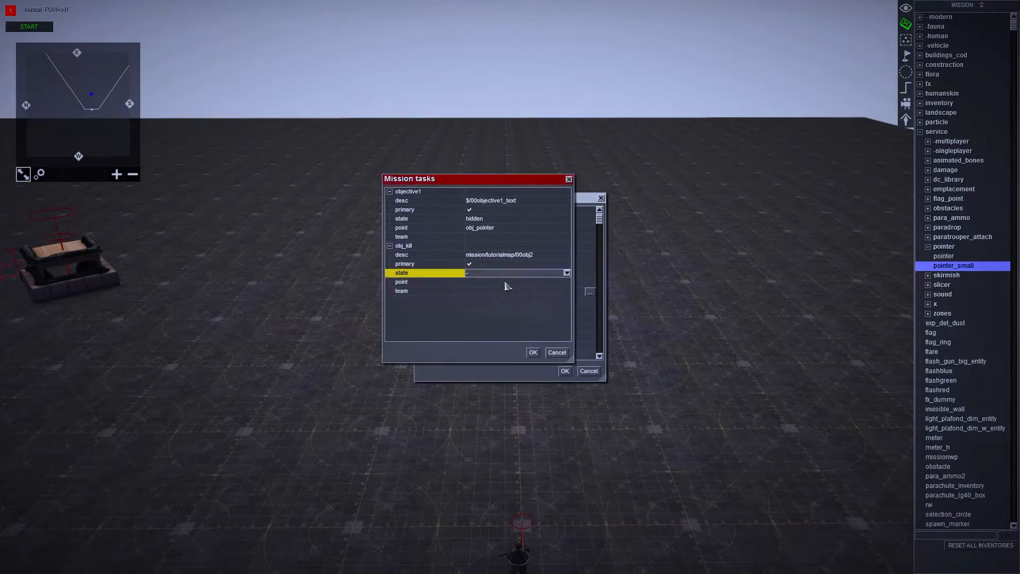
left_click(507, 282)
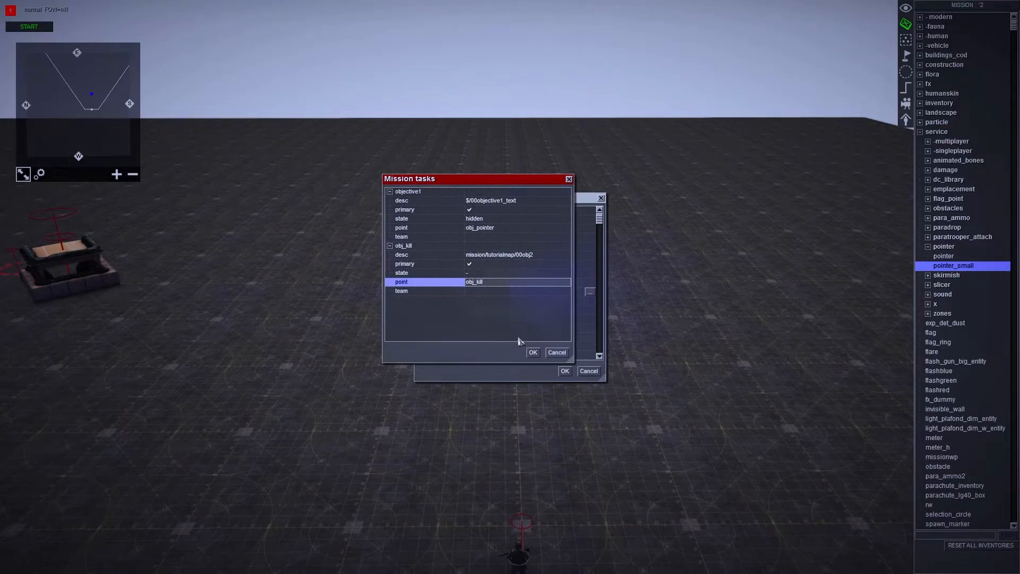
left_click(532, 352)
left_click(565, 371)
- Copy the obj_kill_pointer tag text from the marker under the middle rebel soldier without changing its tags
scroll(638, 266, "up", 5)
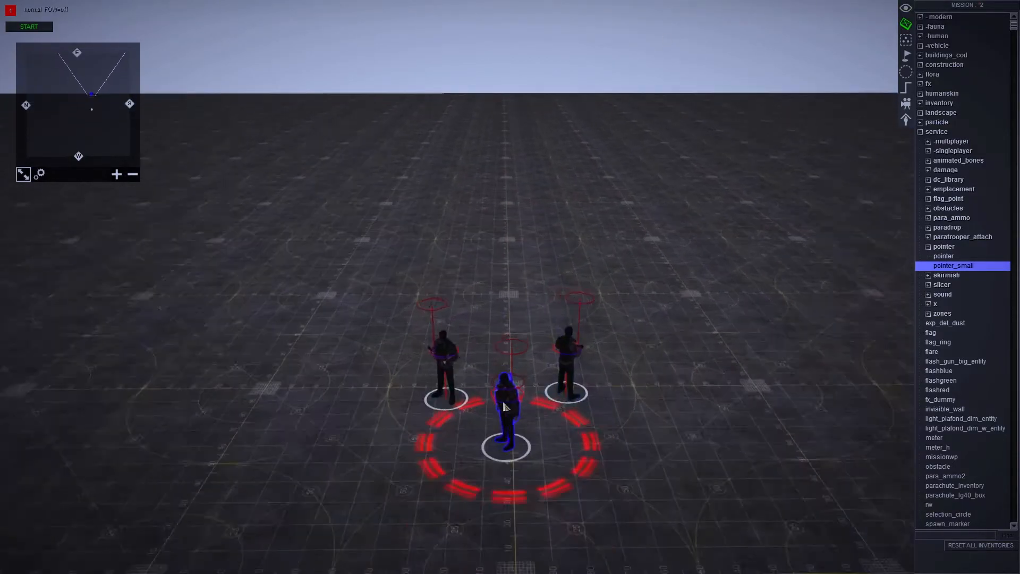
left_click(508, 353)
left_click(509, 351)
key("alt+t")
left_click(486, 253)
left_click(504, 295)
key("ctrl+a")
left_click(550, 329)
left_click(717, 420)
- Replace the obj_kill task's point with the copied obj_kill_pointer tag and apply the mission properties
scroll(728, 426, "down", 3)
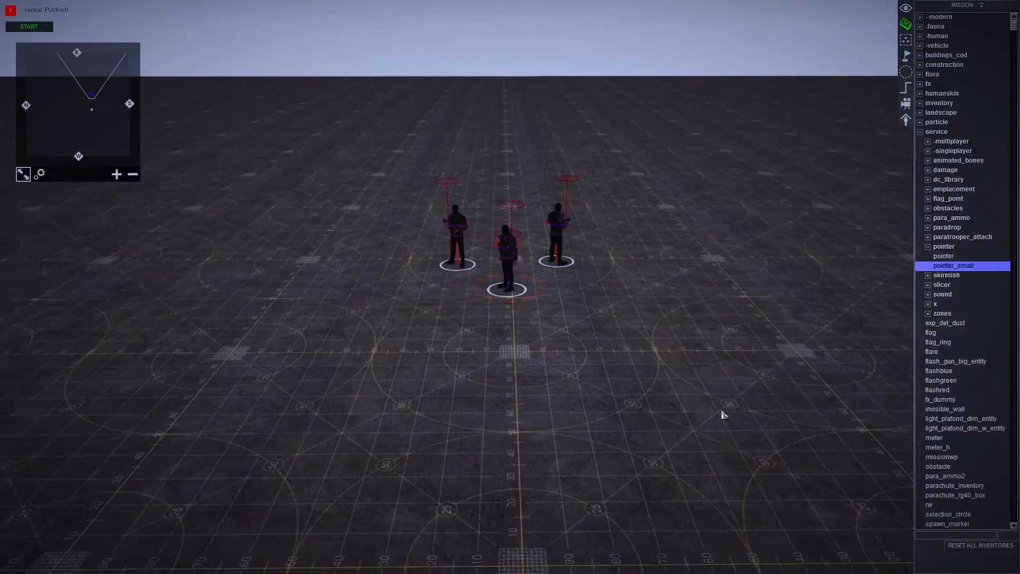
key("e")
left_click(588, 292)
left_click(508, 283)
key("ctrl+v")
left_click(532, 352)
left_click(565, 370)
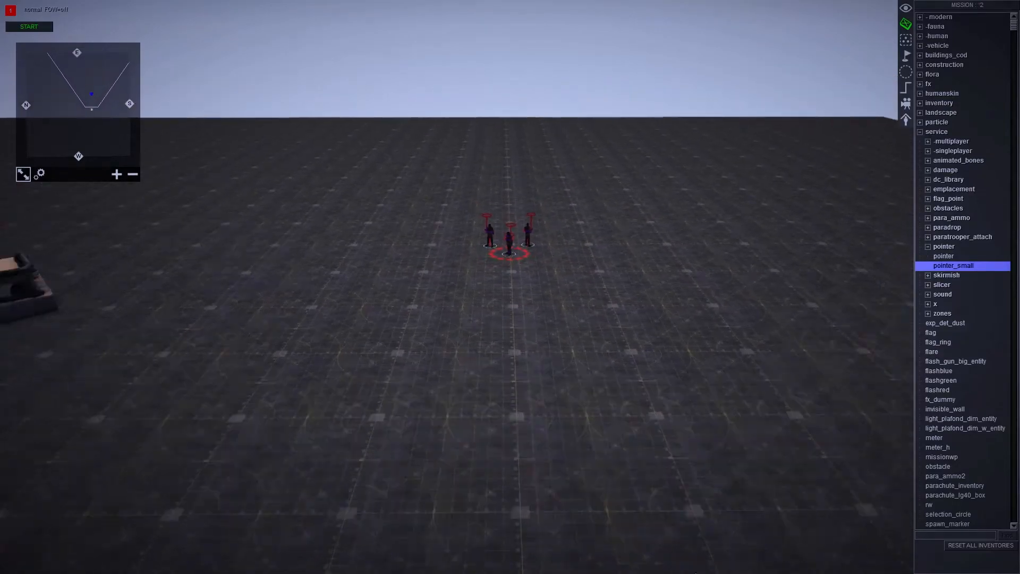
- Create a trigger named obj_kill and add an entities condition to it
left_click(905, 88)
scroll(879, 89, "up", 2)
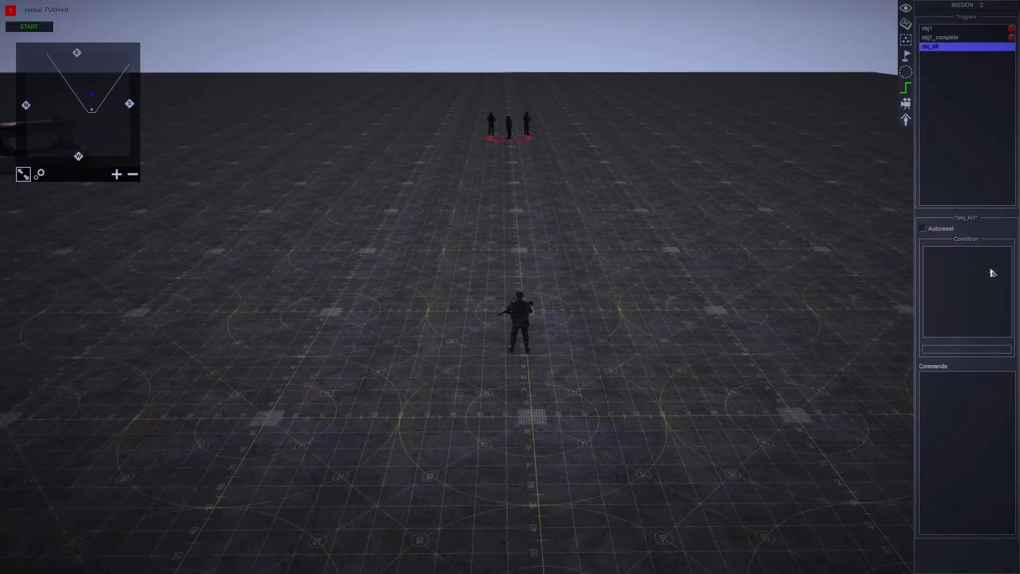
right_click(955, 275)
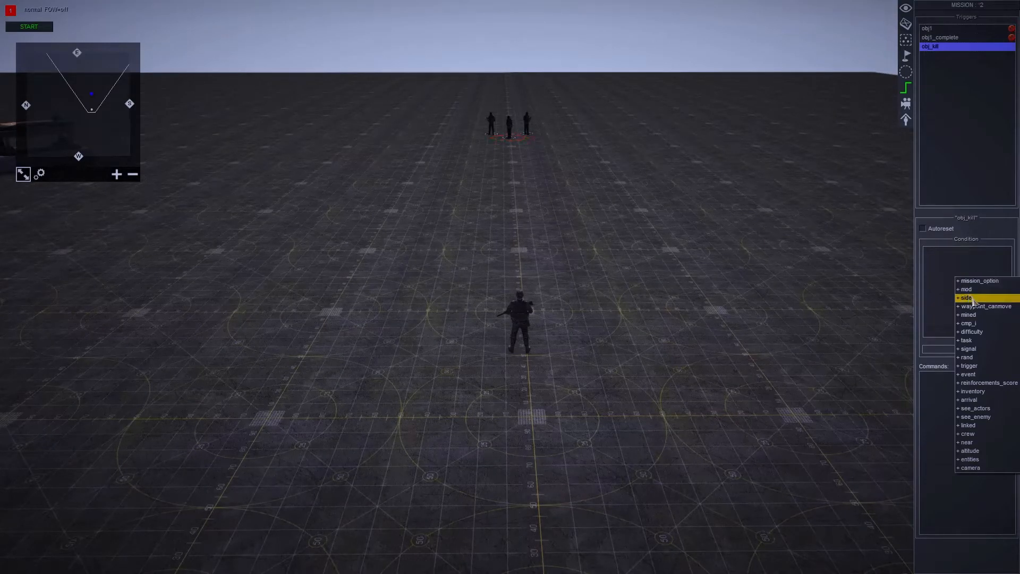
left_click(991, 460)
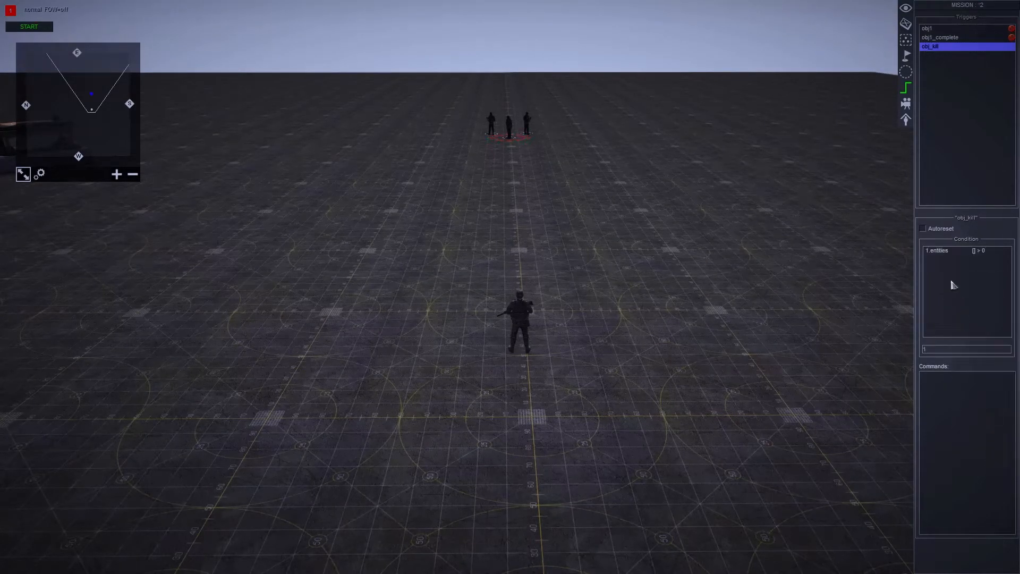
double_click(955, 254)
left_click(773, 299)
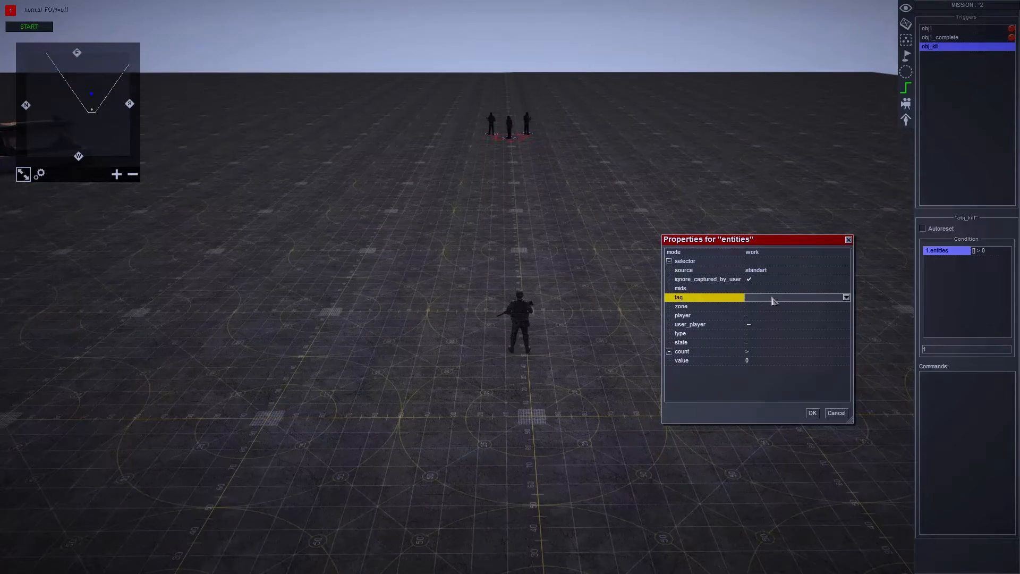
left_click_drag(789, 247, 799, 234)
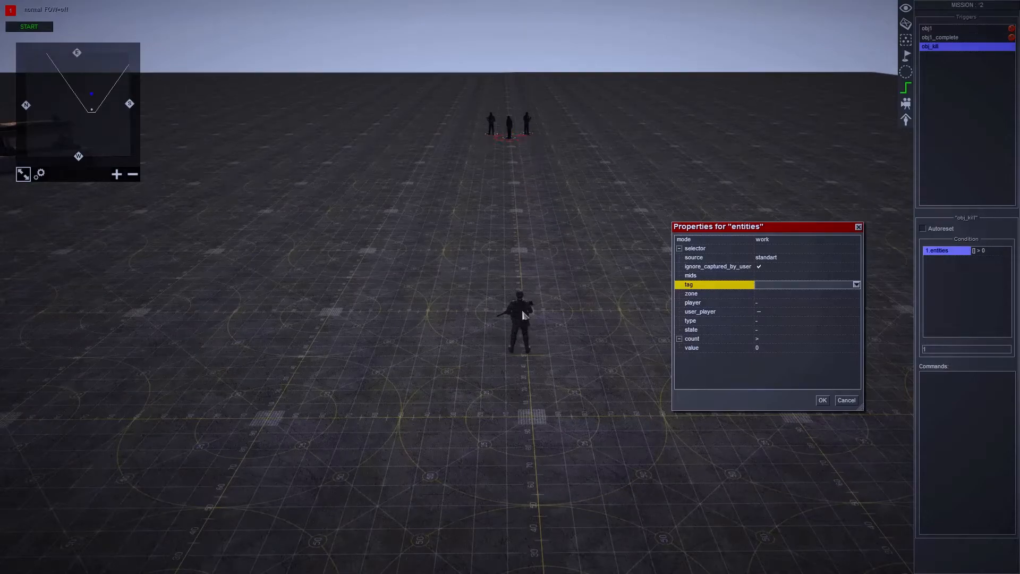
left_click(845, 401)
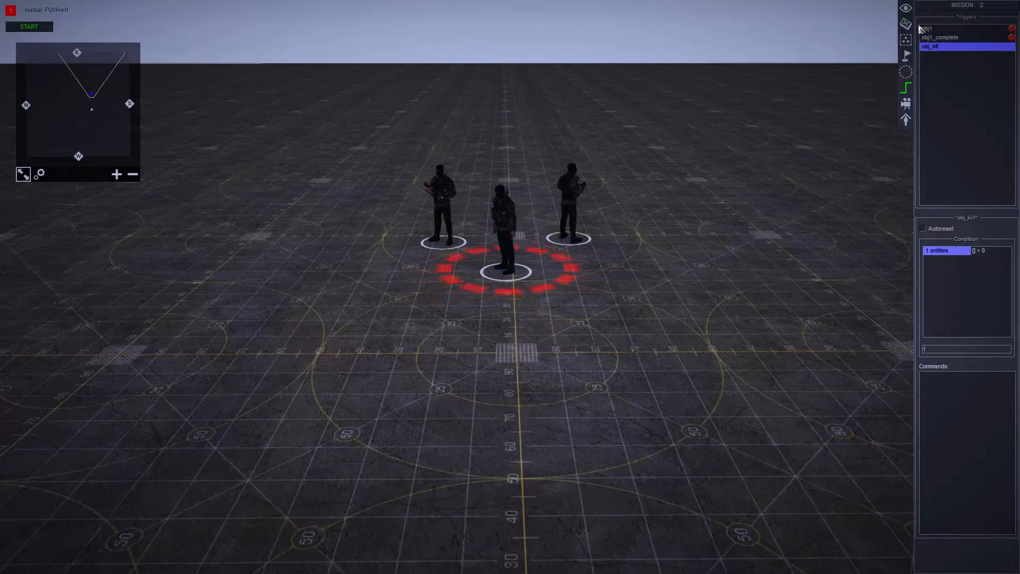
- Set the entities condition's tag to target, leaving zone and player unset
double_click(953, 257)
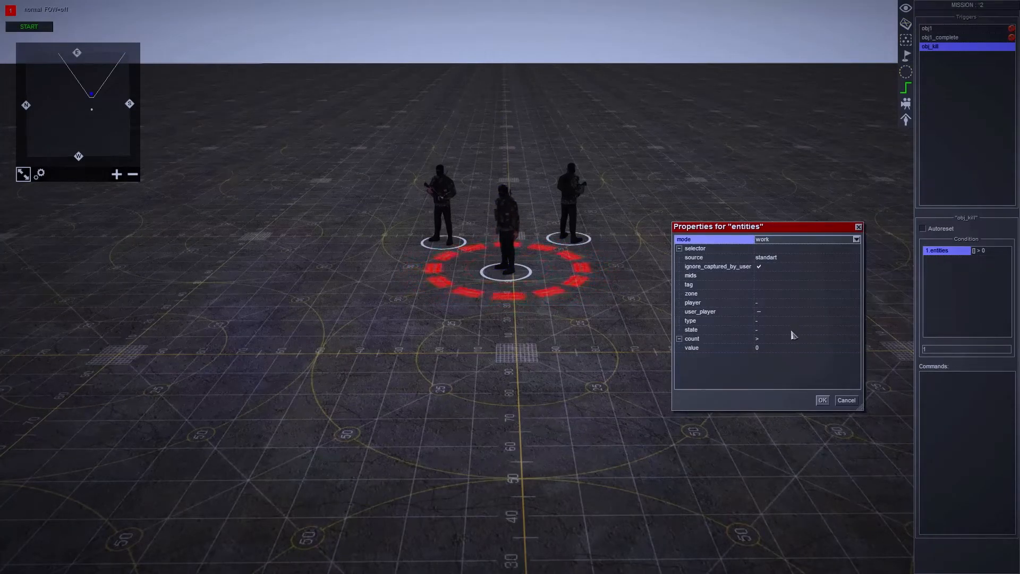
left_click(786, 285)
left_click(854, 285)
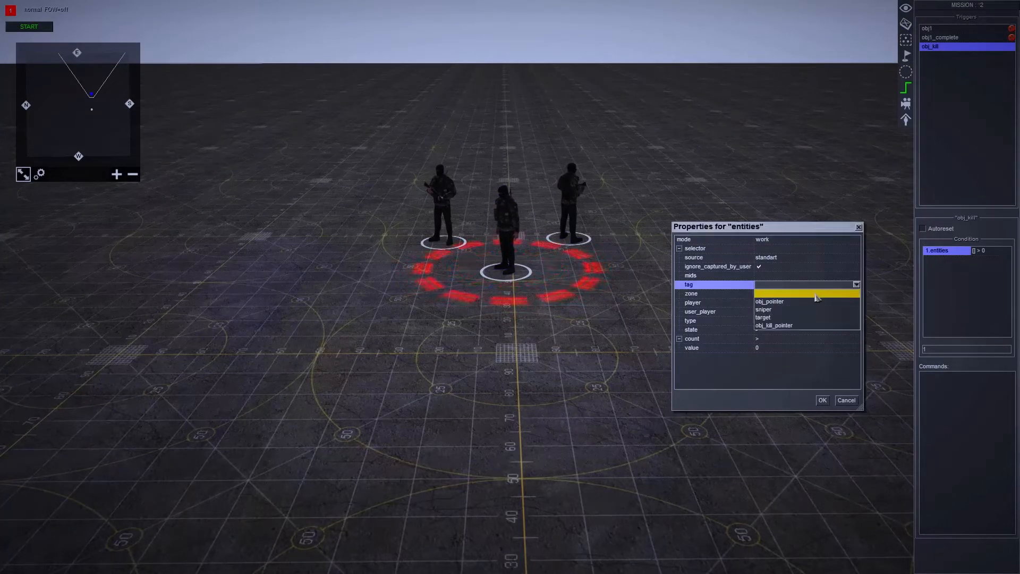
left_click(799, 317)
left_click(782, 294)
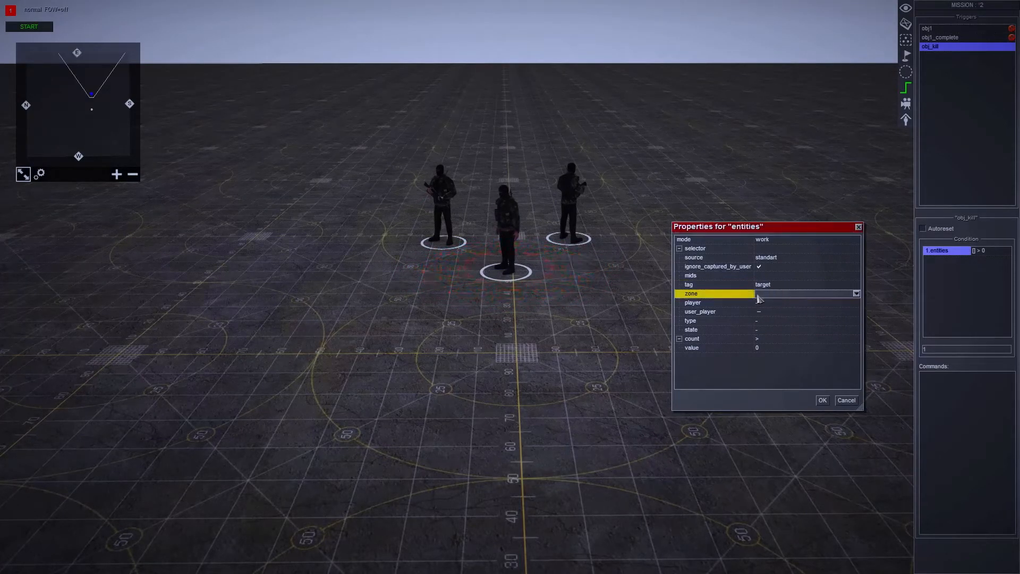
left_click(797, 296)
left_click(796, 297)
left_click(792, 311)
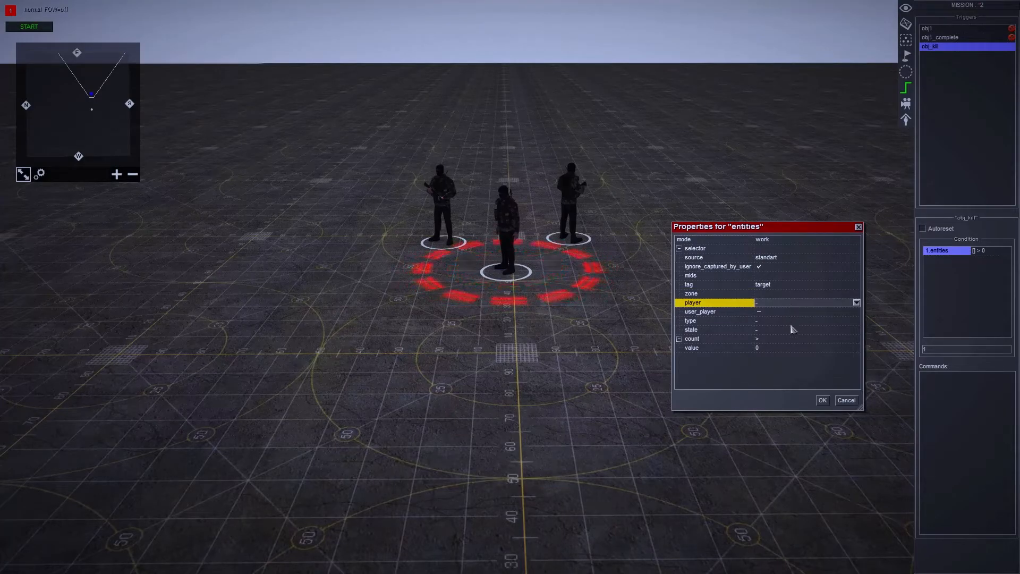
- Set the entities condition's state to dead and its count to >= 1, leaving the type unset, and apply the properties
left_click(774, 320)
left_click(774, 330)
left_click(774, 330)
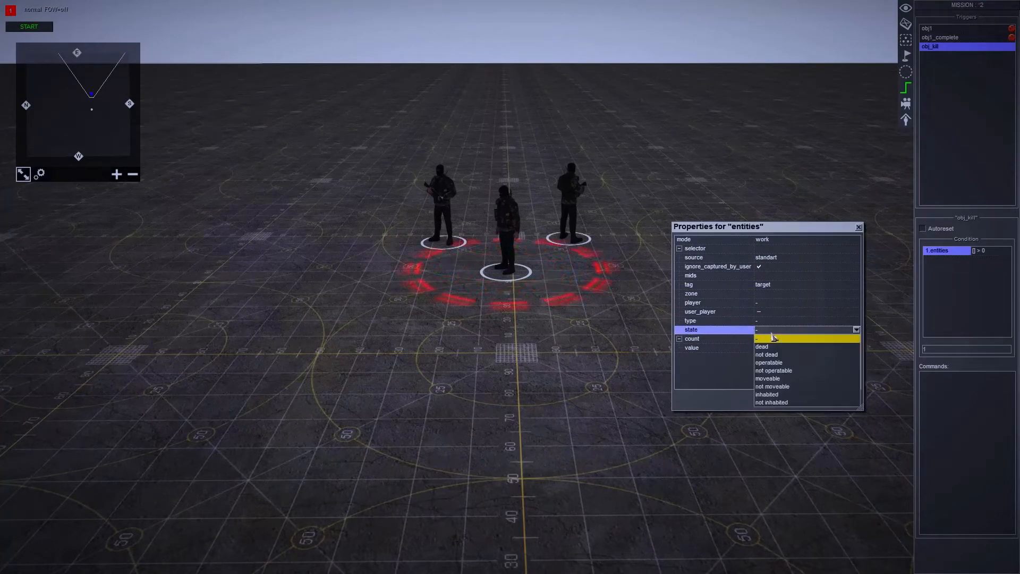
left_click(769, 339)
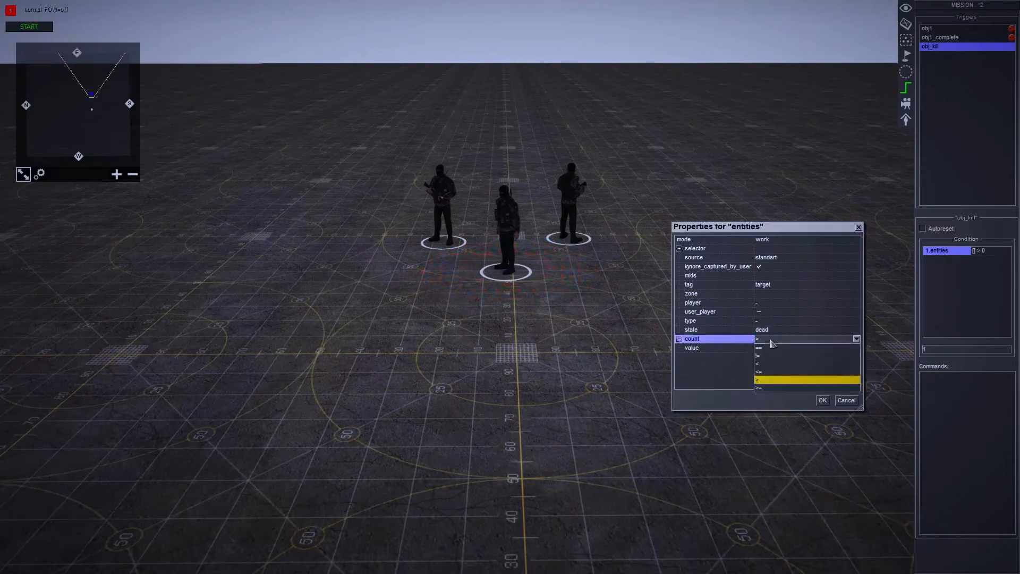
left_click(772, 388)
left_click(768, 346)
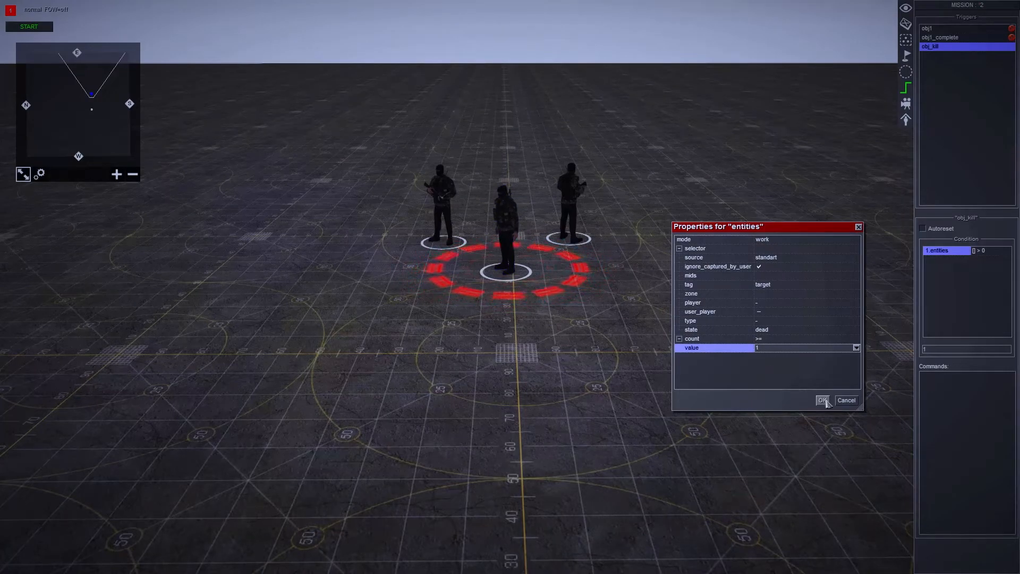
left_click(781, 287)
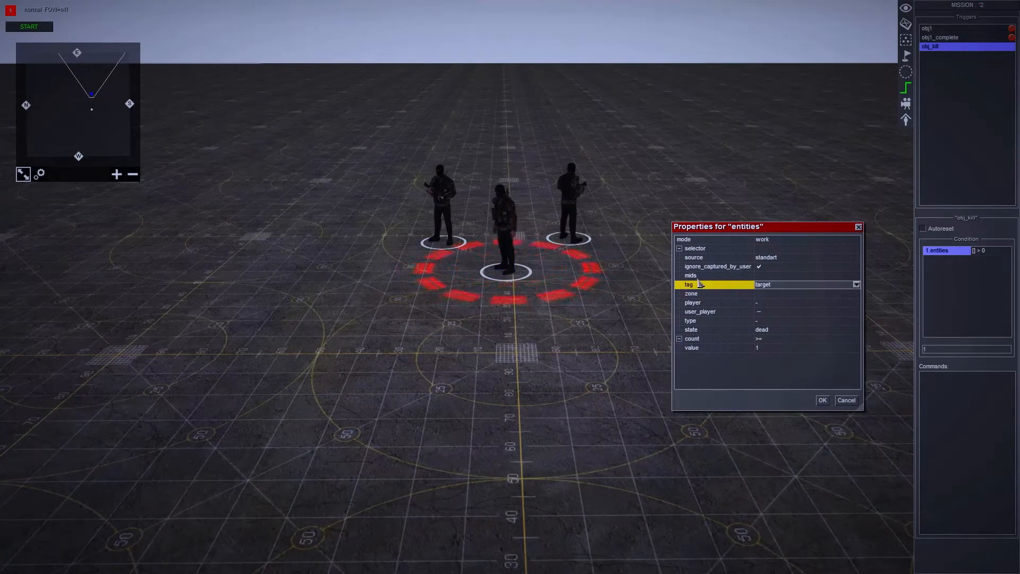
left_click(776, 330)
left_click(778, 341)
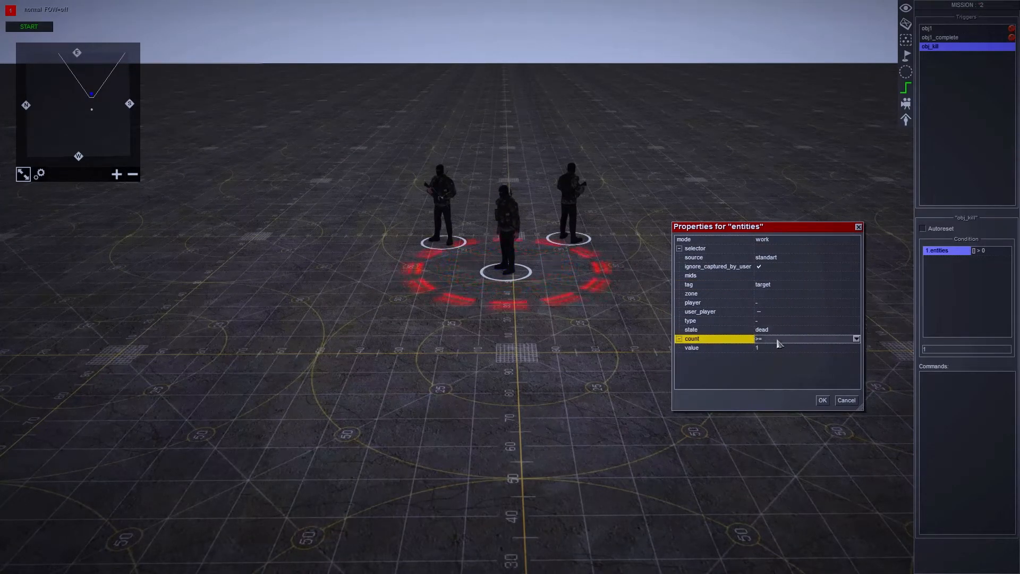
left_click(822, 400)
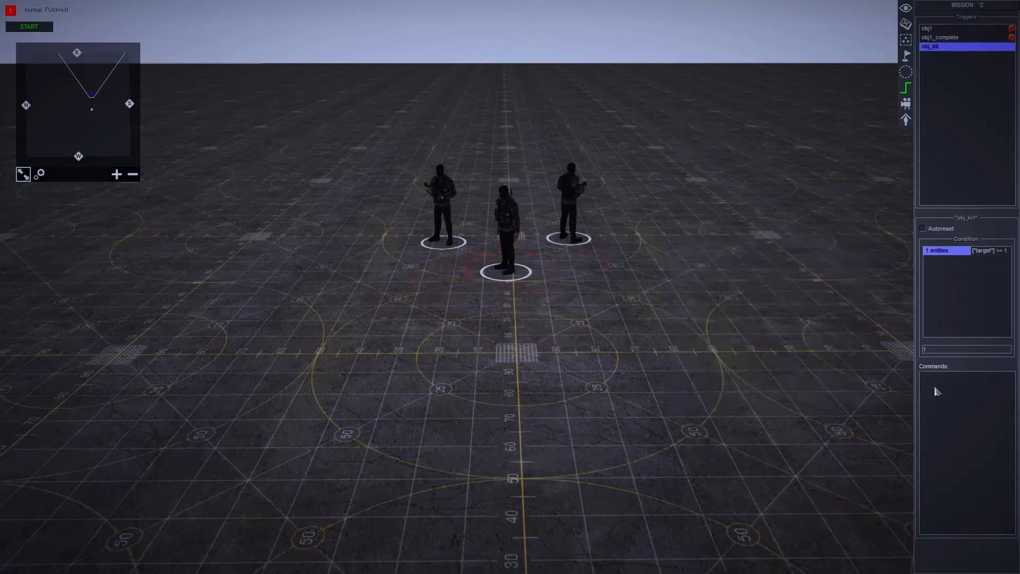
- Add a task command to the obj_kill trigger that sets the obj_kill task's state to complete
scroll(805, 361, "down", 3)
right_click(959, 400)
left_click(972, 405)
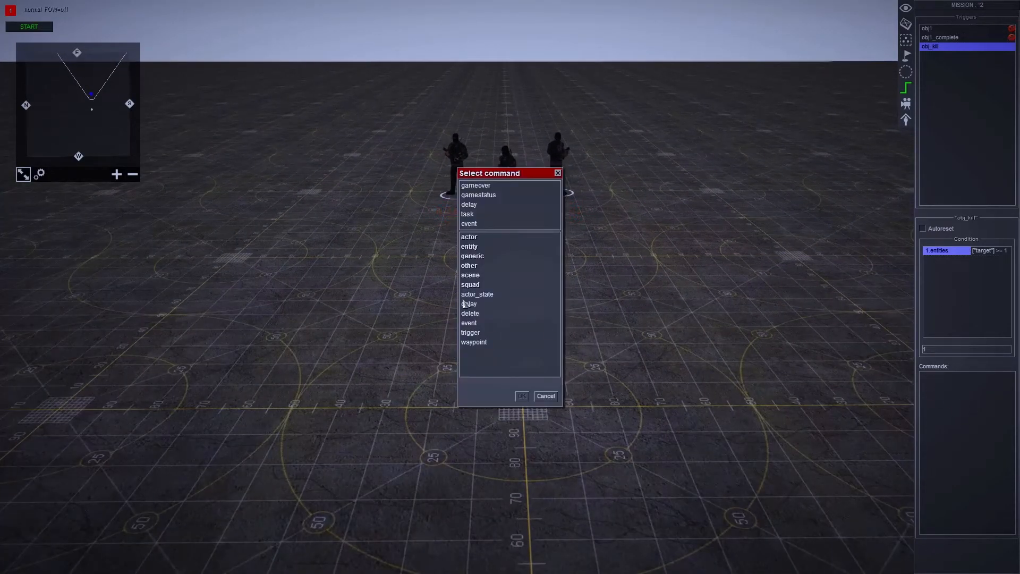
double_click(474, 278)
scroll(499, 311, "down", 3)
double_click(469, 361)
left_click(764, 241)
left_click(773, 259)
left_click(768, 249)
left_click(775, 266)
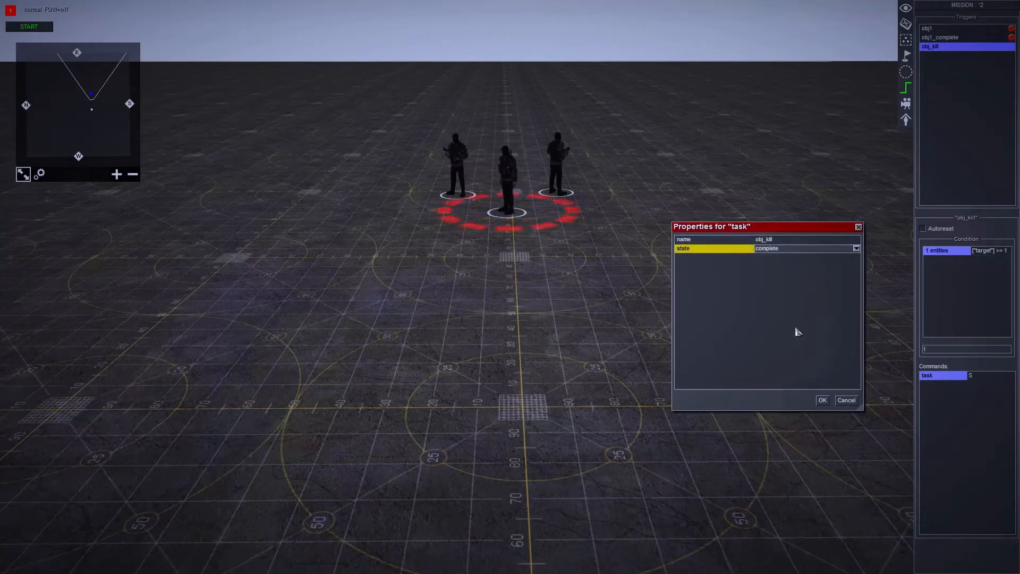
left_click(825, 400)
- Add a delay command with a time of 3 after the task command in the obj_kill trigger
right_click(957, 409)
left_click(965, 412)
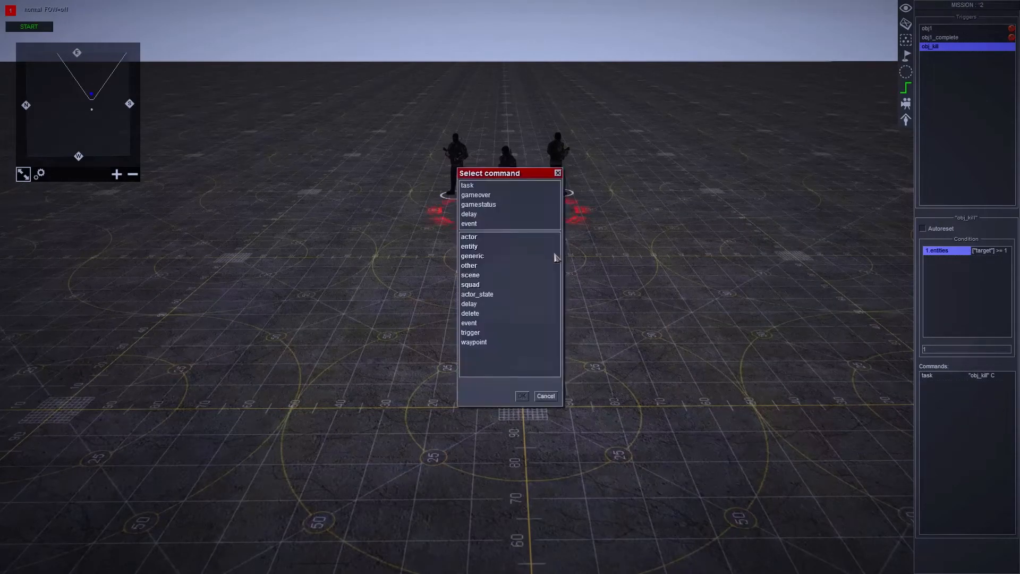
double_click(484, 215)
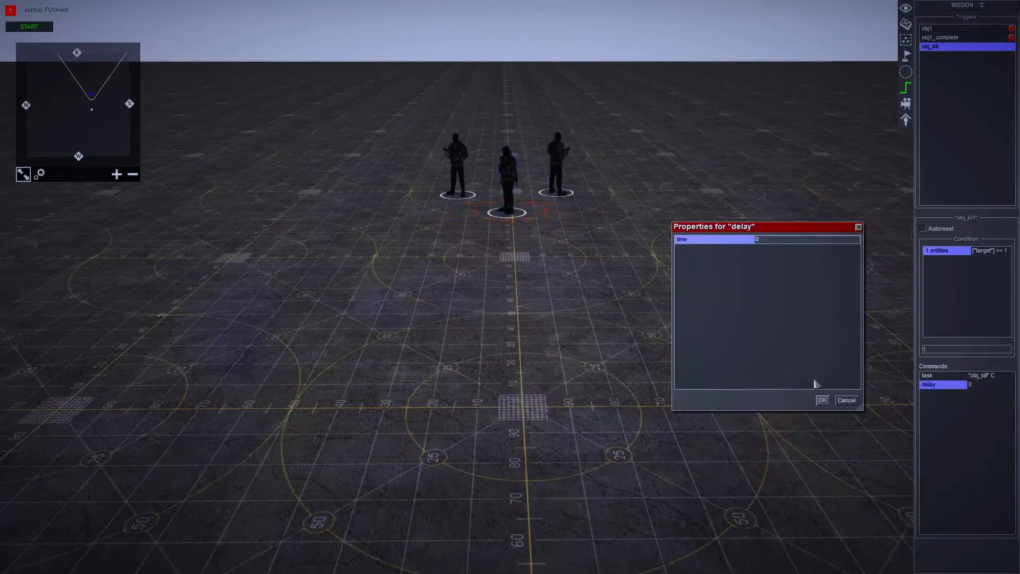
left_click(774, 242)
type("3")
left_click(822, 400)
- Add a gameover command with the result win after the delay in the obj_kill trigger
right_click(931, 403)
left_click(939, 406)
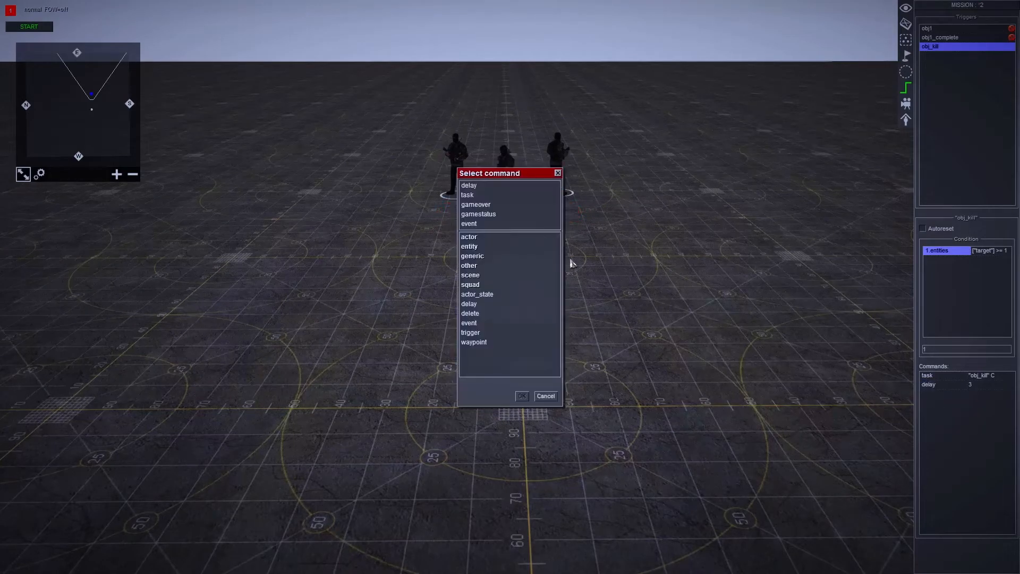
double_click(490, 206)
left_click(769, 240)
left_click(769, 240)
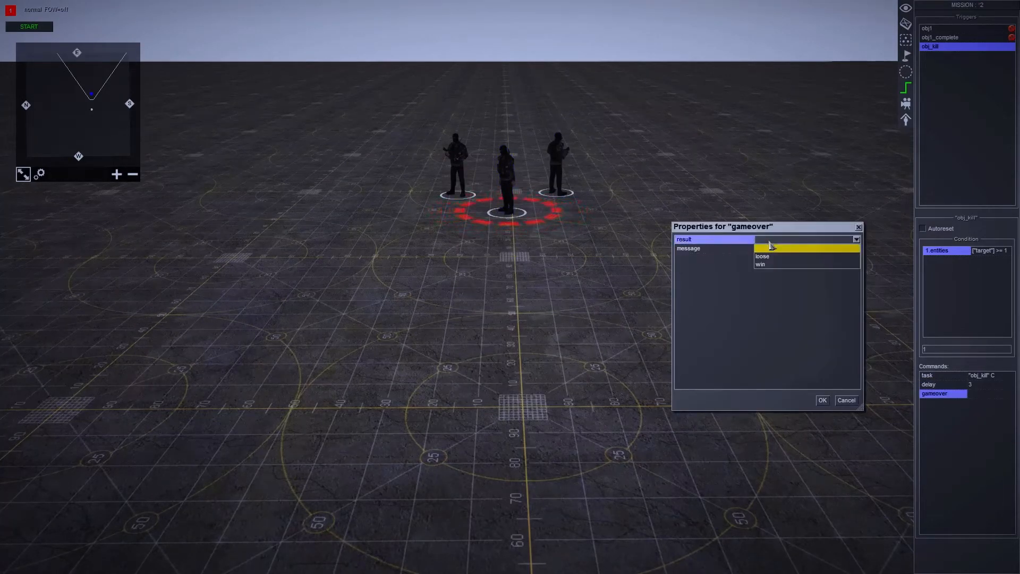
left_click(761, 264)
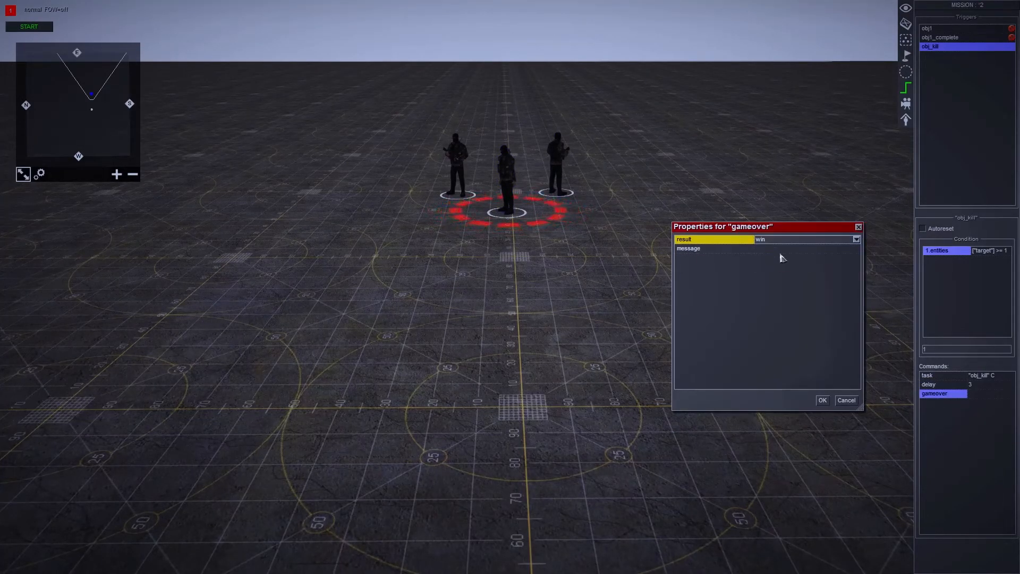
left_click(824, 402)
- Leave the trigger editor and start the mission simulation
scroll(702, 401, "down", 5)
key("F1")
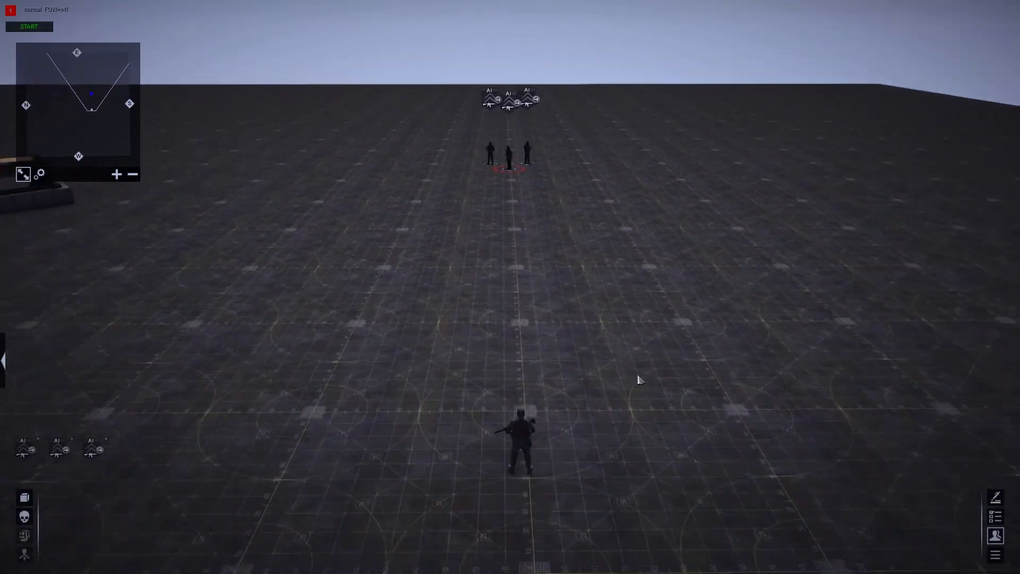
key("F3")
key("F1")
left_click(30, 26)
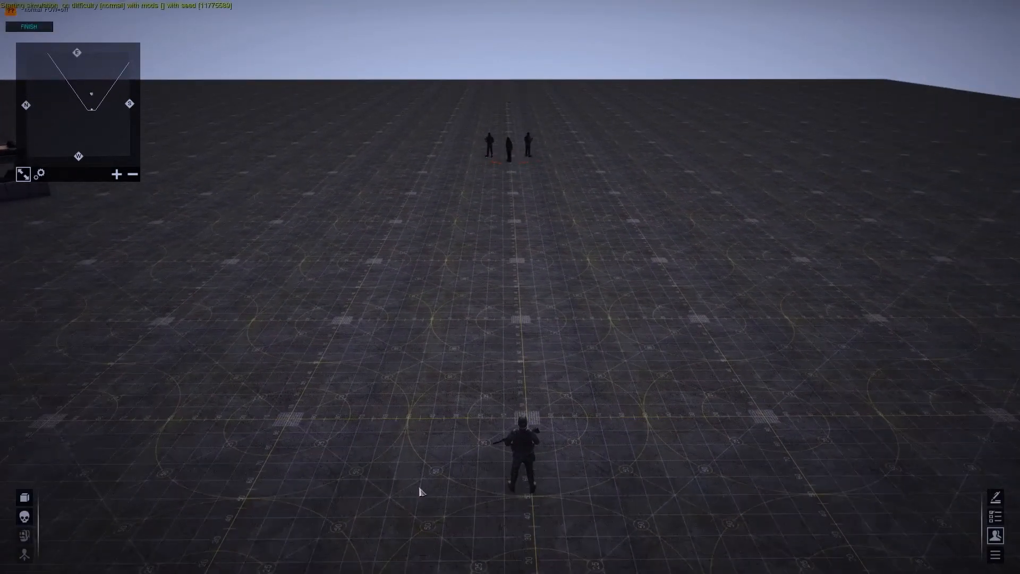
- Open the mission objectives and jump the view to the location of the Kill the target objective
scroll(528, 405, "up", 6)
key("0")
left_click(531, 314)
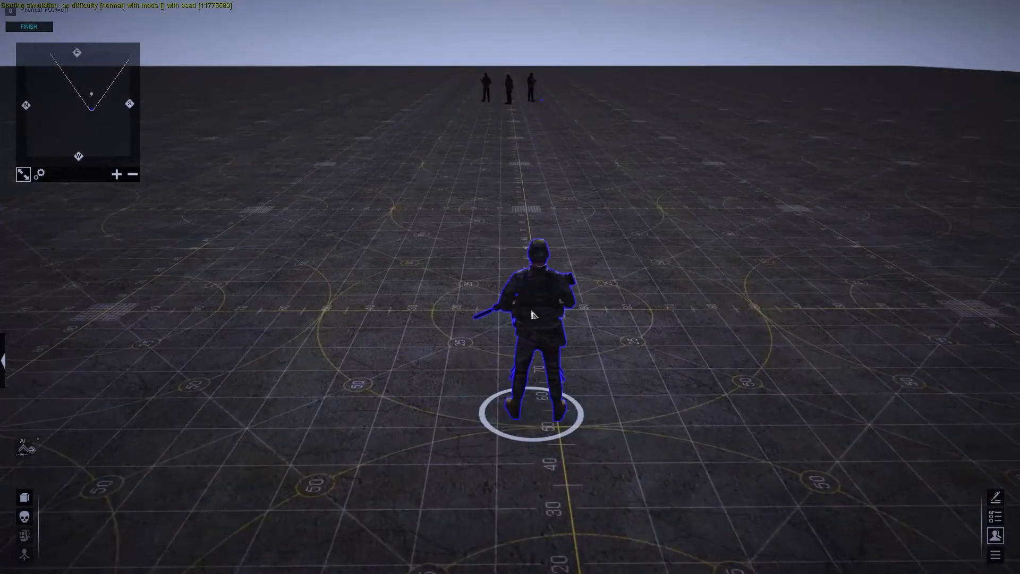
left_click(354, 305)
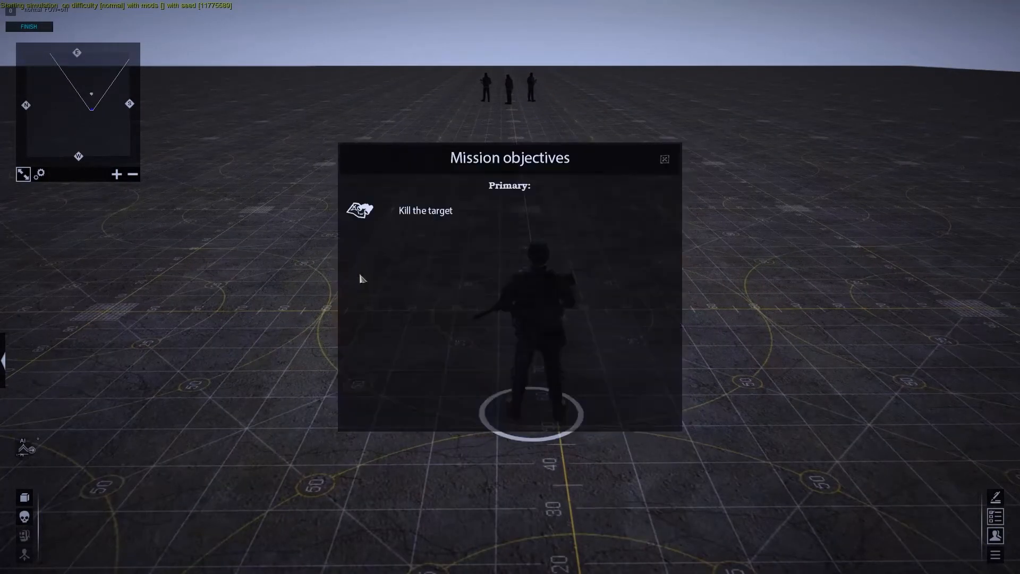
left_click(370, 215)
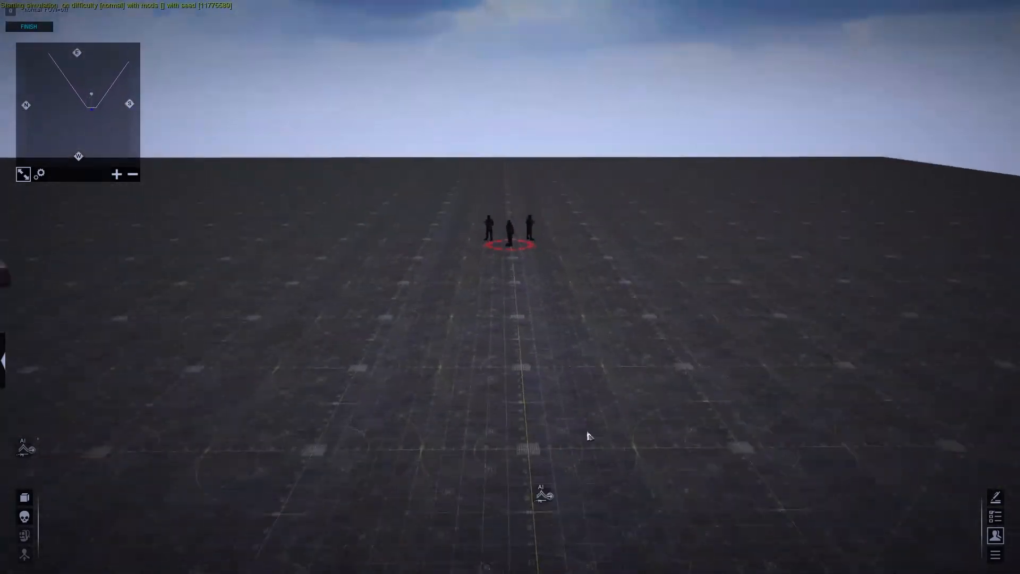
- Take direct control of the infantry marksman and shoot the middle rebel soldier through the rifle scope
left_click(552, 301)
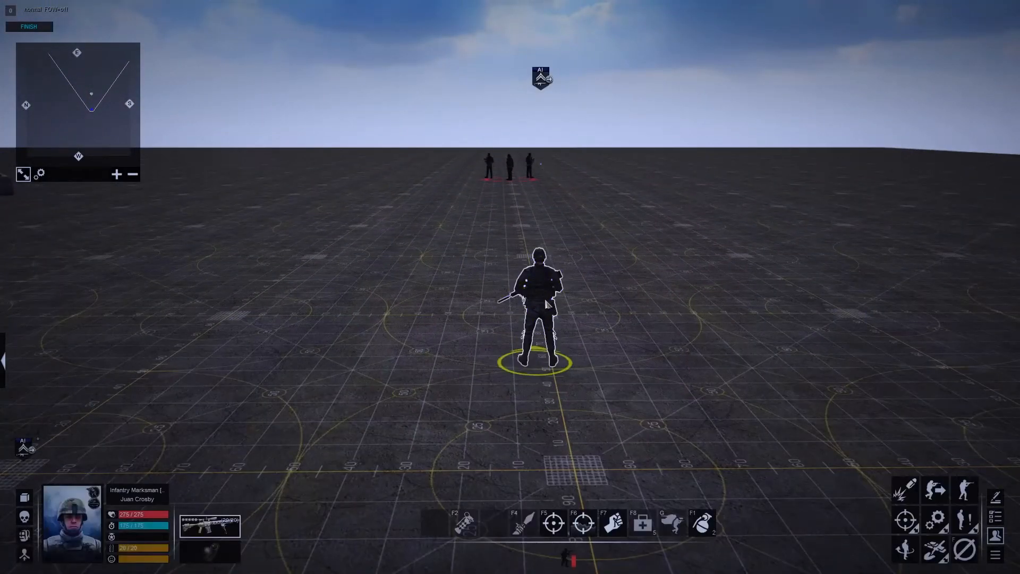
key("e")
right_click(510, 286)
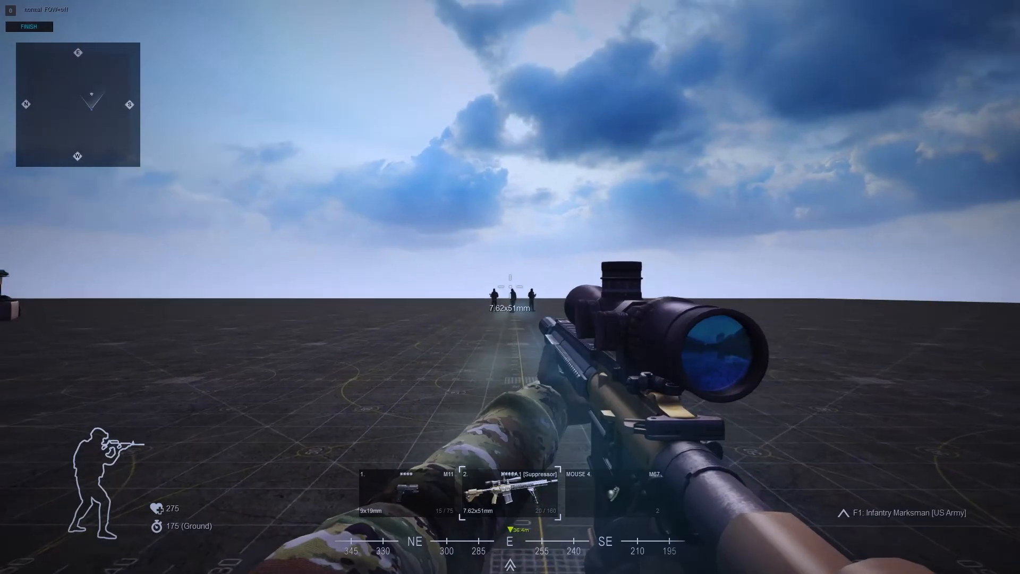
right_click(510, 287)
left_click(510, 287)
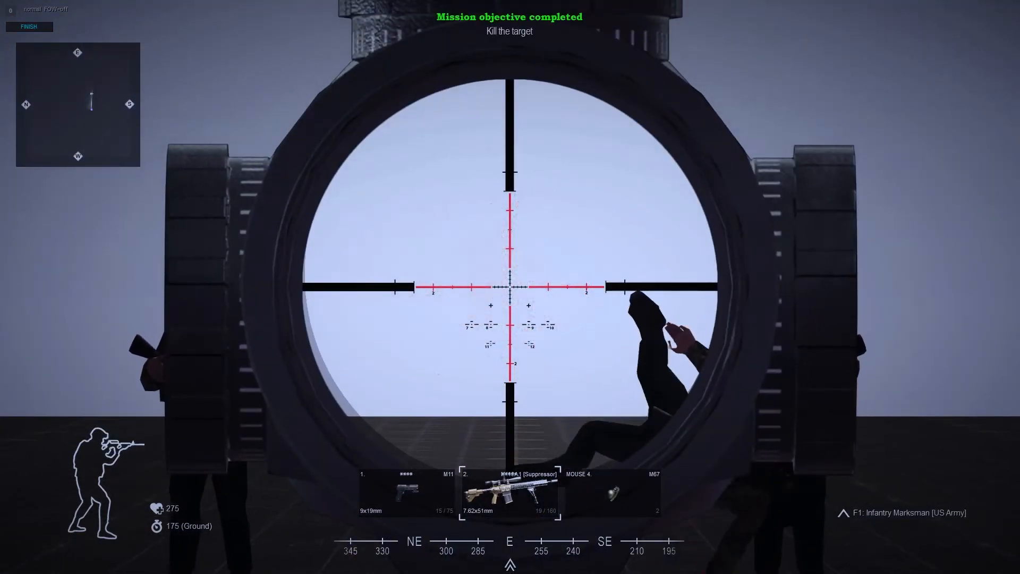
- Leave direct control and continue past the mission completion dialog back to the map
key("e")
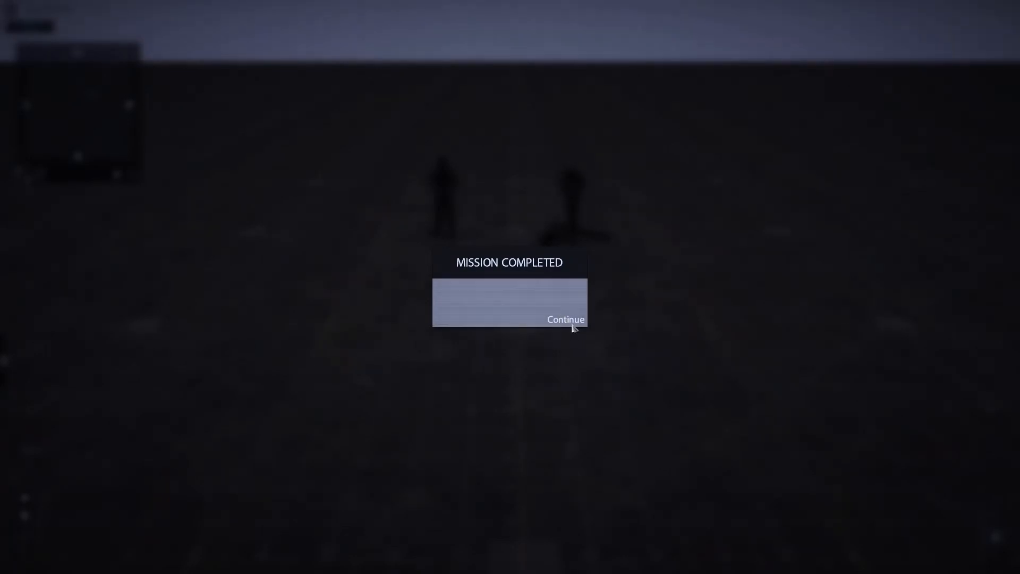
left_click(565, 321)
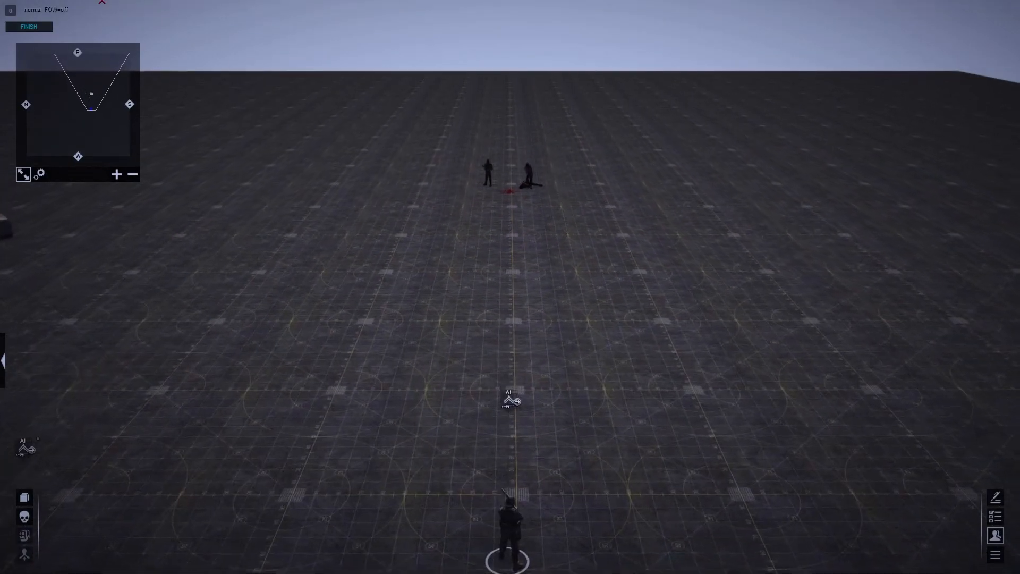
middle_click_drag(574, 371, 510, 337)
scroll(578, 395, "down", 1)
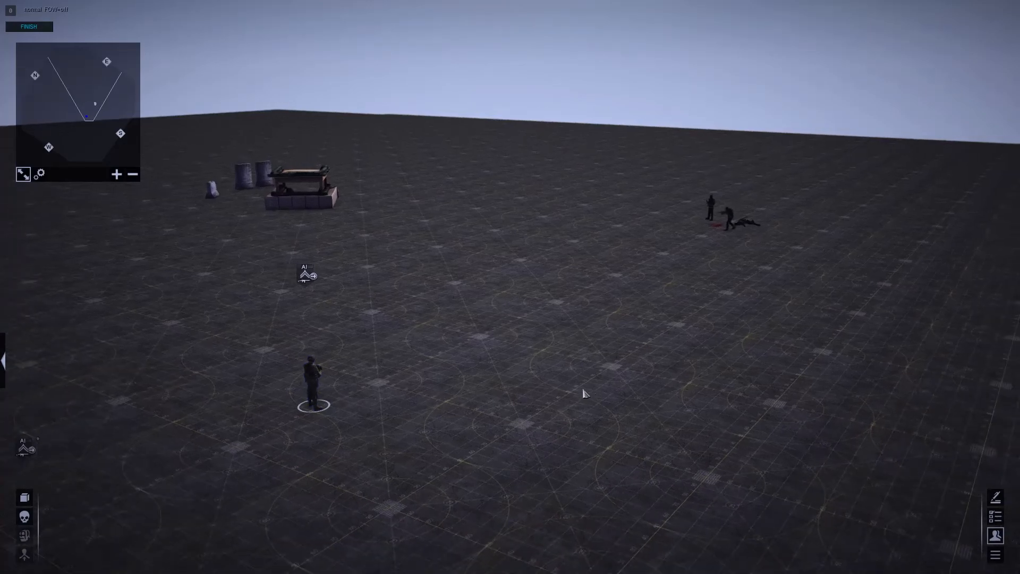